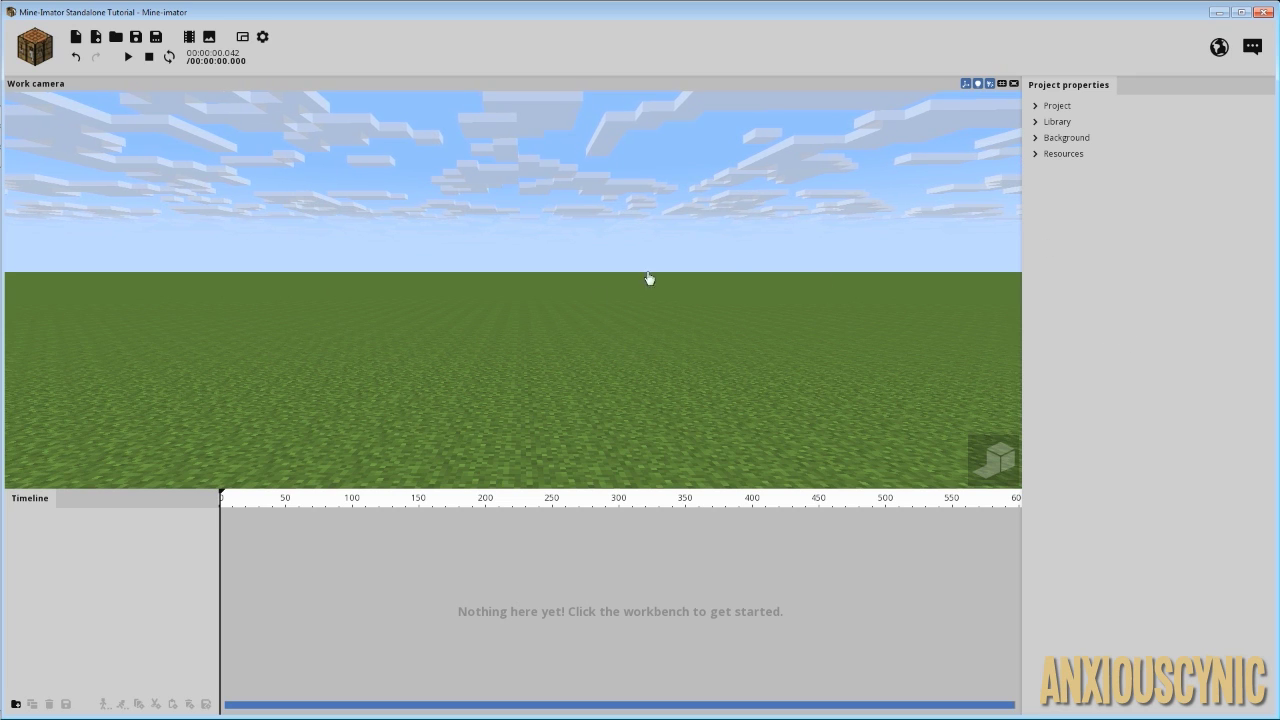
Create a cube in the scene with no texture.
{"action": "left_click", "coordinate": [35, 47]}
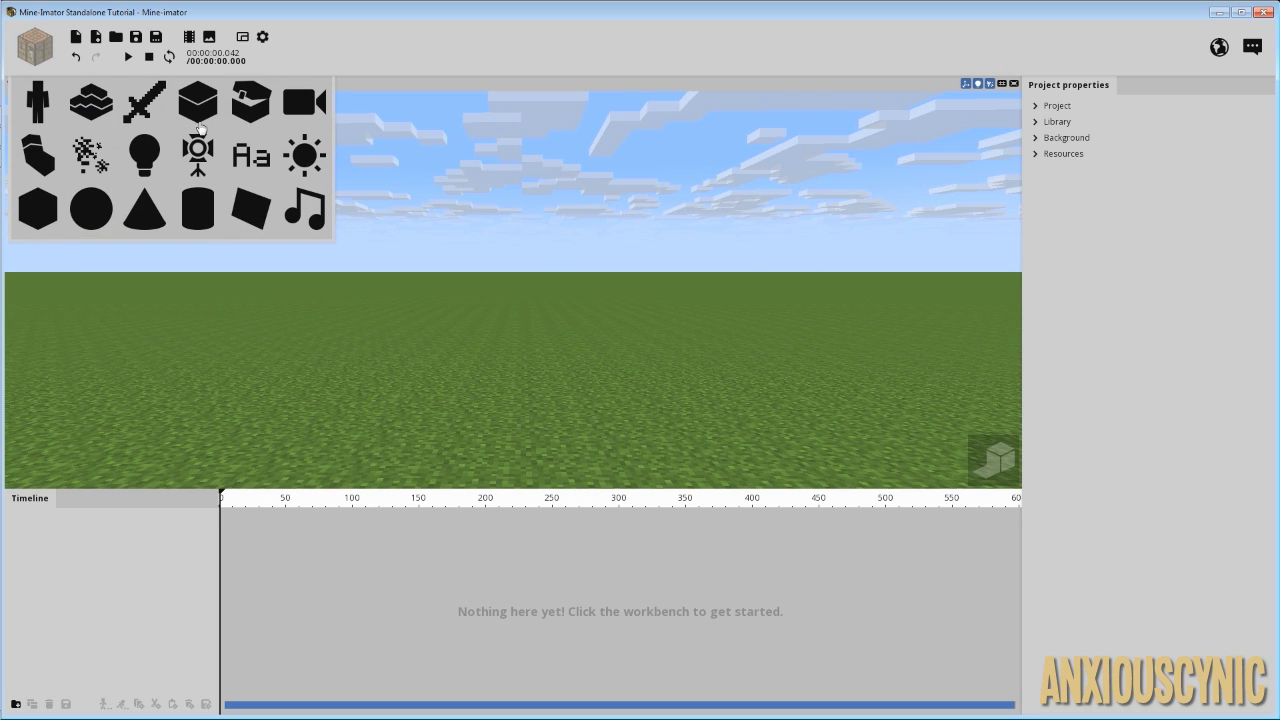
{"action": "left_click", "coordinate": [44, 216]}
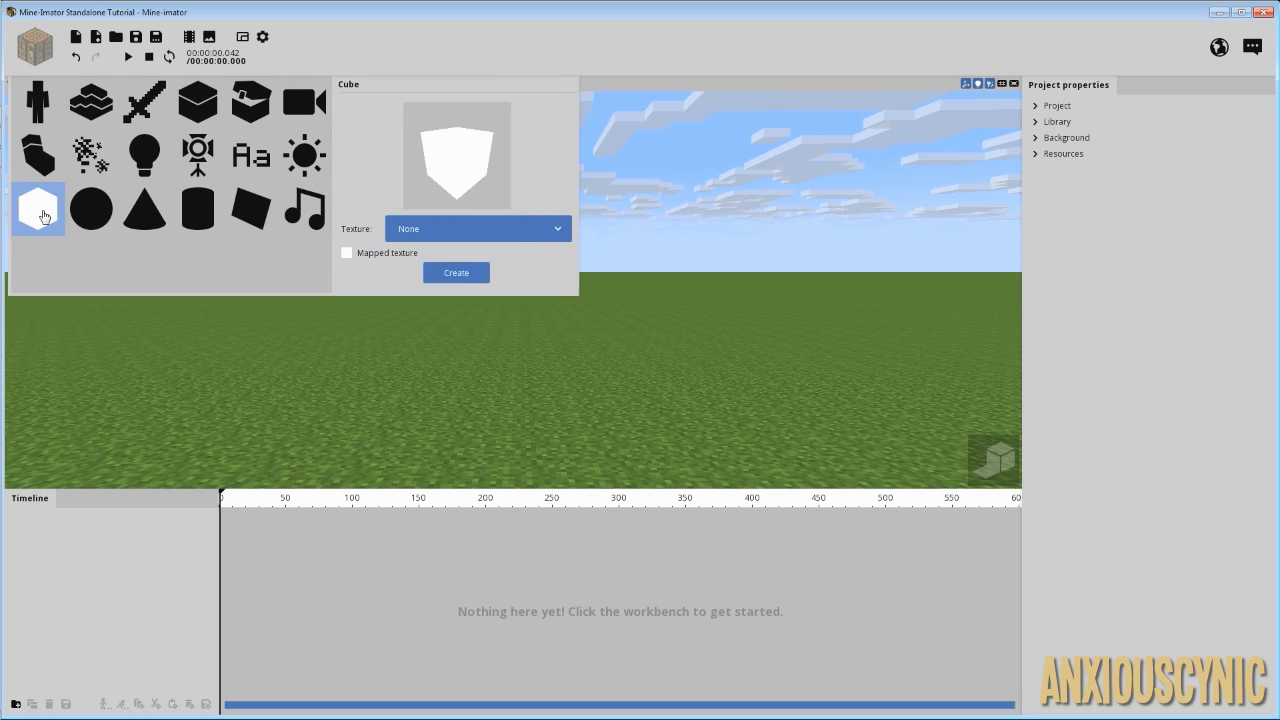
{"action": "left_click", "coordinate": [457, 273]}
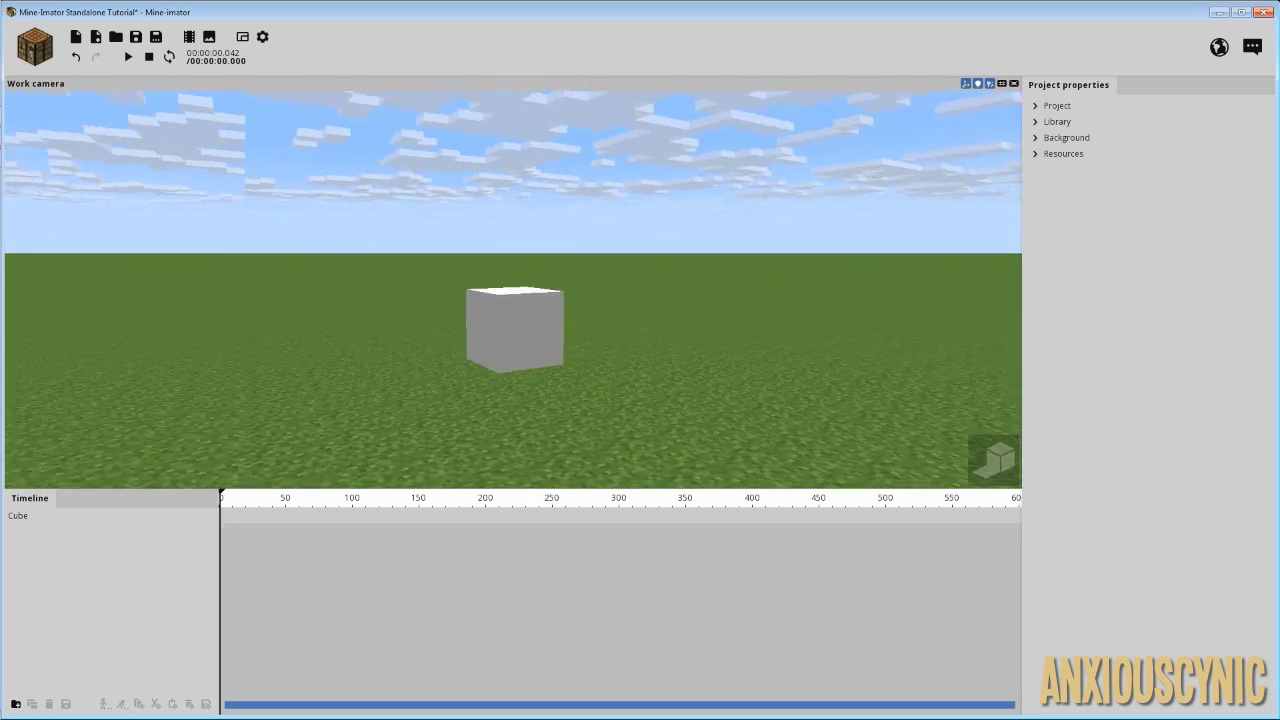
Select the cube and reset its position to 0 on the X, Y and Z axes.
{"action": "left_click", "coordinate": [497, 337]}
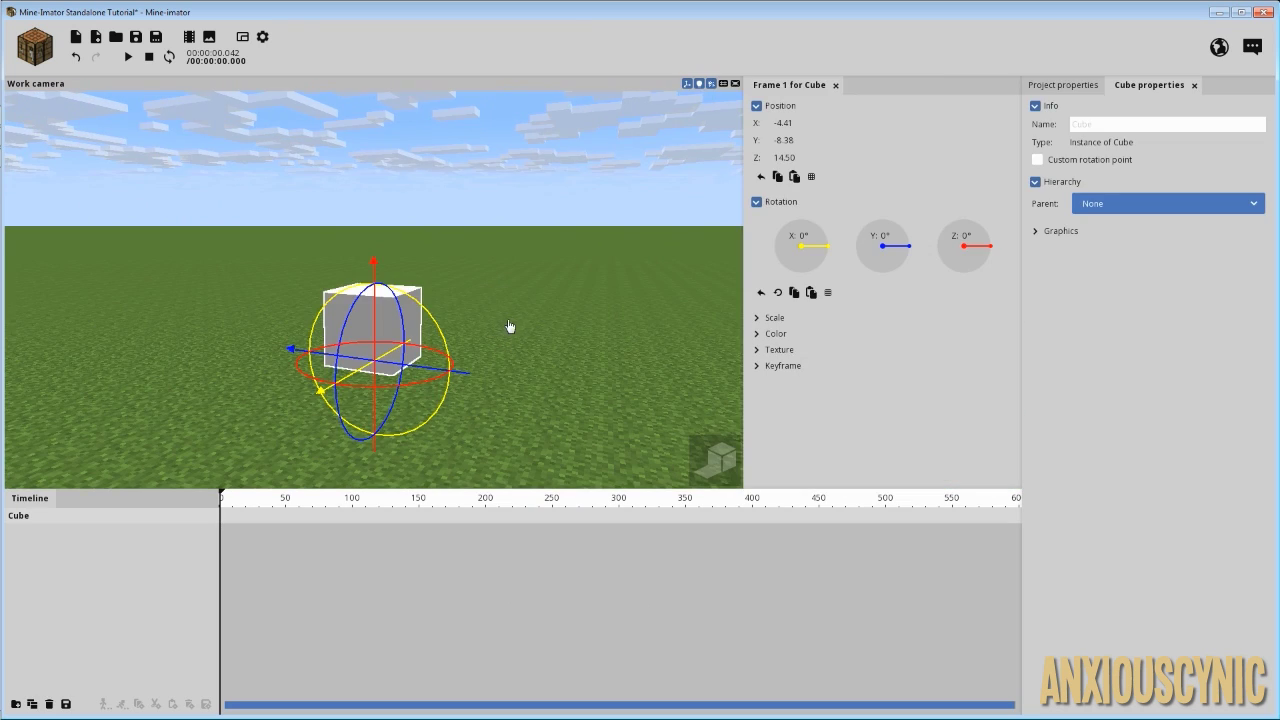
{"action": "right_click_drag", "start_coordinate": [526, 327], "coordinate": [463, 309]}
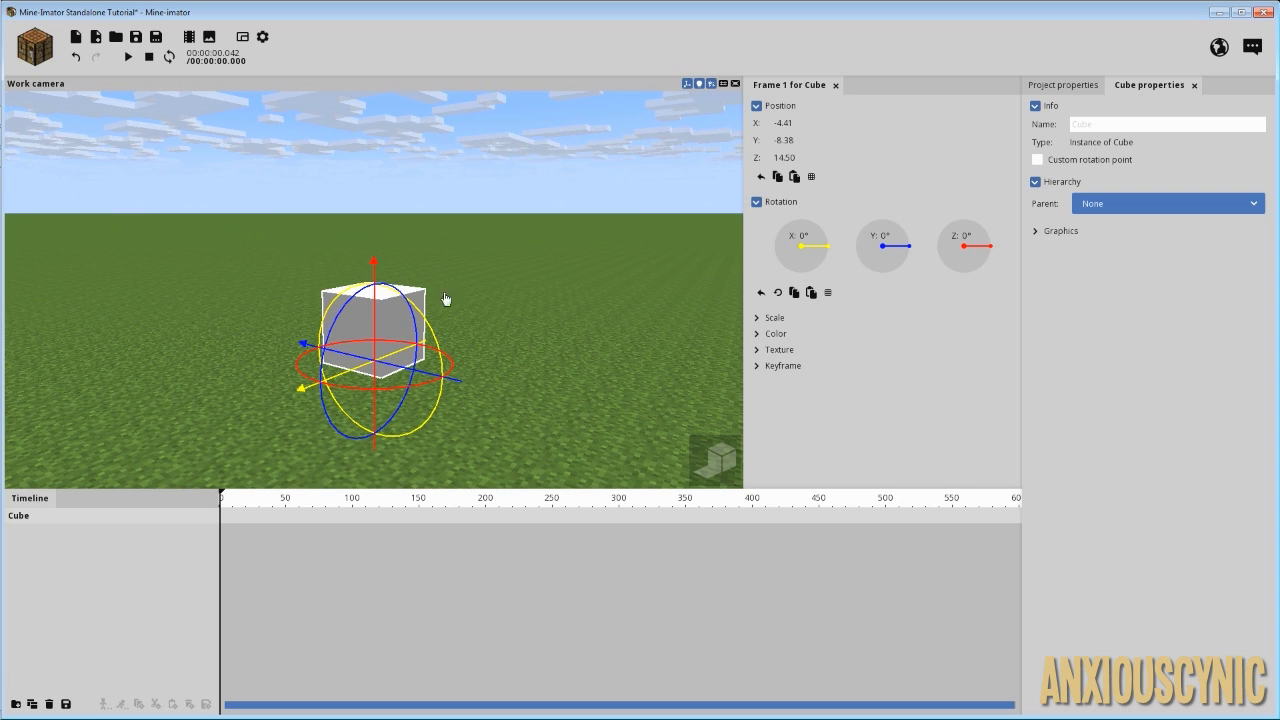
{"action": "right_click_drag", "start_coordinate": [726, 147], "coordinate": [463, 268]}
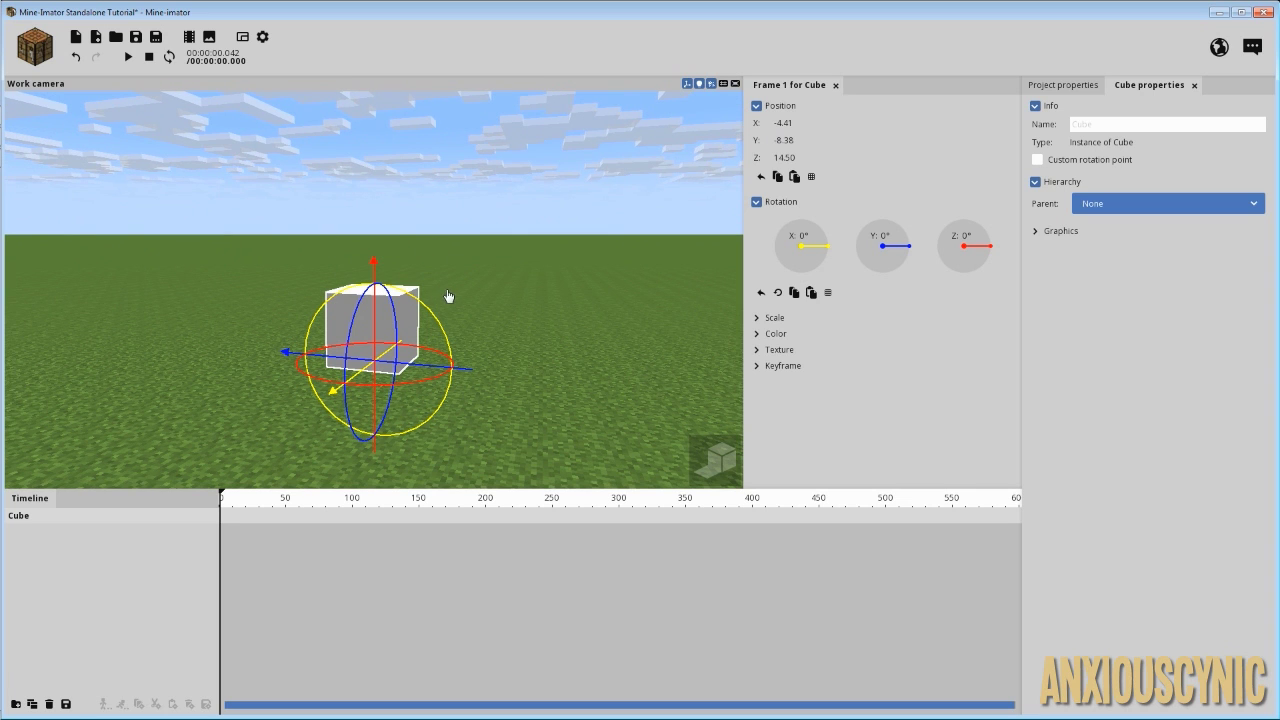
{"action": "right_click_drag", "start_coordinate": [426, 346], "coordinate": [432, 425]}
{"action": "left_click", "coordinate": [760, 176]}
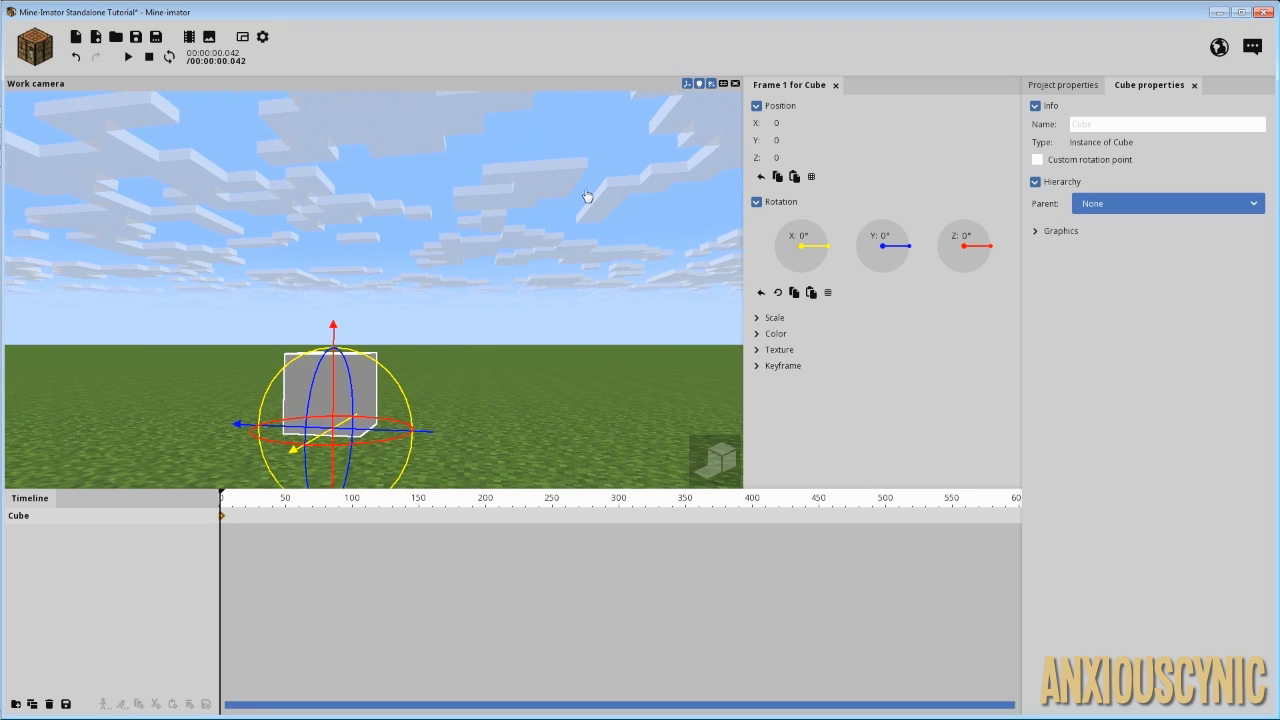
{"action": "right_click_drag", "start_coordinate": [588, 196], "coordinate": [364, 290]}
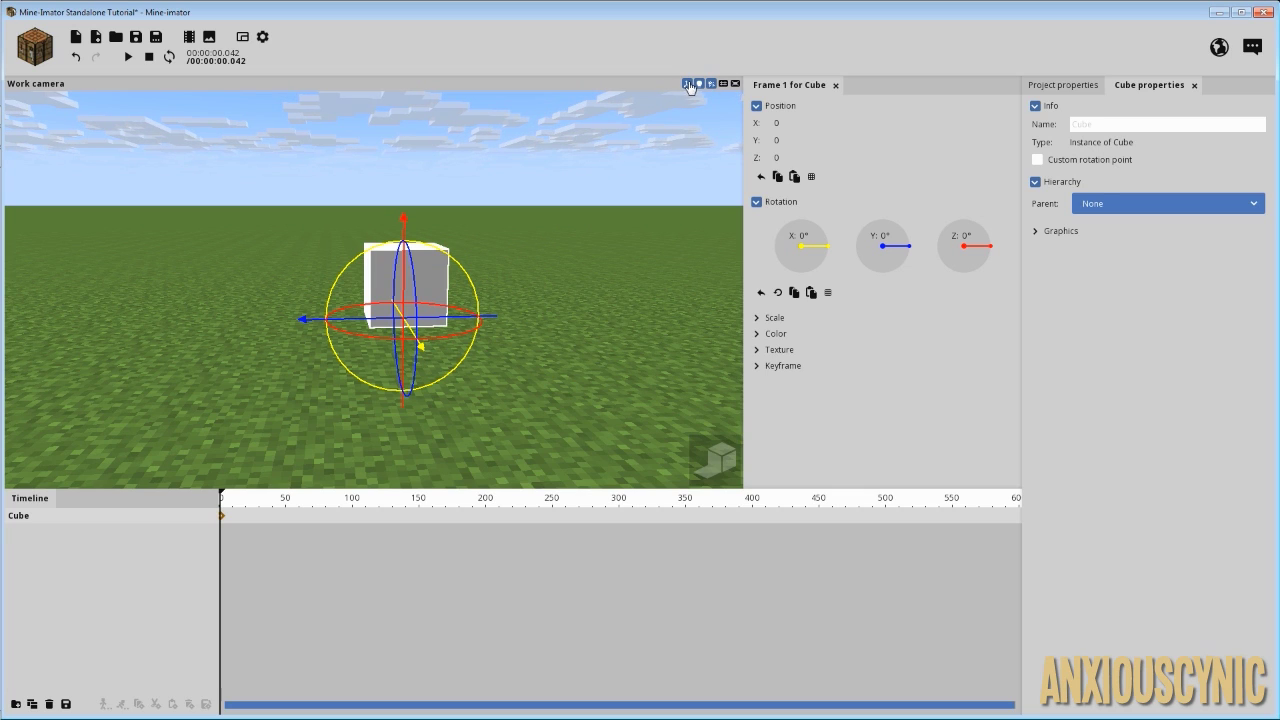
Show the second view and create a camera in the scene.
{"action": "left_click", "coordinate": [242, 37]}
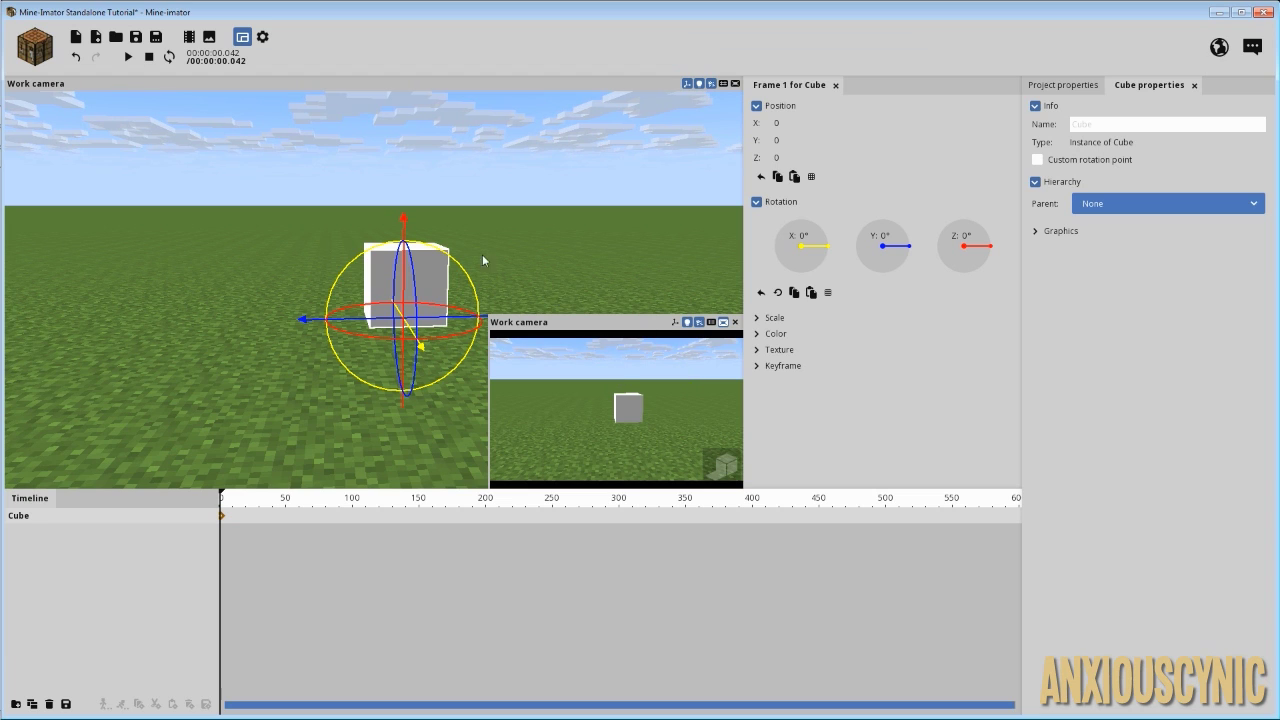
{"action": "left_click", "coordinate": [45, 50]}
{"action": "left_click", "coordinate": [304, 102]}
{"action": "left_click", "coordinate": [451, 163]}
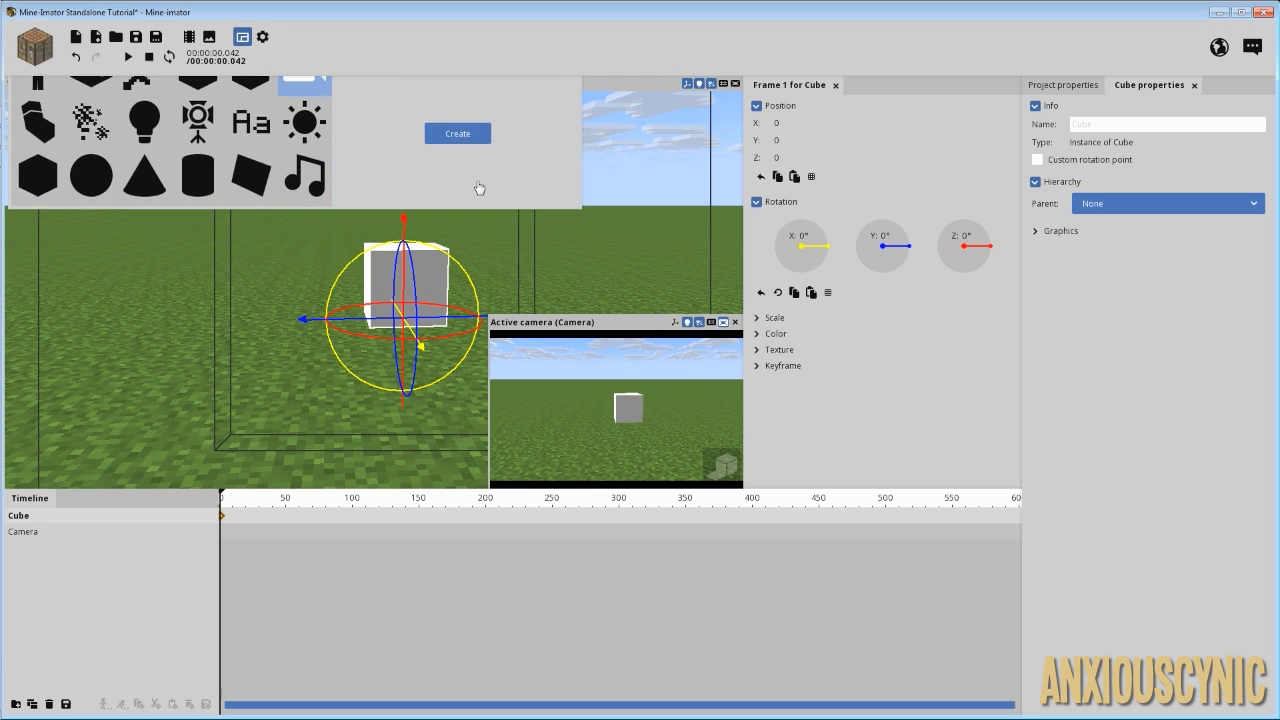
Position the new camera at about X 41, Y -34, Z 24, angled down so it frames the cube.
{"action": "left_click", "coordinate": [628, 400]}
{"action": "mouse_move", "coordinate": [628, 400]}
{"action": "right_mouse_down"}
{"action": "mouse_move", "coordinate": [678, 396]}
{"action": "mouse_move", "coordinate": [642, 384]}
{"action": "right_mouse_up"}
{"action": "key", "text": "w"}
{"action": "key", "text": "s"}
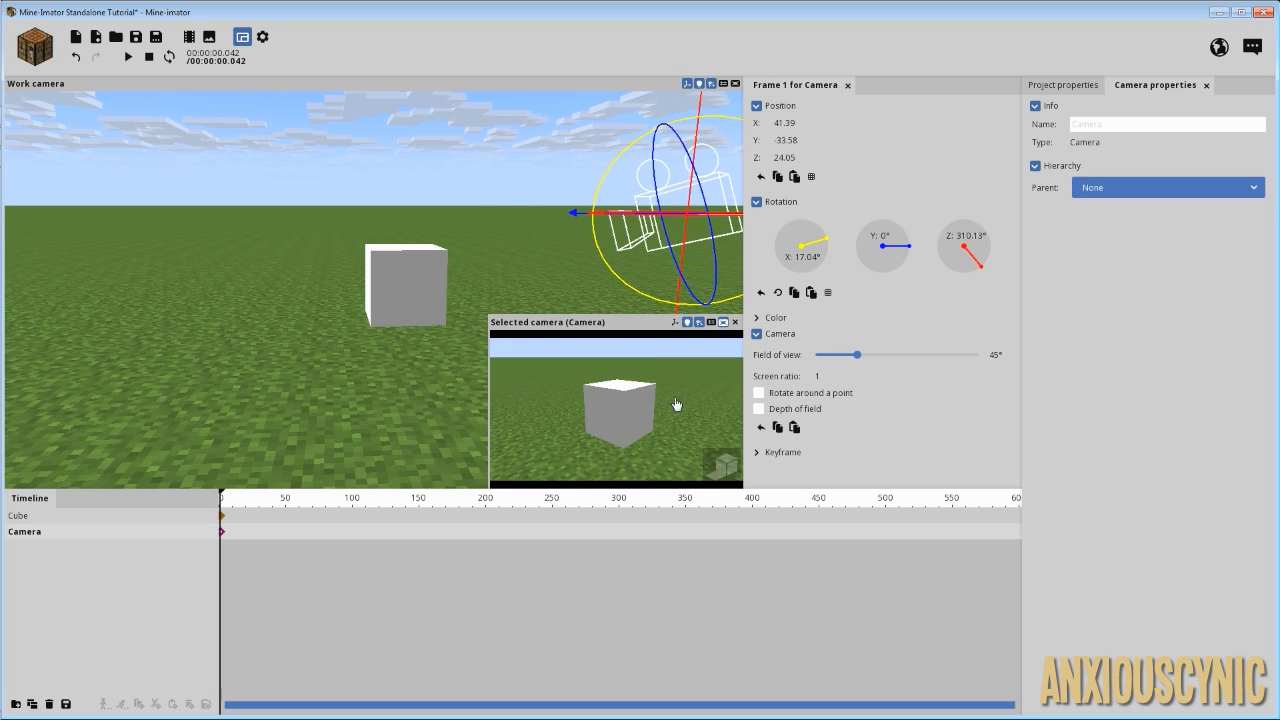
With the cube selected, toggle the controls and wireframes off and on in both views, and close the second view.
{"action": "left_click", "coordinate": [433, 281]}
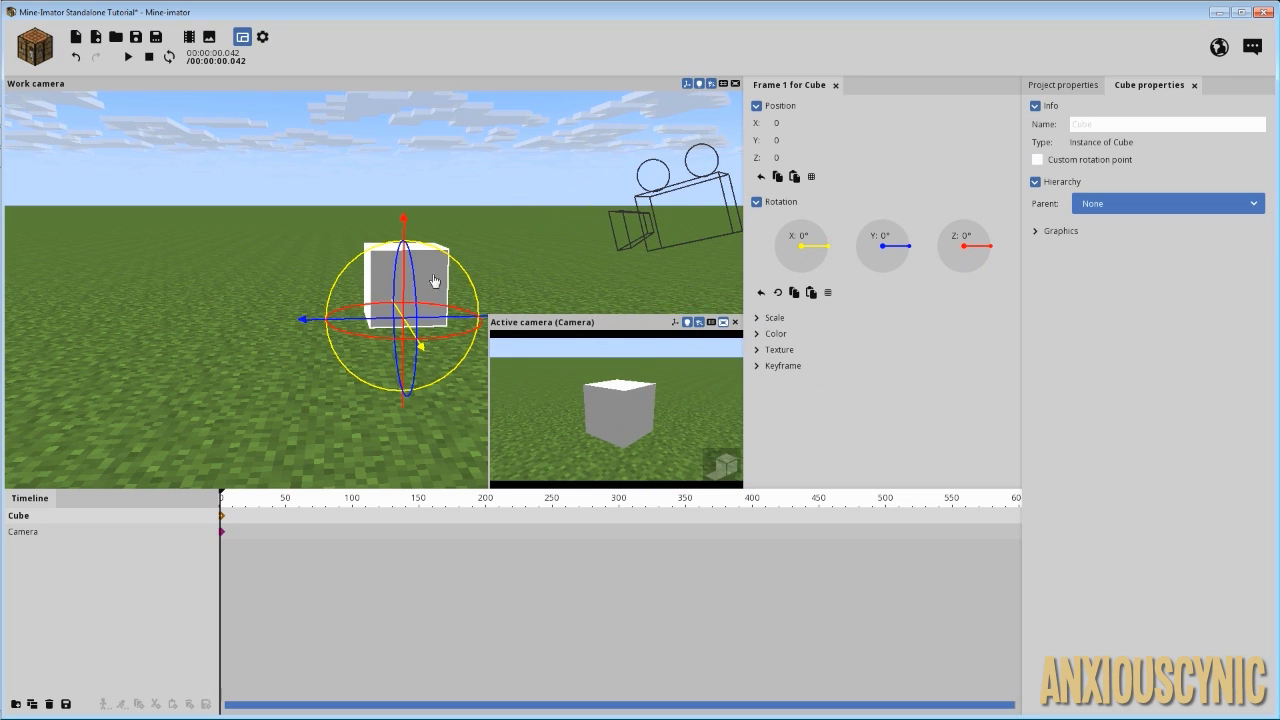
{"action": "left_click", "coordinate": [687, 84]}
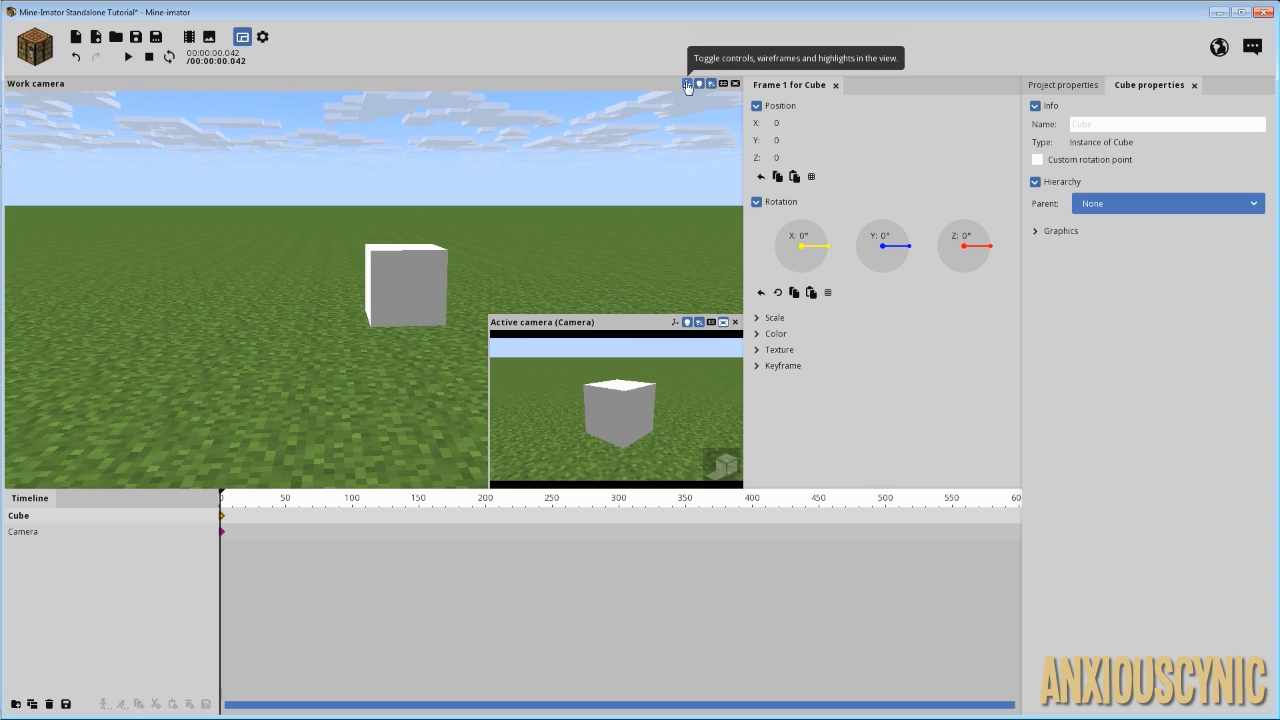
{"action": "left_click", "coordinate": [676, 323]}
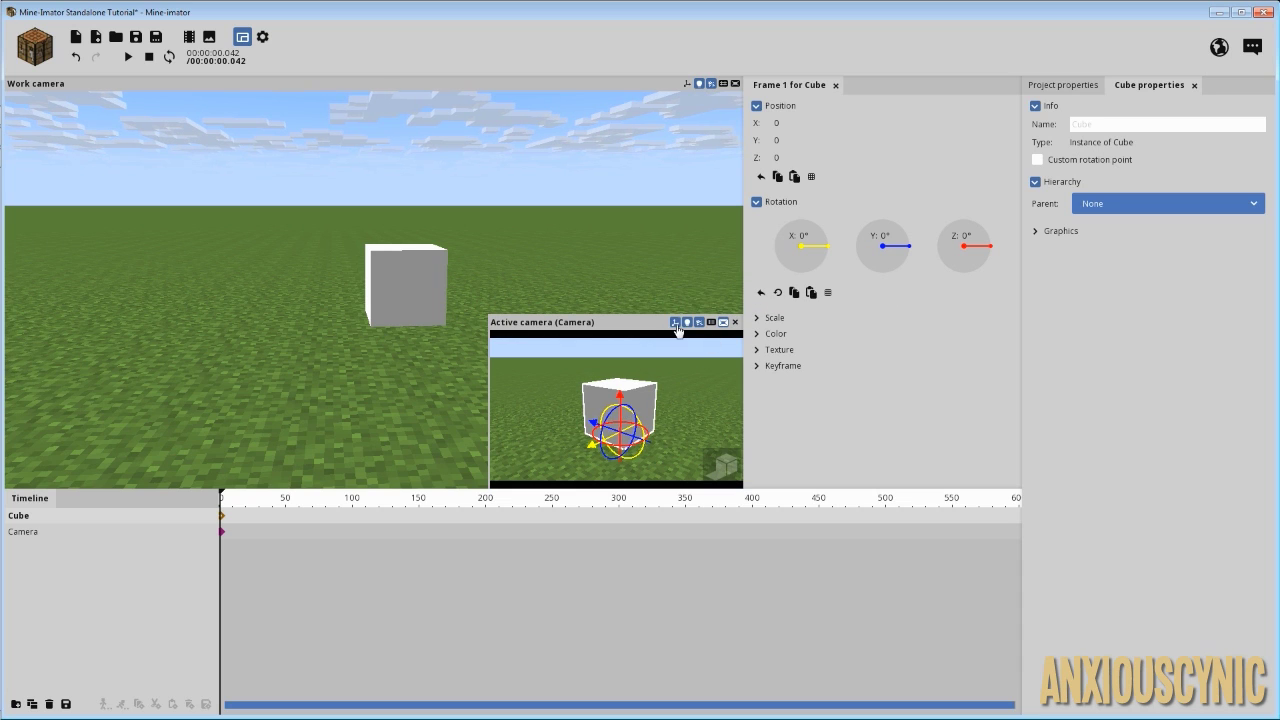
{"action": "left_click", "coordinate": [675, 323]}
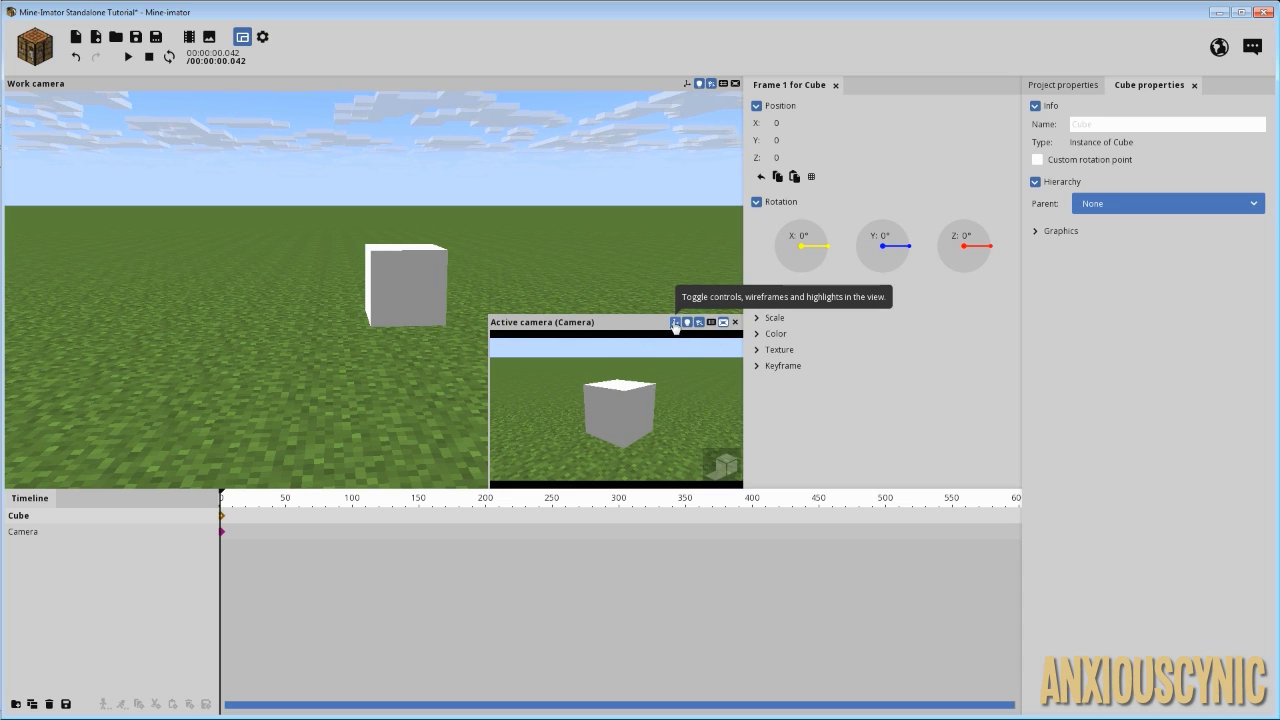
{"action": "left_click", "coordinate": [736, 322]}
{"action": "left_click", "coordinate": [687, 84]}
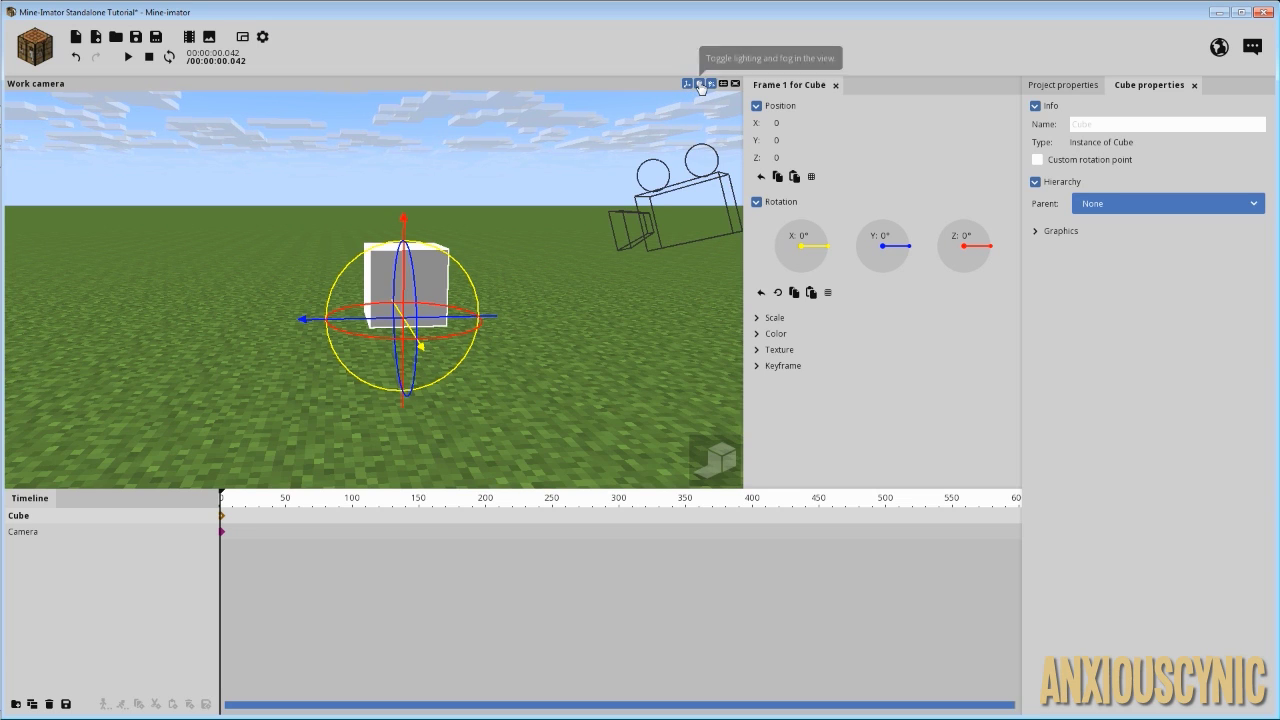
Try out the work camera view's display toggles, including lighting and fog and the grid, restoring each one.
{"action": "left_click", "coordinate": [699, 84]}
{"action": "left_click", "coordinate": [700, 84]}
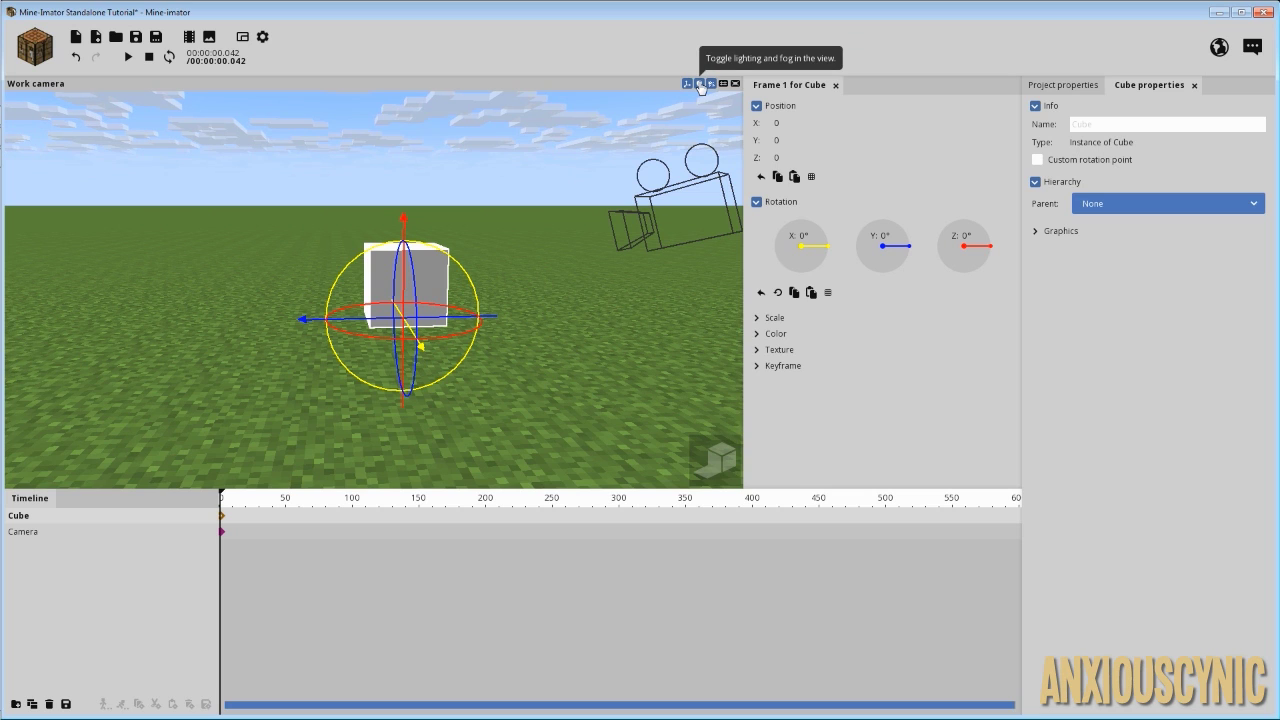
{"action": "left_click", "coordinate": [711, 84]}
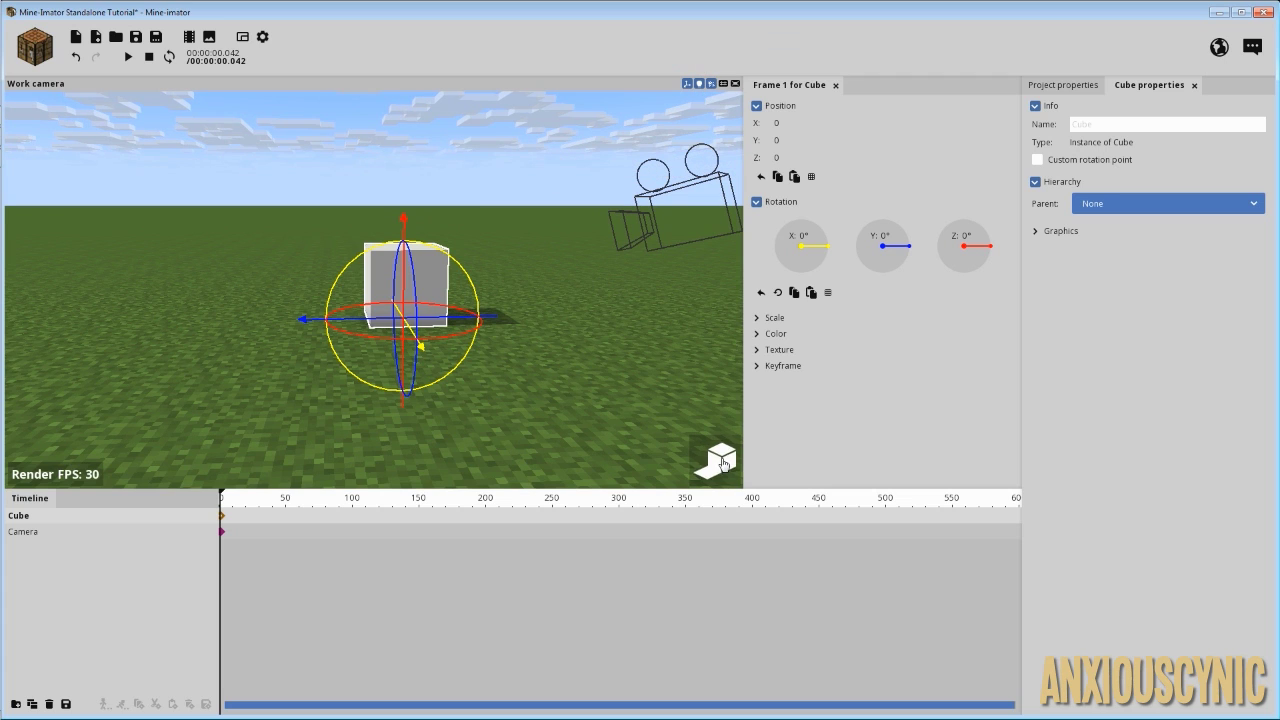
{"action": "left_click", "coordinate": [700, 84]}
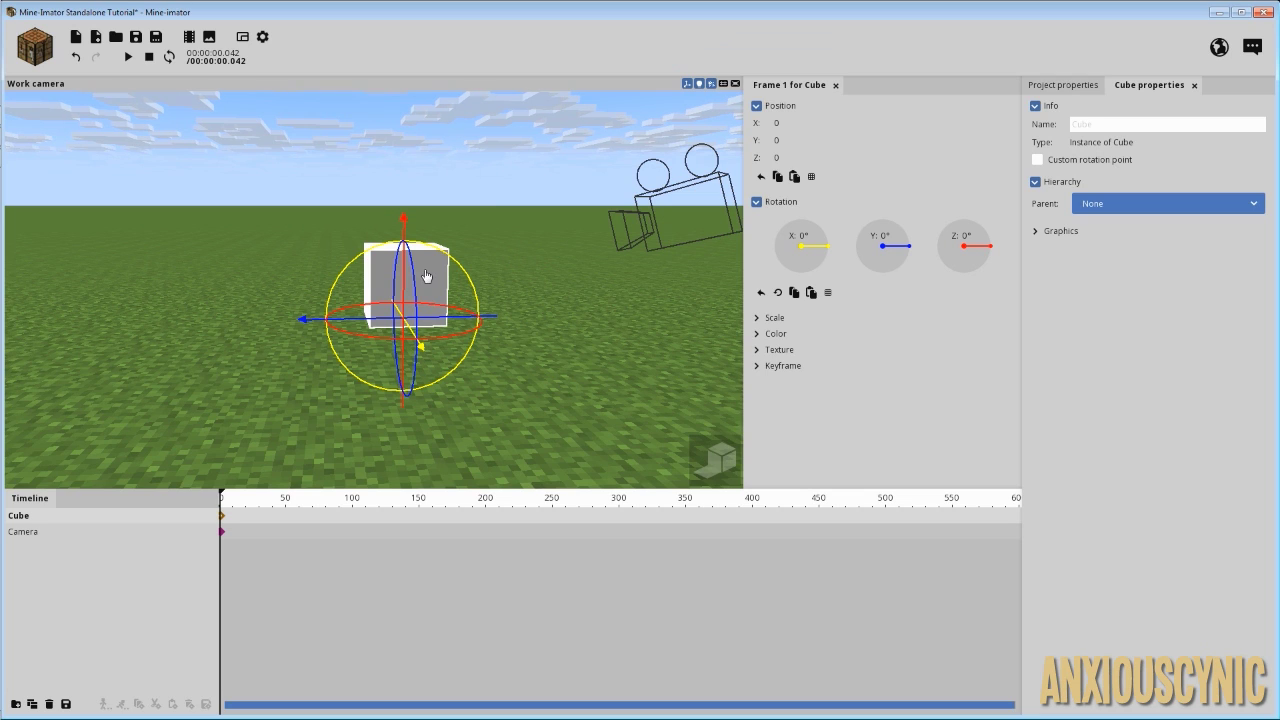
{"action": "left_click", "coordinate": [722, 84]}
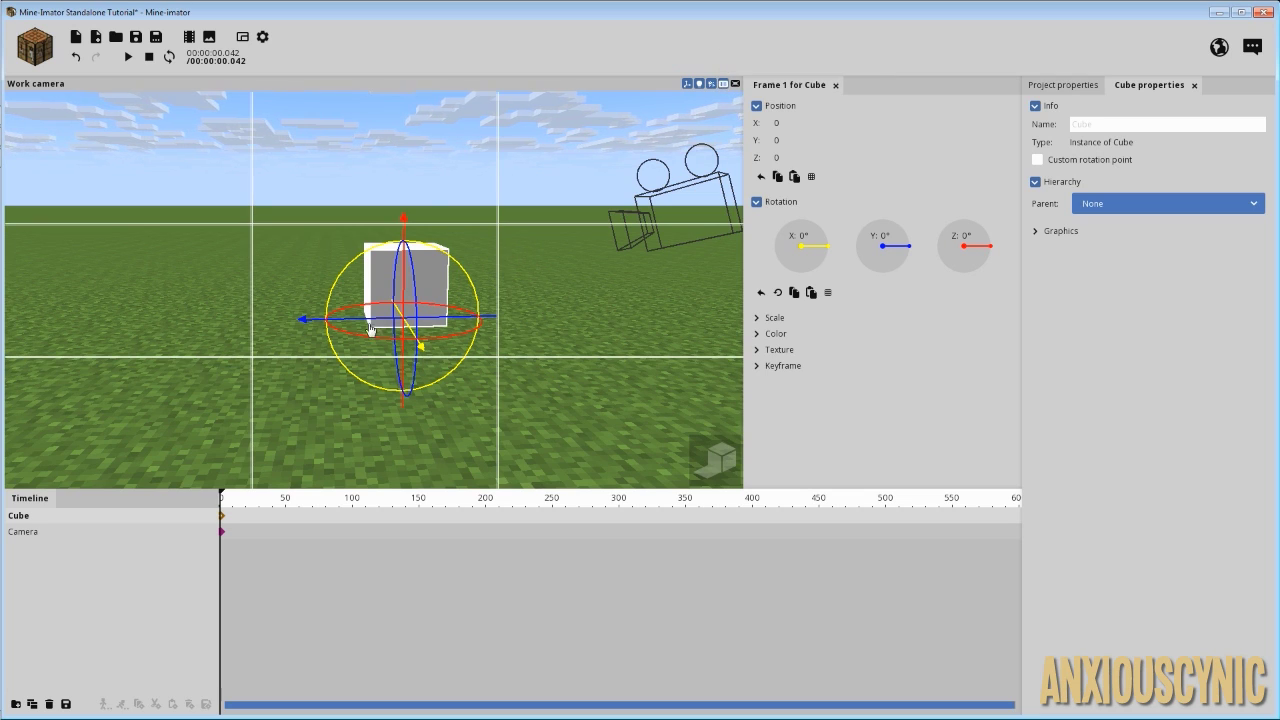
{"action": "left_click", "coordinate": [724, 85]}
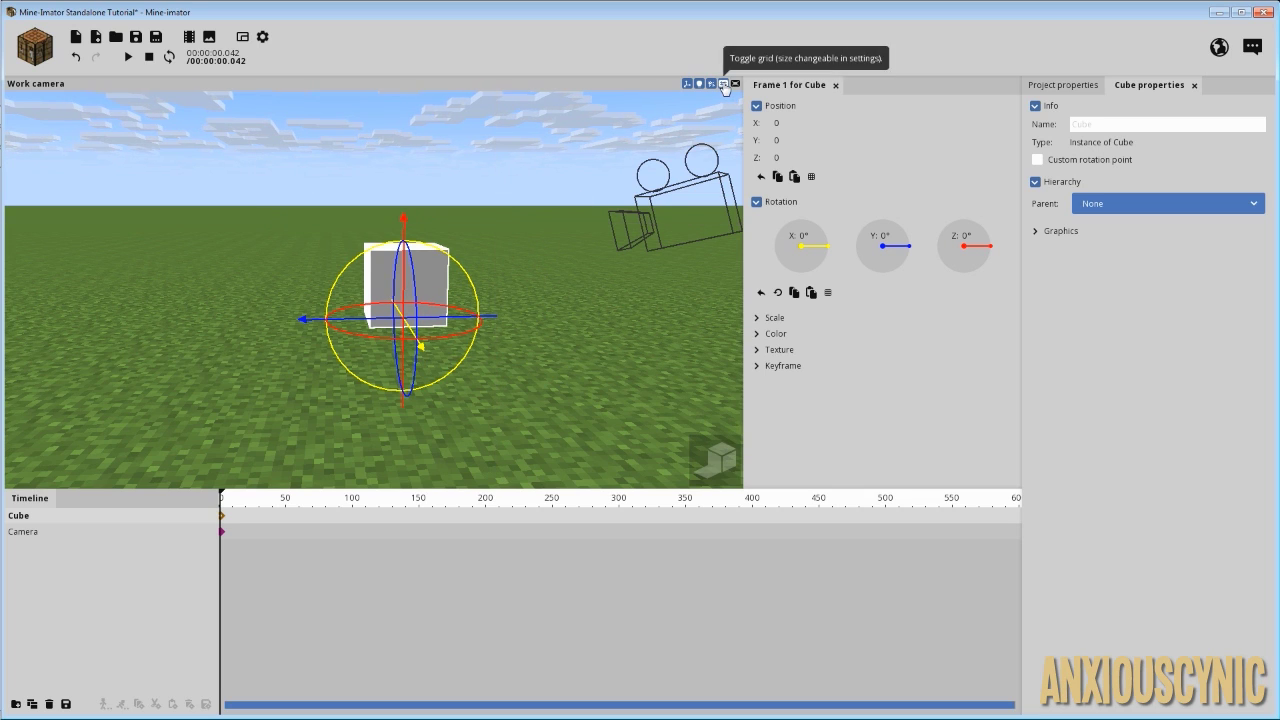
Reopen the second view, enlarge it, and turn off its aspect-ratio bars.
{"action": "left_click", "coordinate": [242, 37]}
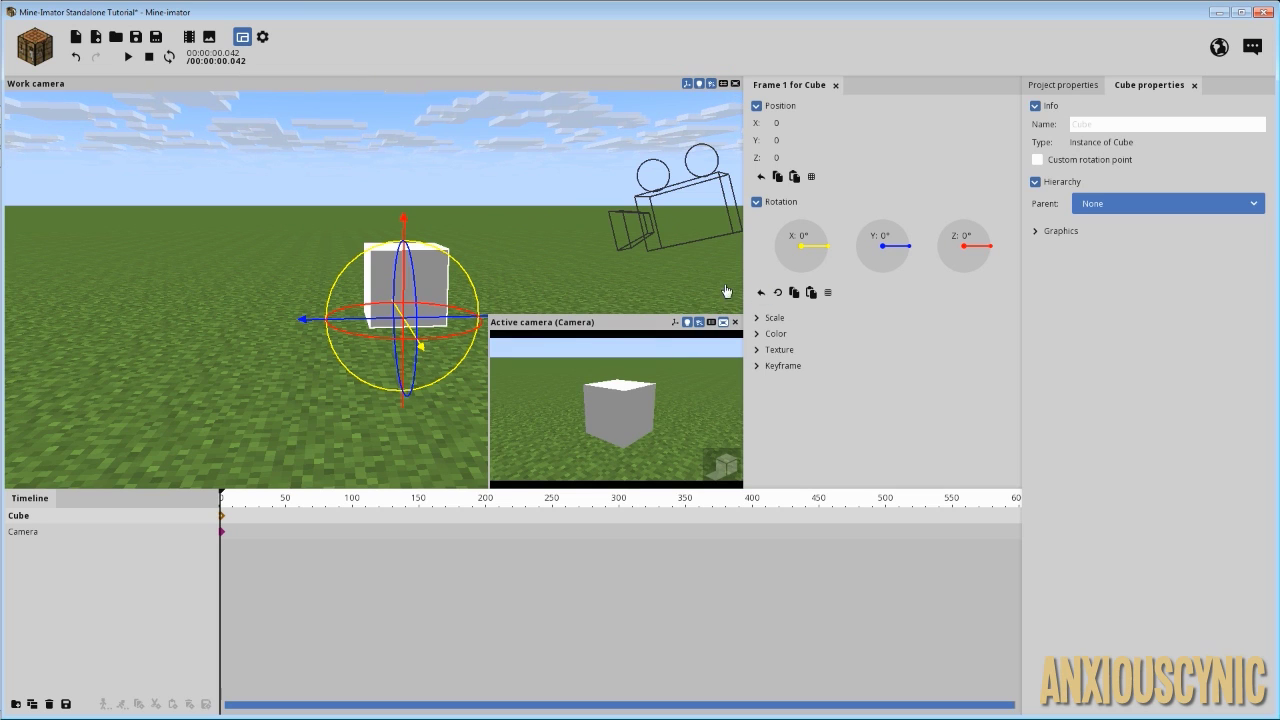
{"action": "left_click_drag", "start_coordinate": [486, 316], "coordinate": [441, 284]}
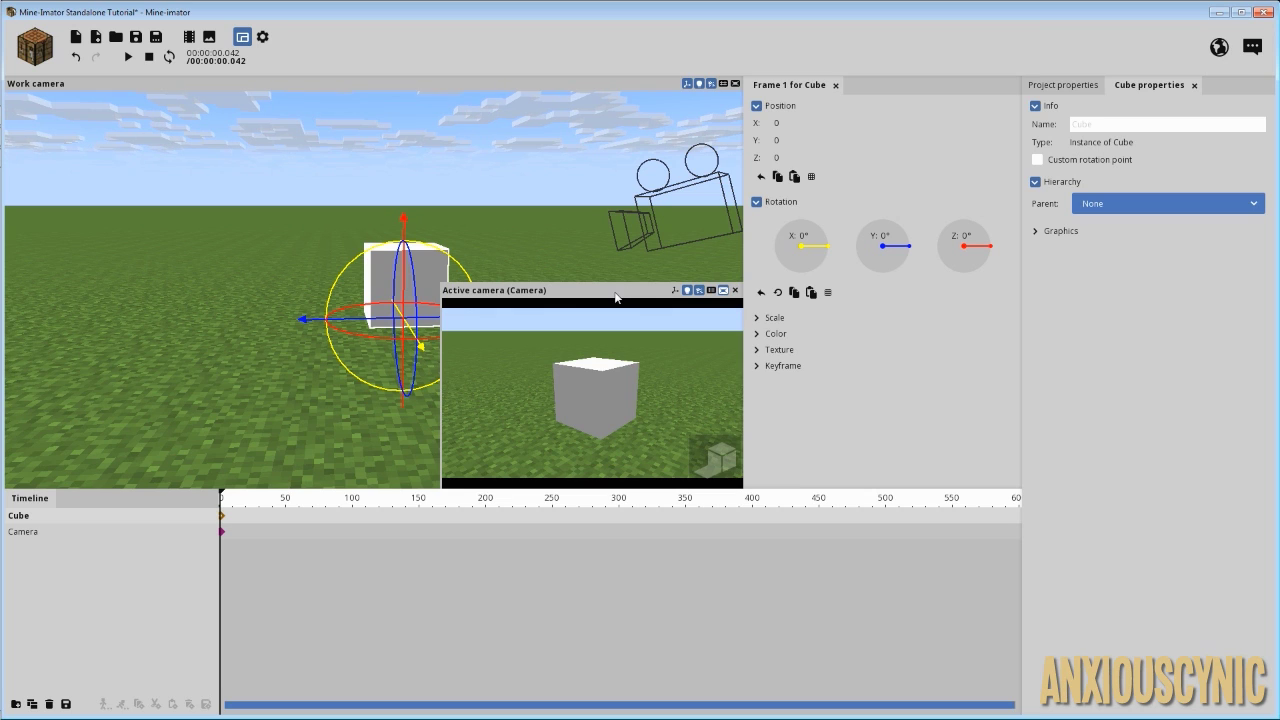
{"action": "left_click", "coordinate": [724, 291]}
{"action": "left_click", "coordinate": [724, 291]}
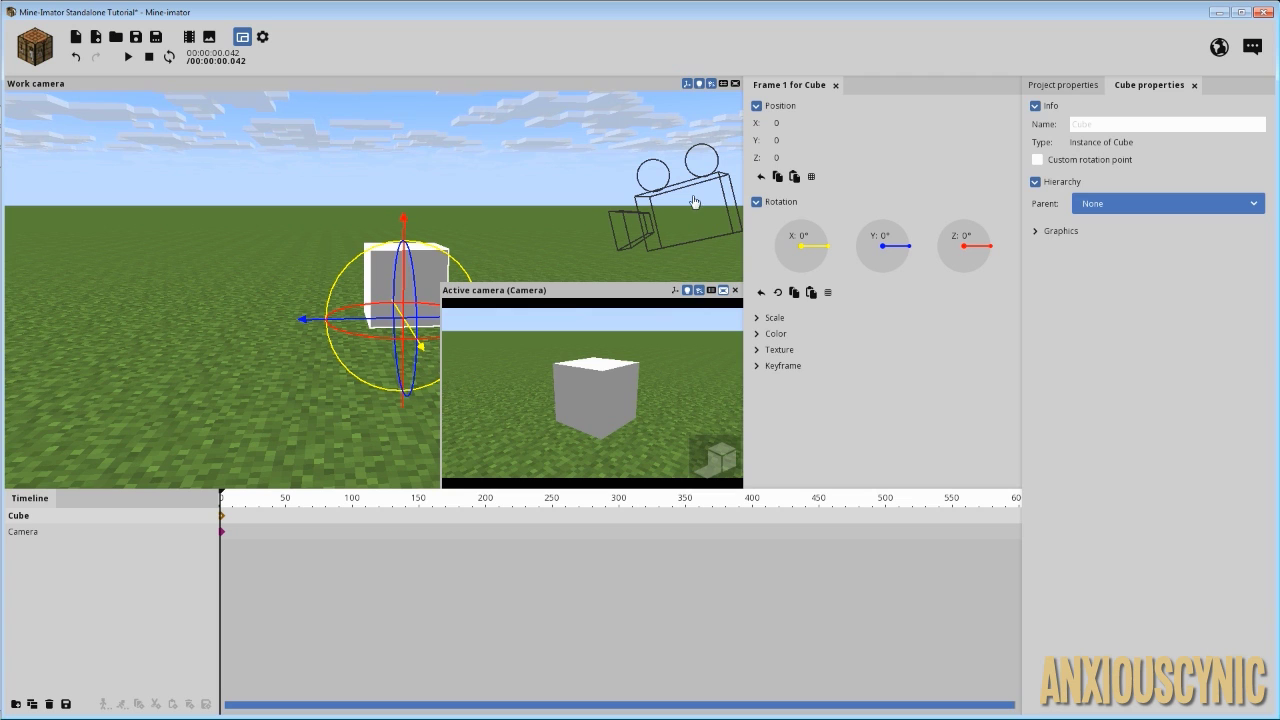
{"action": "left_click", "coordinate": [724, 291]}
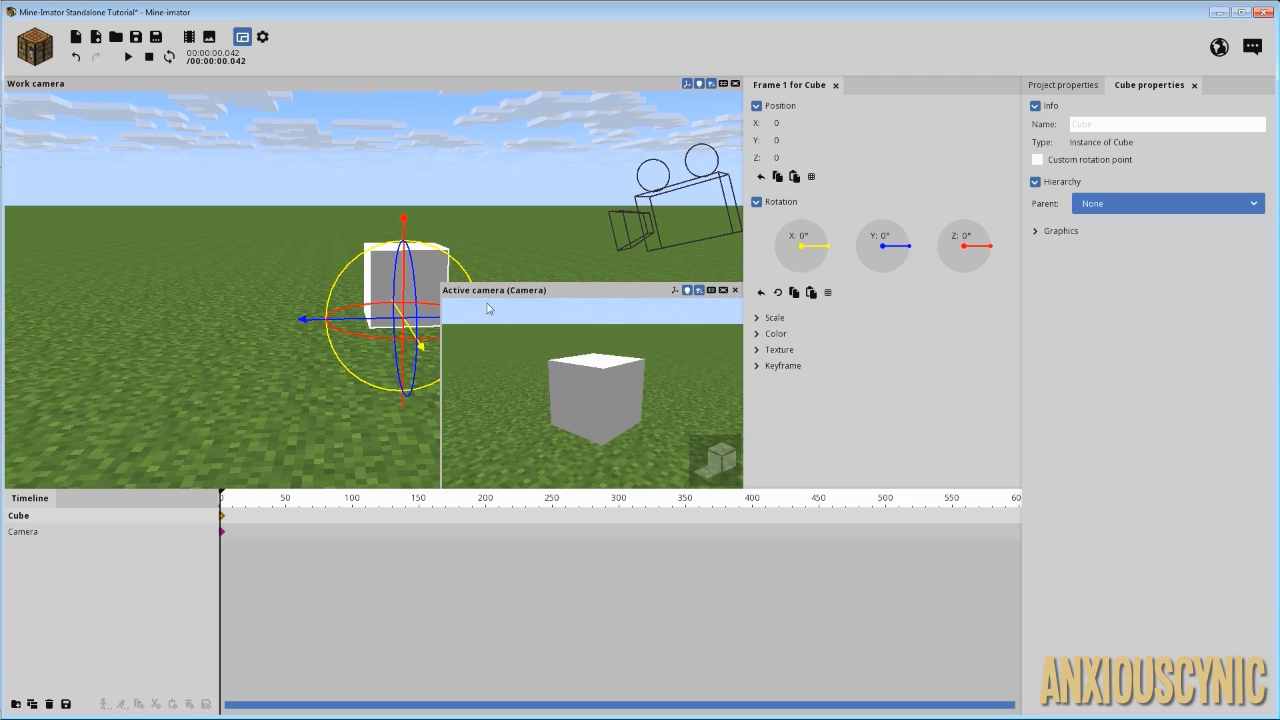
Try different sizes for the second view with its aspect-ratio bars turned back on, and close the view.
{"action": "left_click_drag", "start_coordinate": [440, 285], "coordinate": [360, 270]}
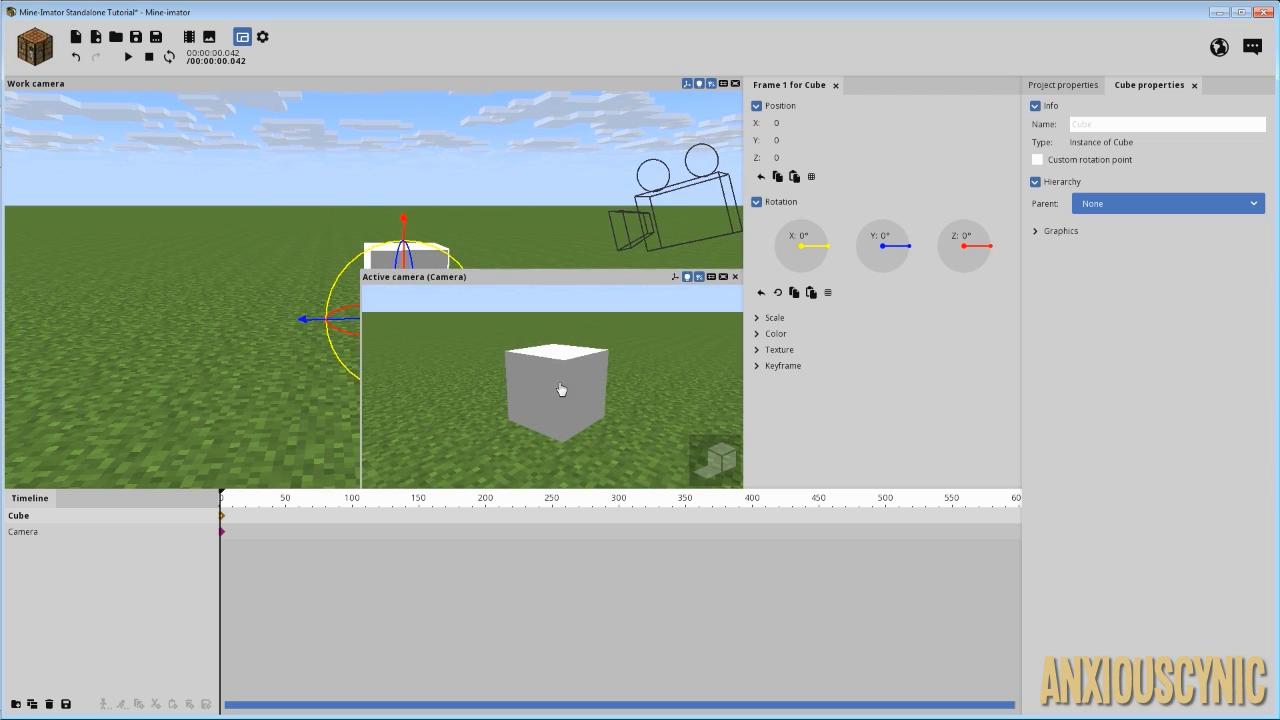
{"action": "left_click", "coordinate": [724, 279]}
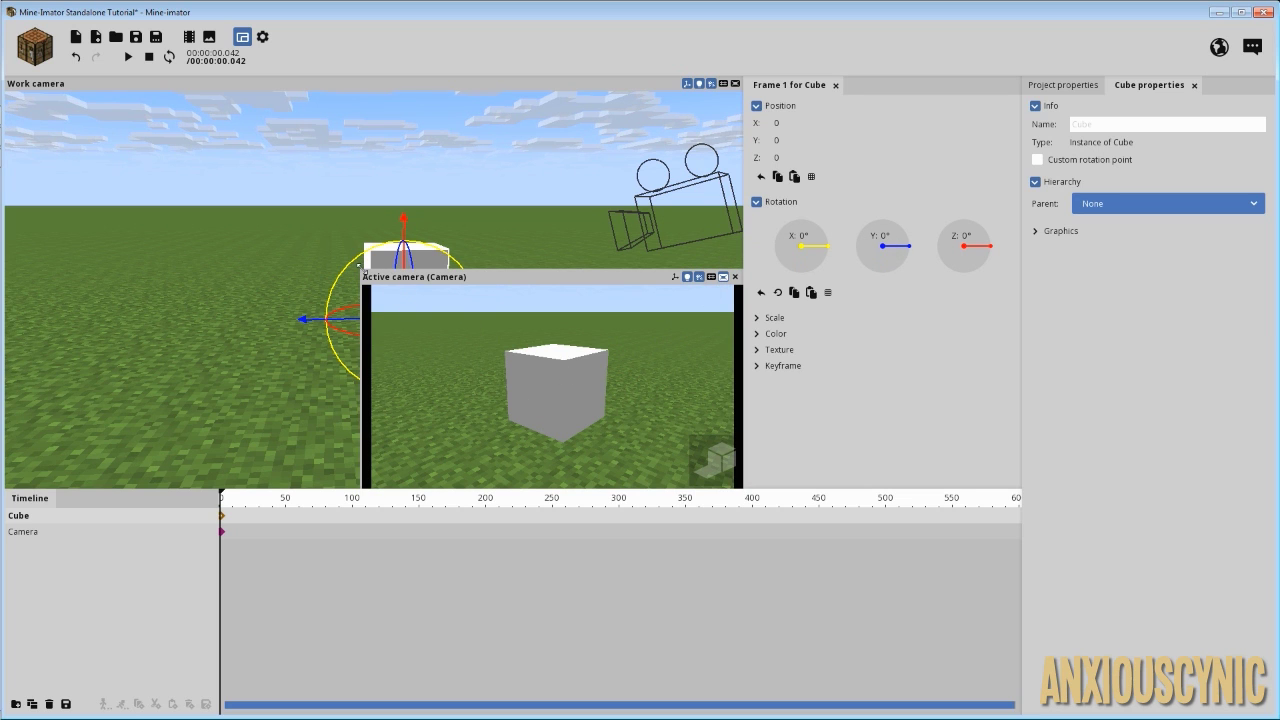
{"action": "mouse_move", "coordinate": [361, 270]}
{"action": "left_mouse_down"}
{"action": "mouse_move", "coordinate": [381, 185]}
{"action": "mouse_move", "coordinate": [414, 270]}
{"action": "mouse_move", "coordinate": [366, 260]}
{"action": "left_mouse_up"}
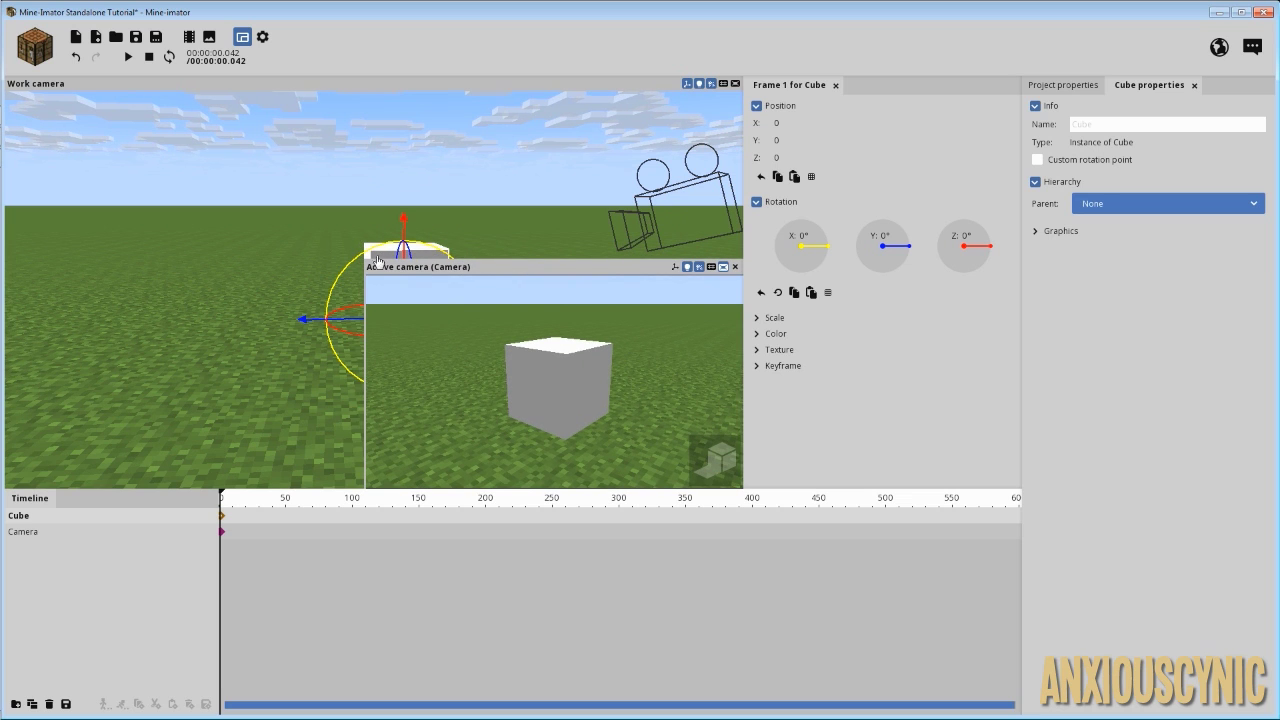
{"action": "left_click_drag", "start_coordinate": [365, 258], "coordinate": [478, 322]}
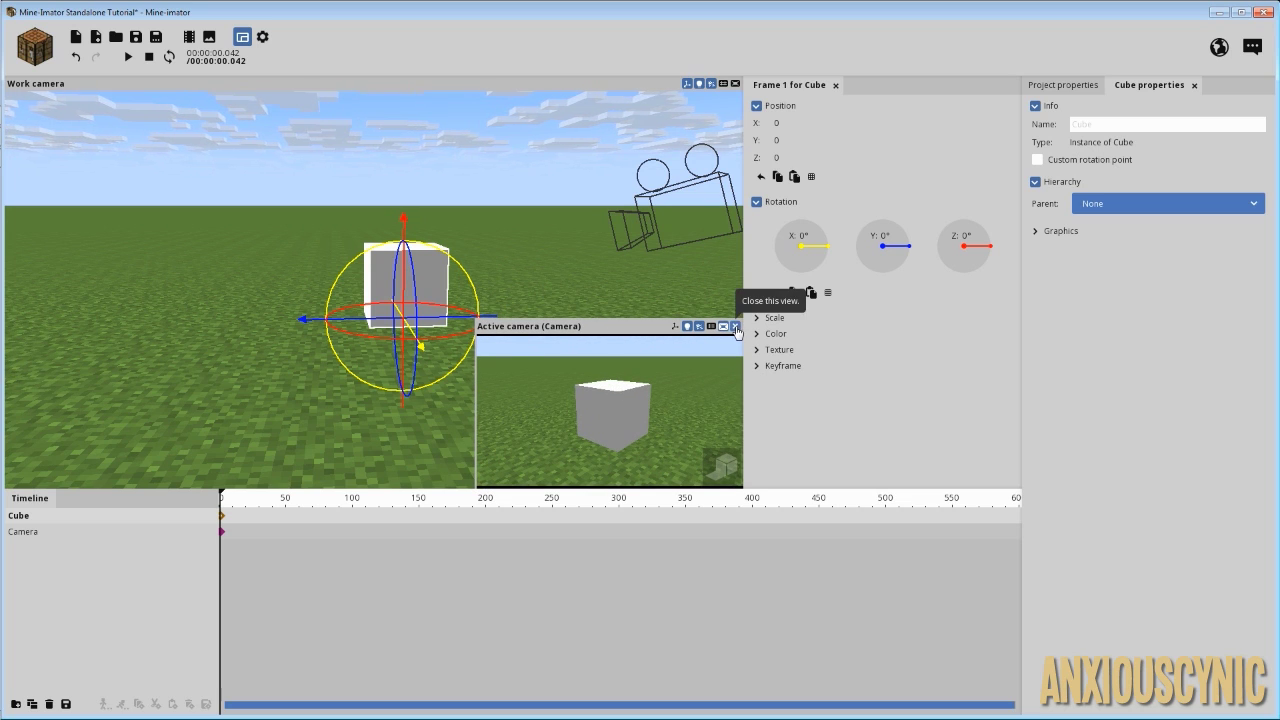
{"action": "left_click", "coordinate": [736, 327]}
Create a Background object from the workbench so background settings can be animated.
{"action": "left_click", "coordinate": [40, 55]}
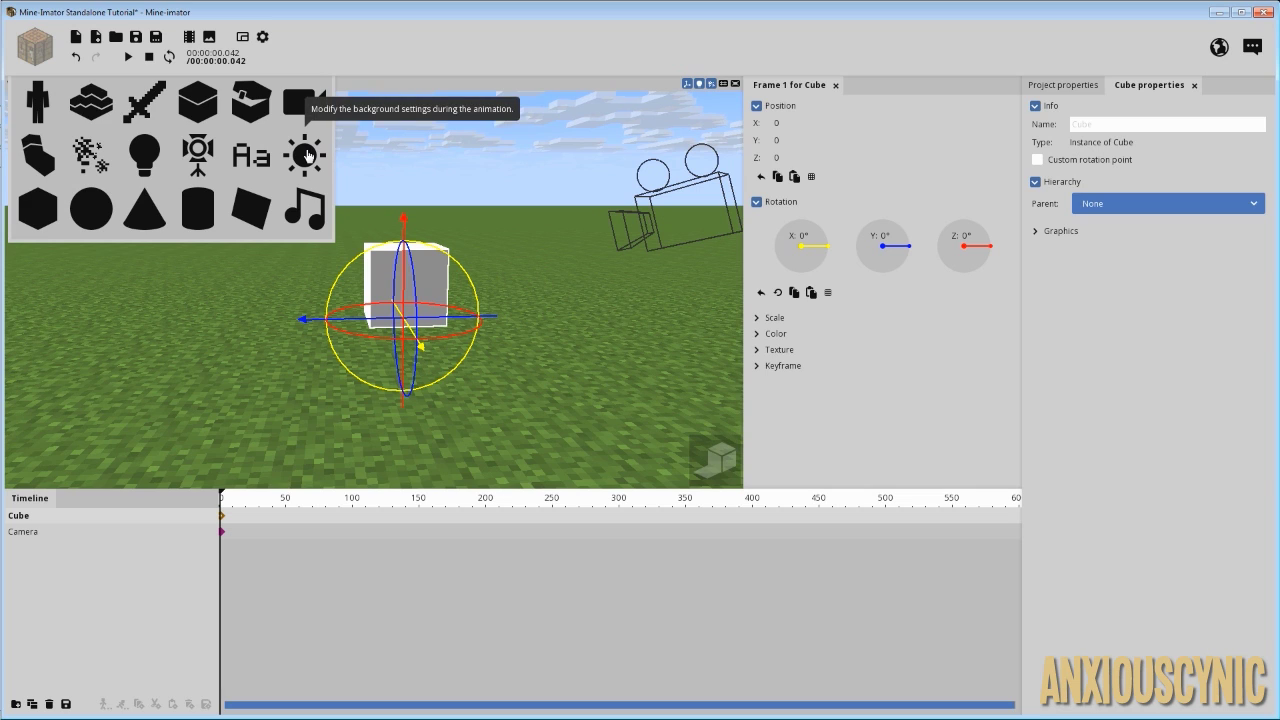
{"action": "left_click", "coordinate": [44, 60]}
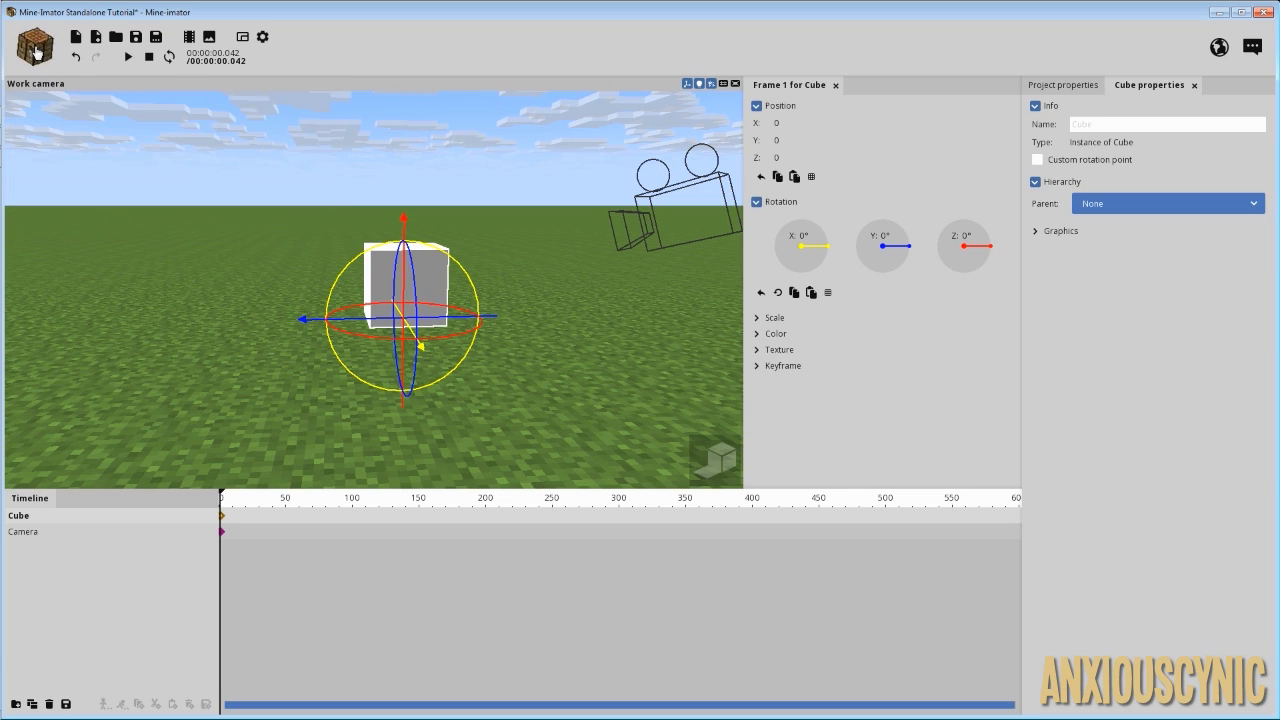
{"action": "left_click", "coordinate": [46, 64]}
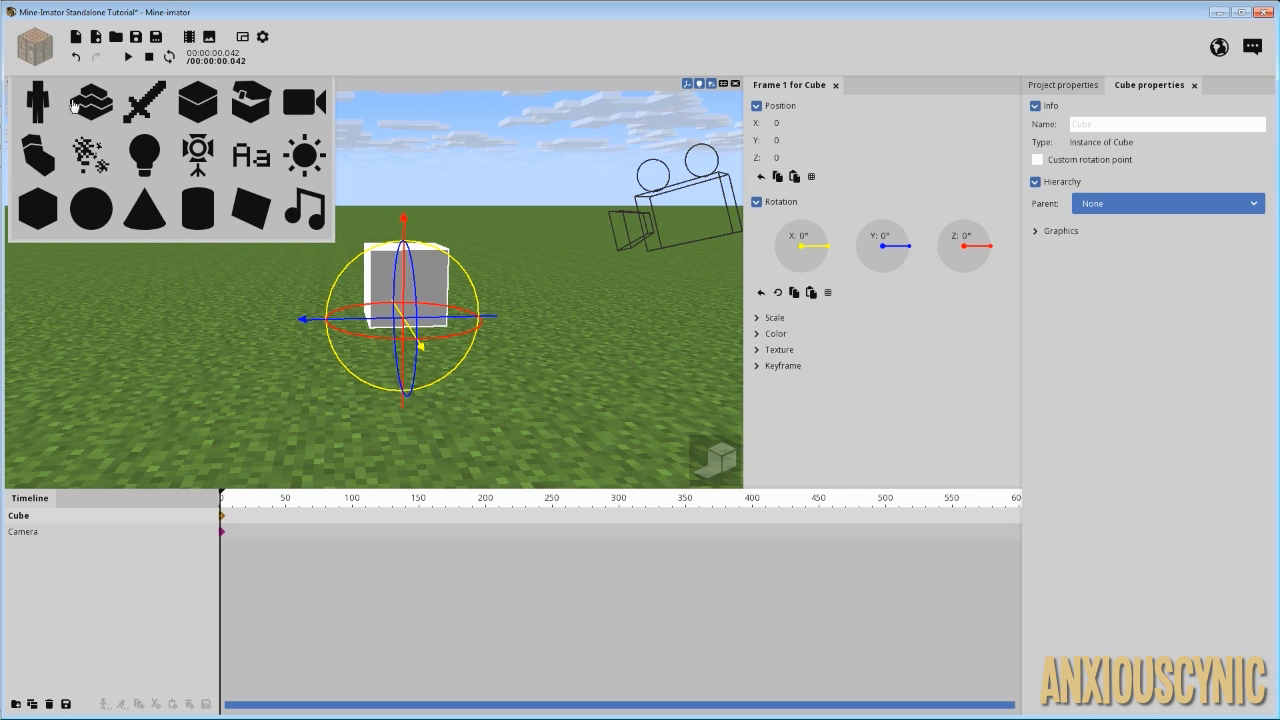
{"action": "left_click", "coordinate": [309, 160]}
{"action": "left_click", "coordinate": [472, 164]}
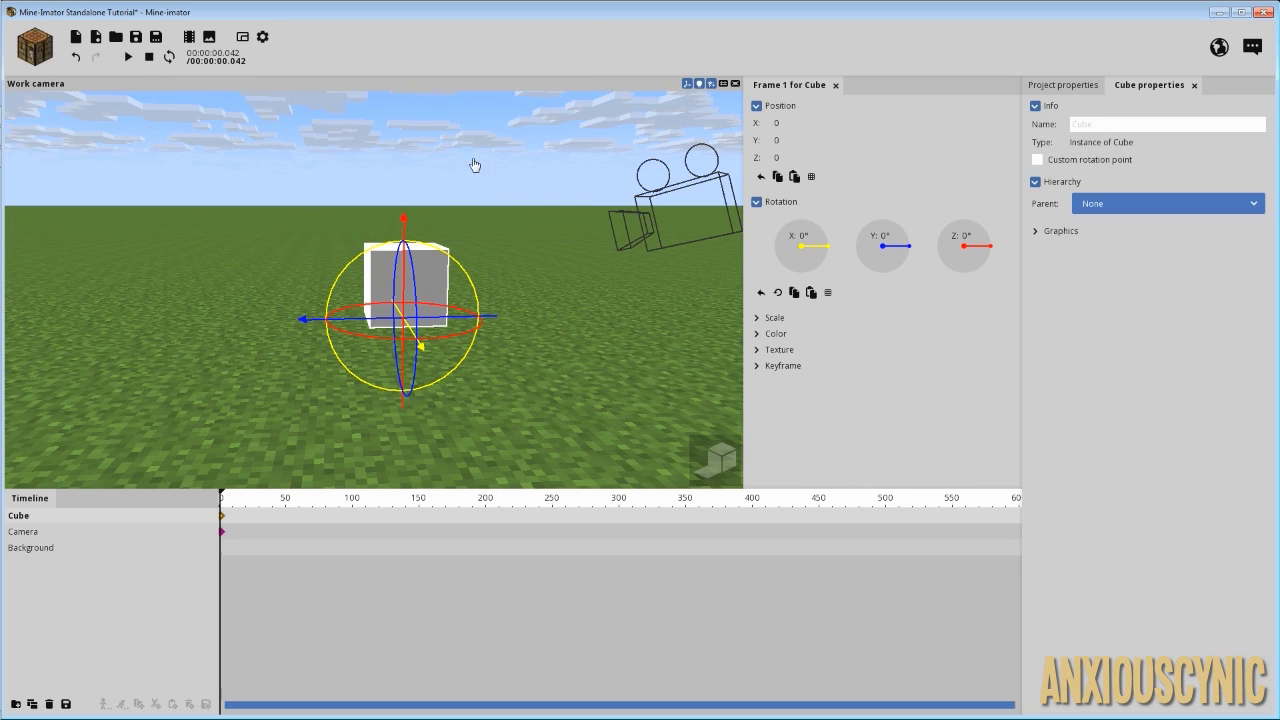
Add keyframes for the Background object at frame 0 and frame 132 of the timeline.
{"action": "left_click", "coordinate": [66, 556]}
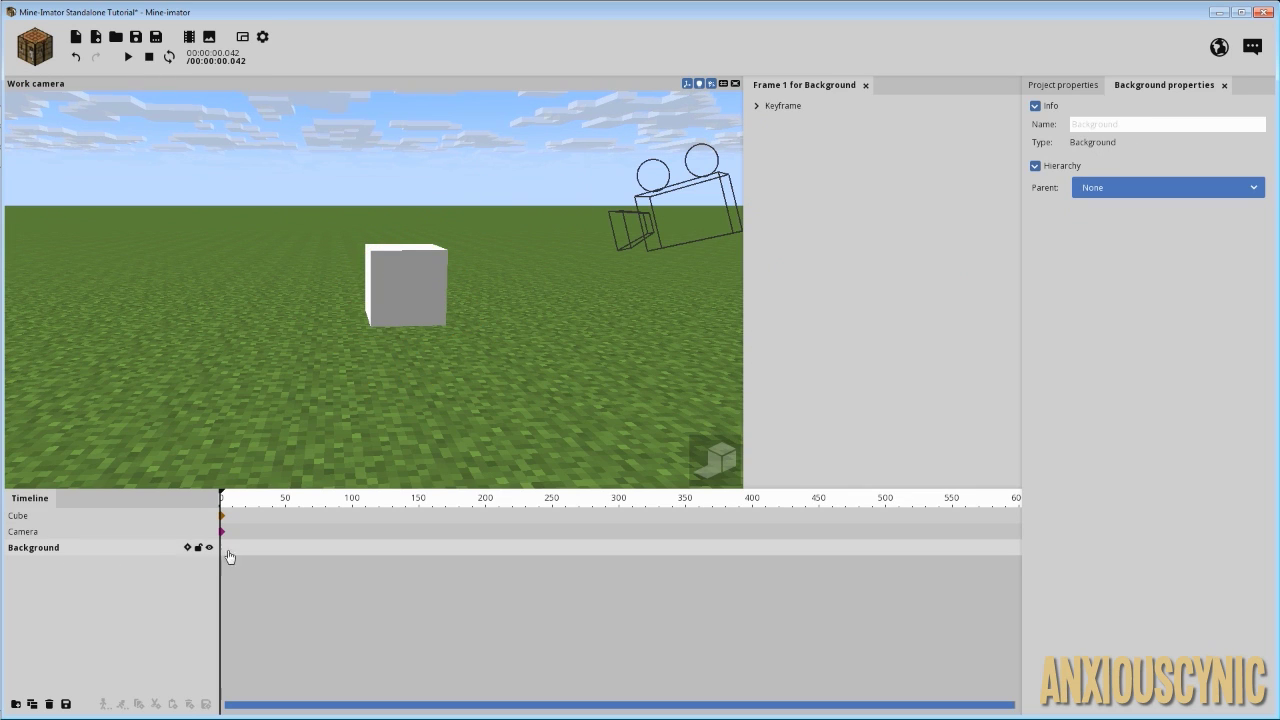
{"action": "left_click", "coordinate": [255, 549]}
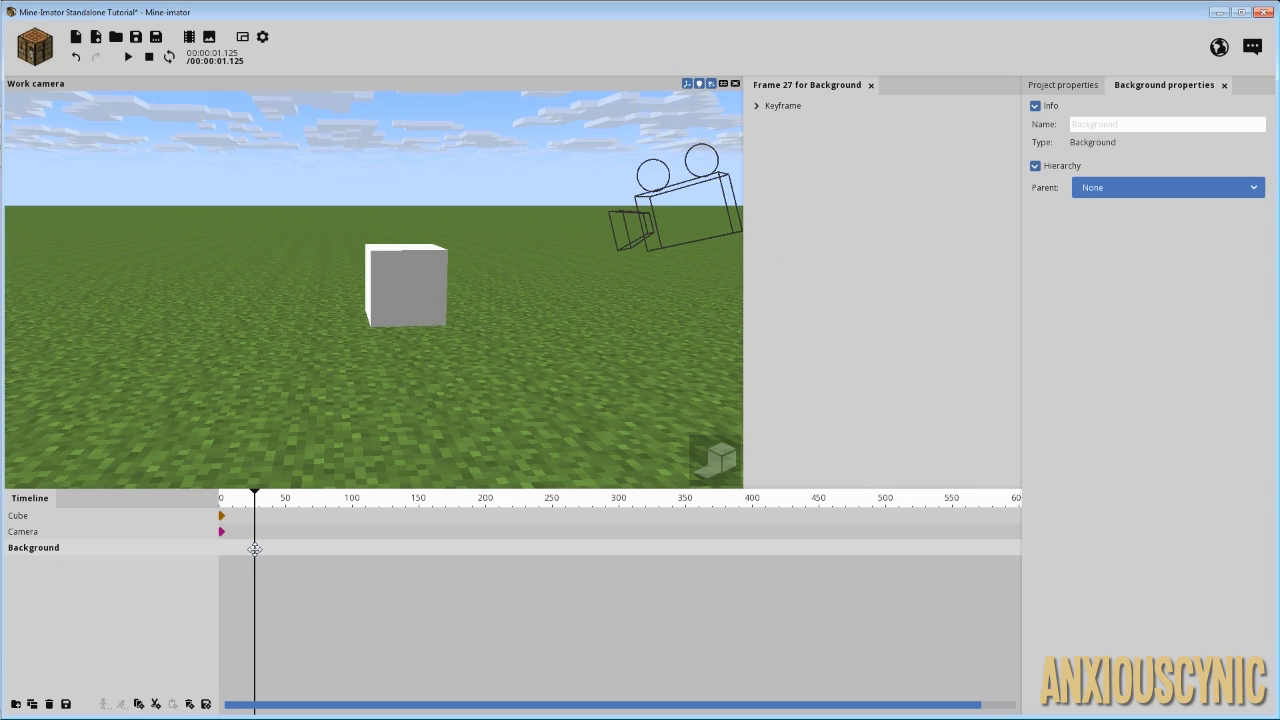
{"action": "left_click_drag", "start_coordinate": [255, 549], "coordinate": [221, 549]}
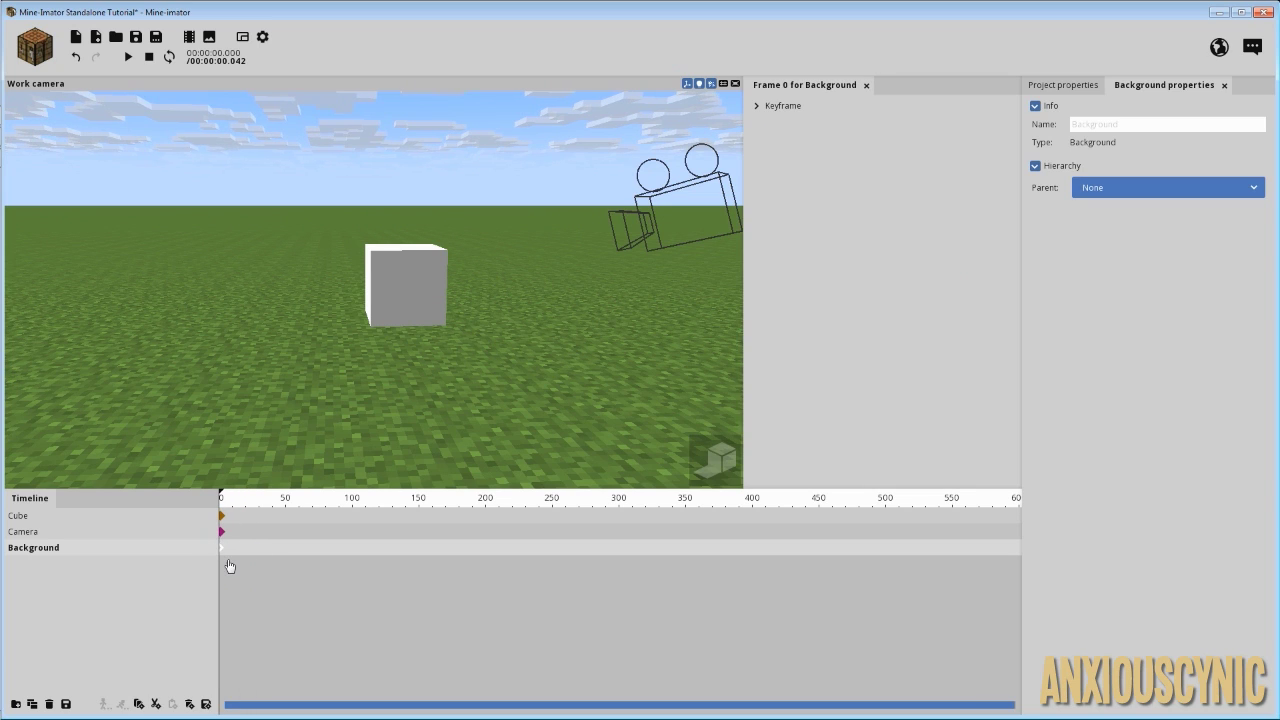
{"action": "left_click", "coordinate": [397, 557]}
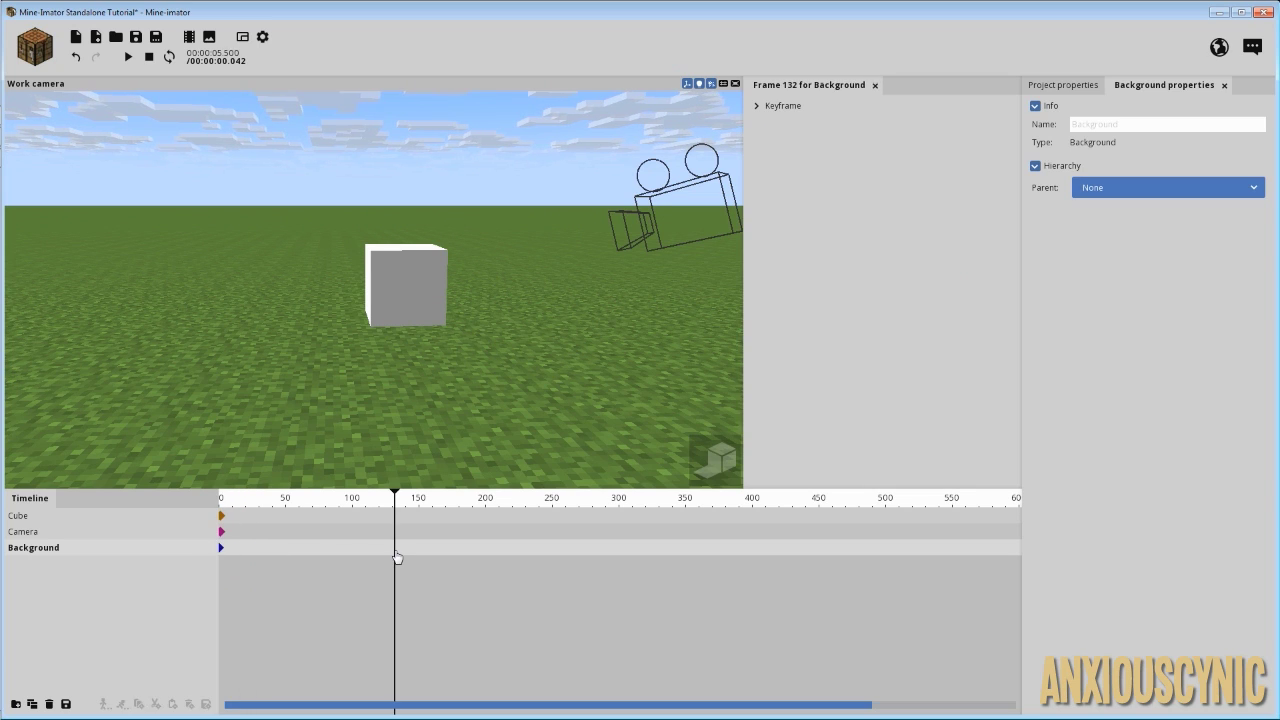
Select the Background's frame 0 keyframe, close the Background properties, and expand the project's background settings.
{"action": "left_click", "coordinate": [222, 547]}
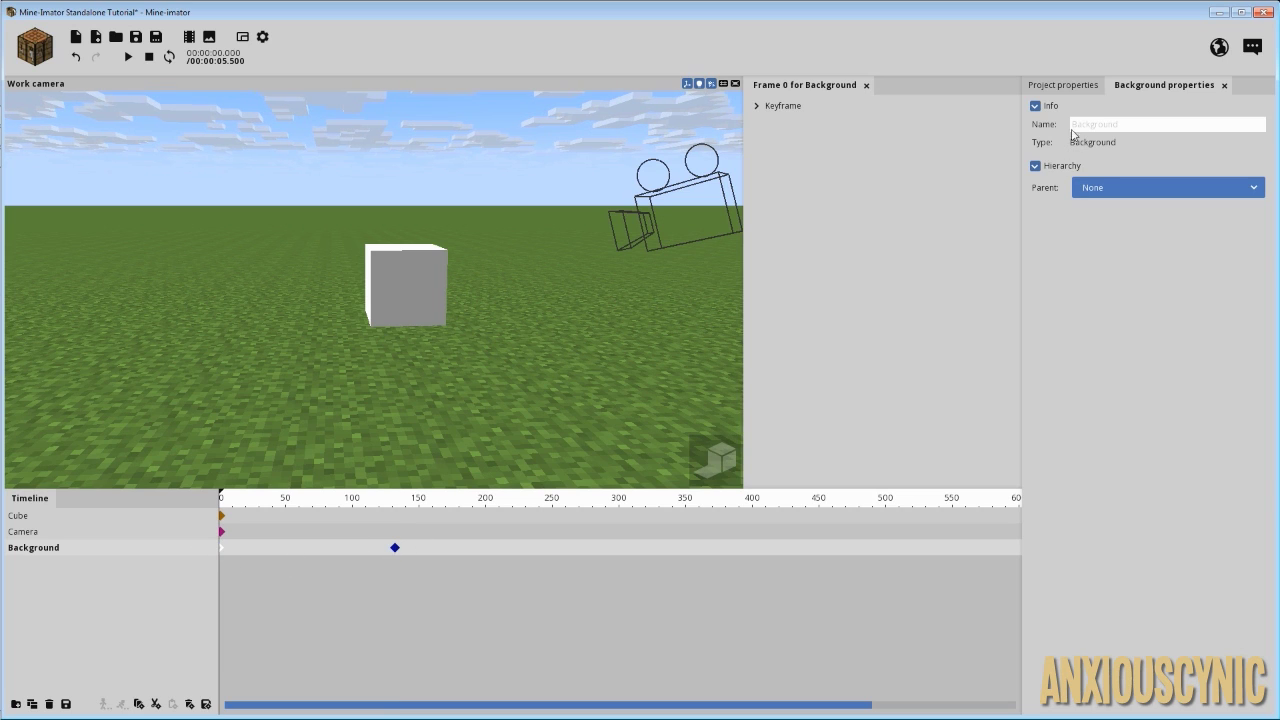
{"action": "left_click", "coordinate": [1070, 86]}
{"action": "left_click", "coordinate": [1059, 140]}
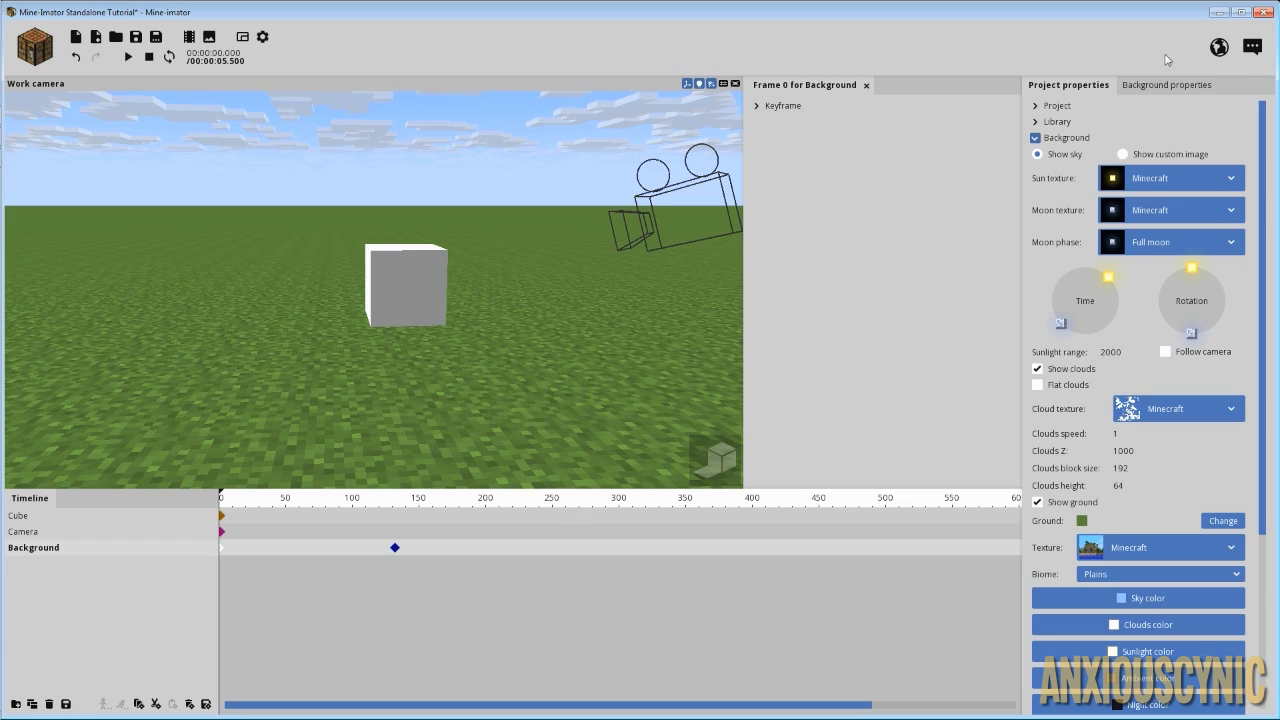
{"action": "left_click", "coordinate": [1157, 90]}
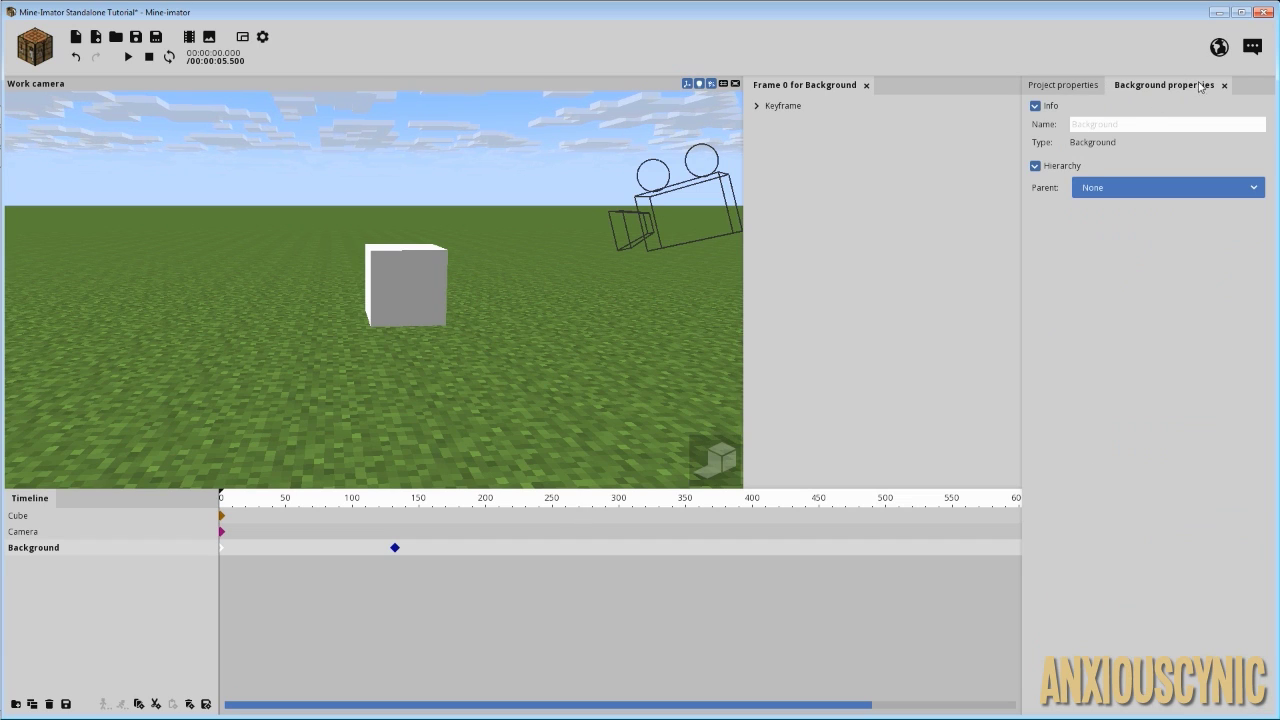
{"action": "left_click", "coordinate": [1140, 190]}
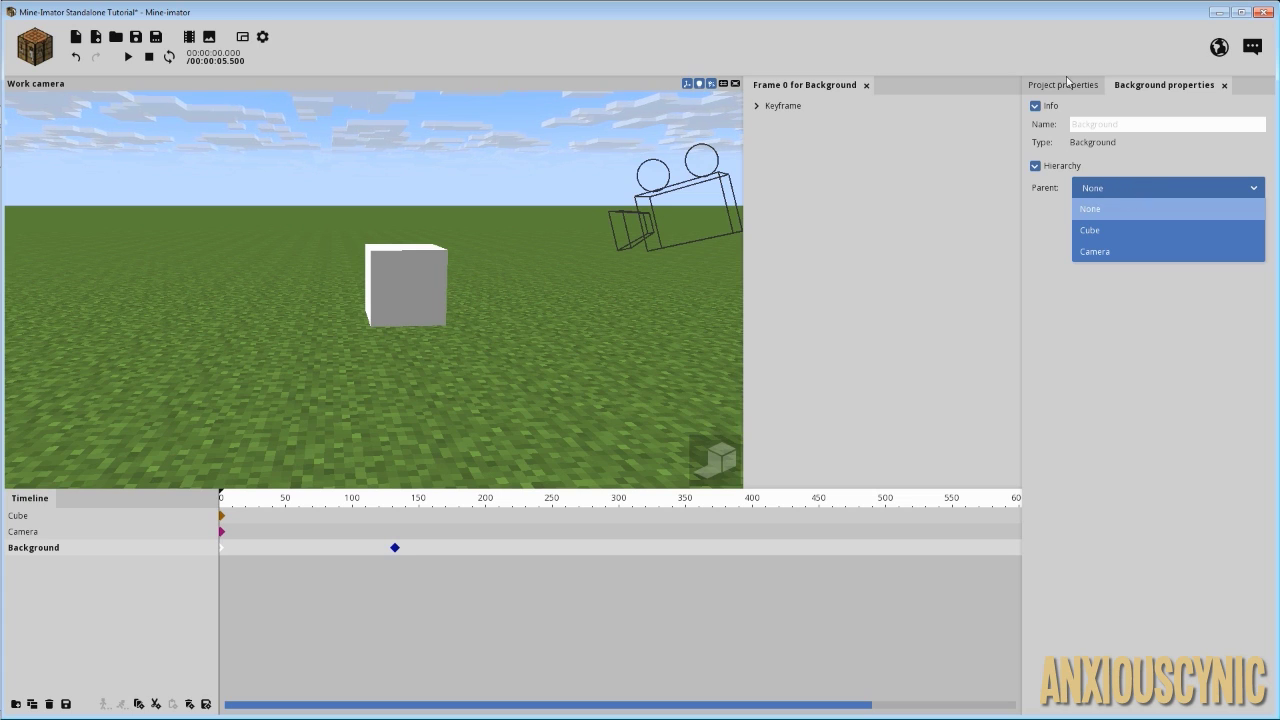
{"action": "left_click", "coordinate": [1110, 94]}
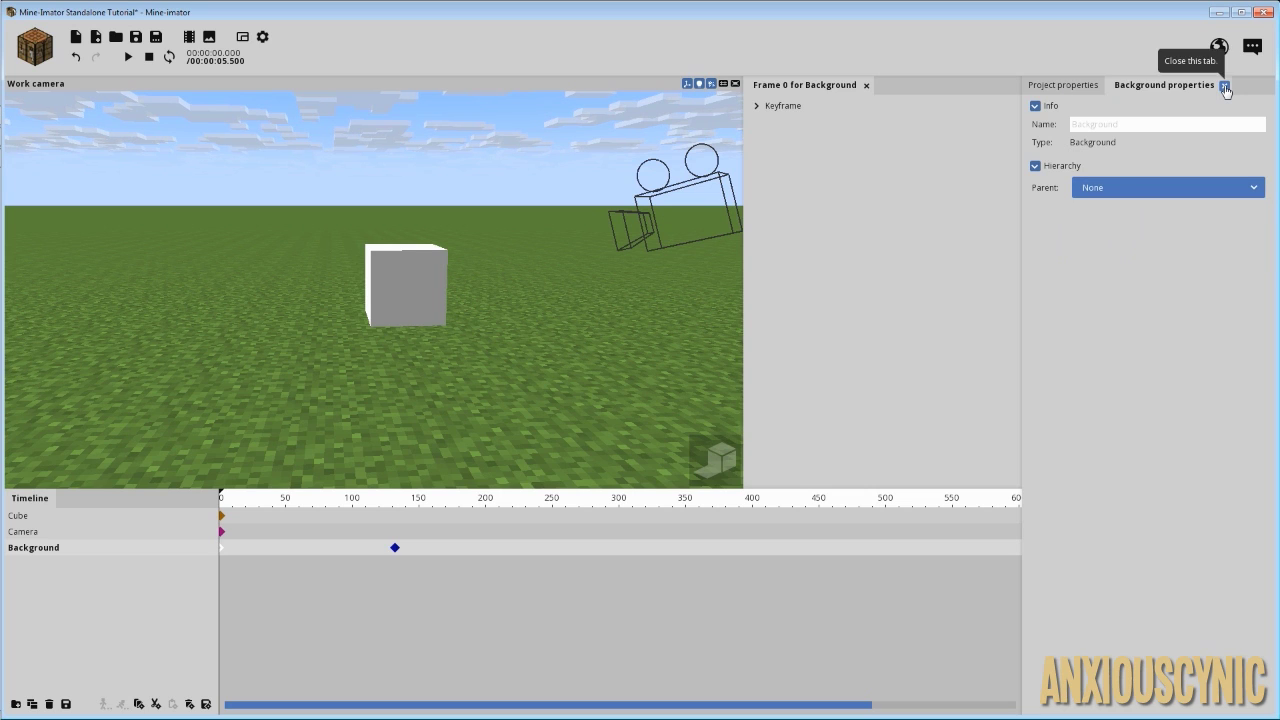
{"action": "left_click", "coordinate": [1225, 85]}
{"action": "left_click", "coordinate": [1066, 138]}
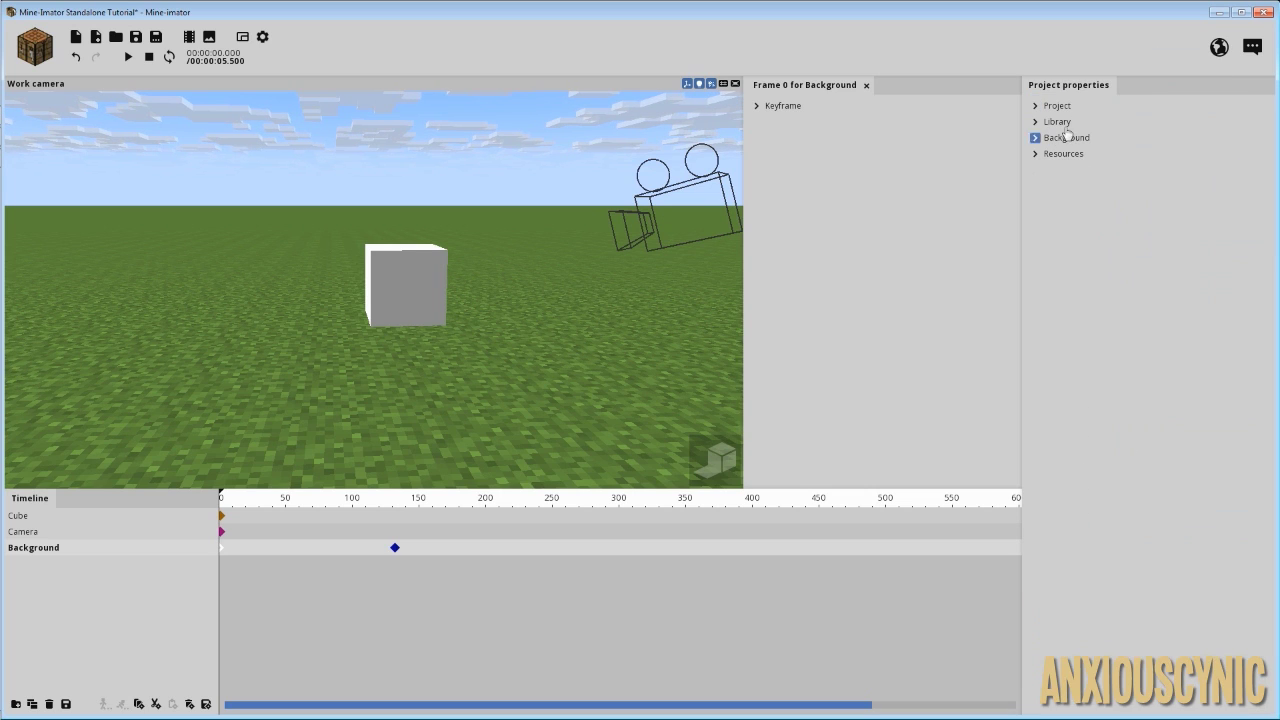
{"action": "left_click", "coordinate": [1062, 136]}
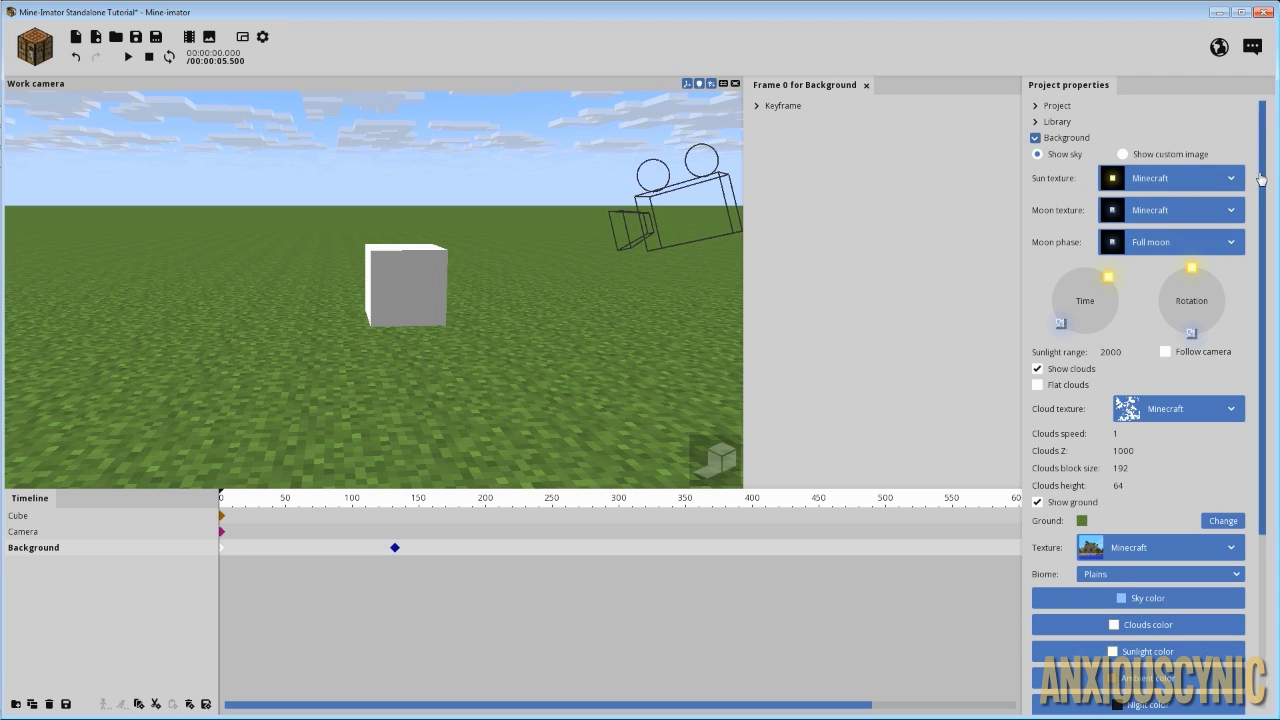
Adjust the background's time and sky rotation at frame 0 so a low sun stands behind the cube.
{"action": "scroll", "coordinate": [1092, 182], "scroll_direction": "down", "scroll_amount": 1}
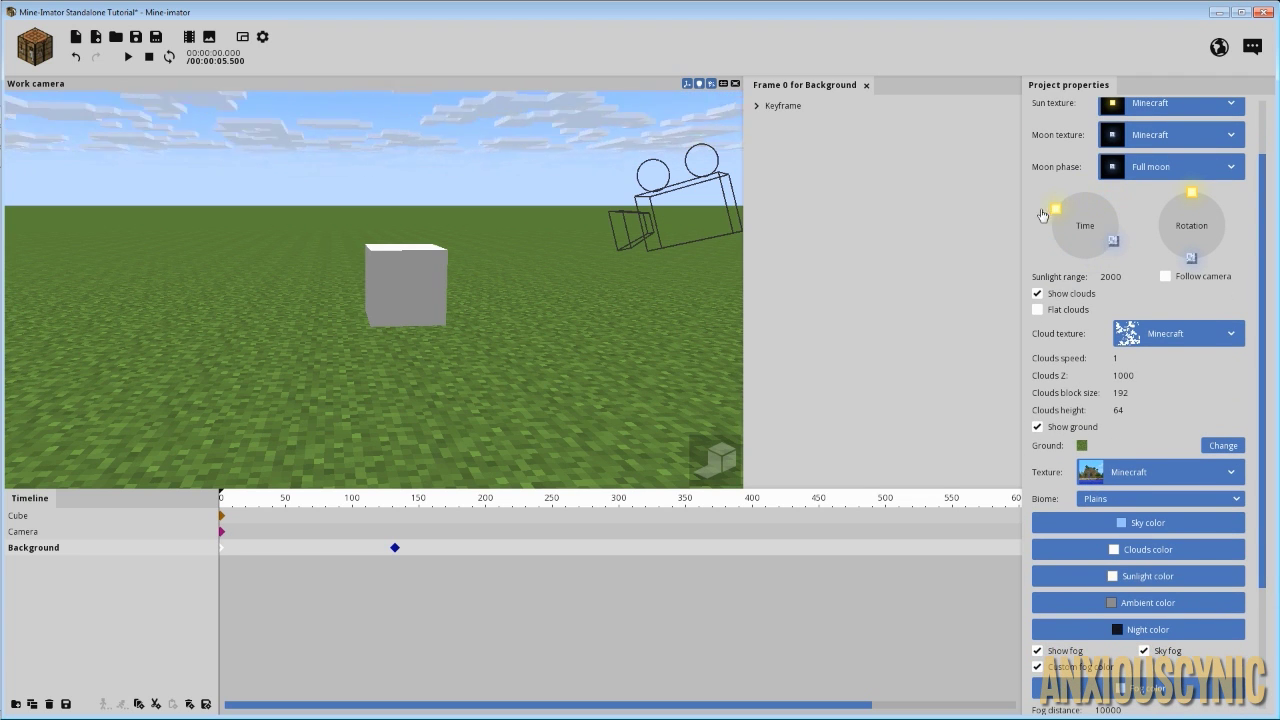
{"action": "left_click_drag", "start_coordinate": [1106, 205], "coordinate": [1031, 229]}
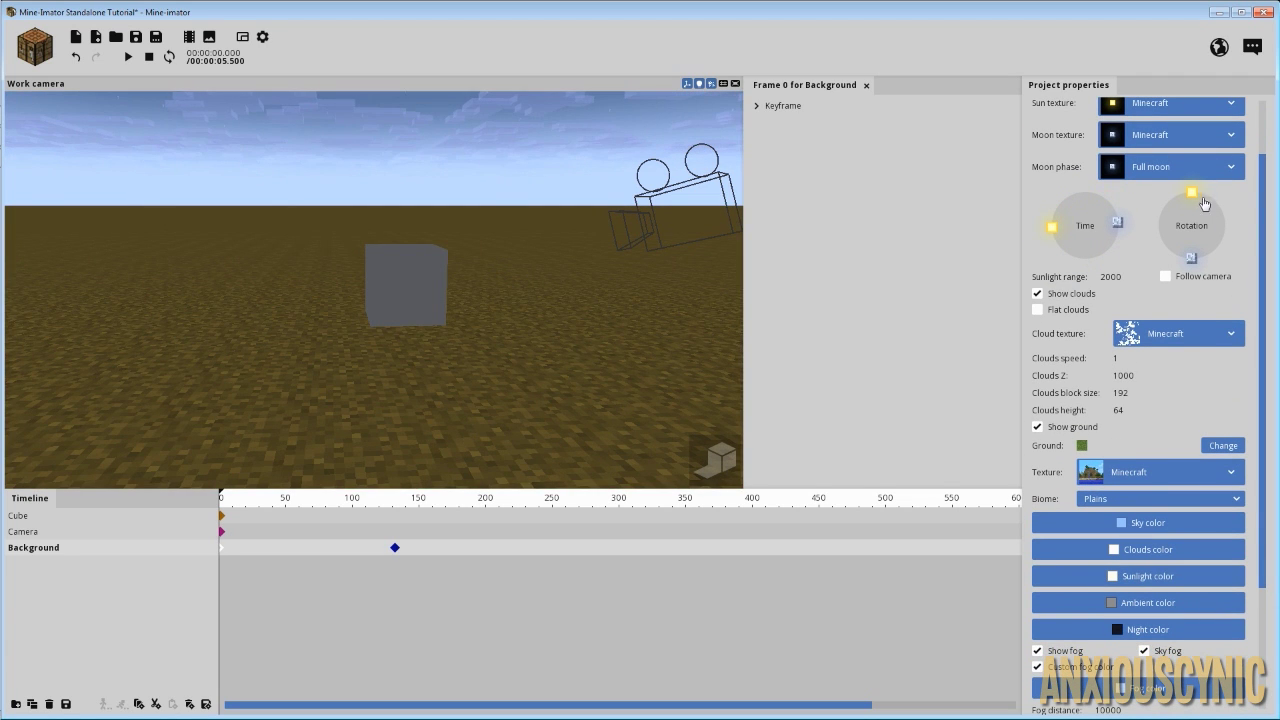
{"action": "left_click_drag", "start_coordinate": [1193, 194], "coordinate": [1160, 209]}
{"action": "left_click_drag", "start_coordinate": [1060, 232], "coordinate": [1060, 227]}
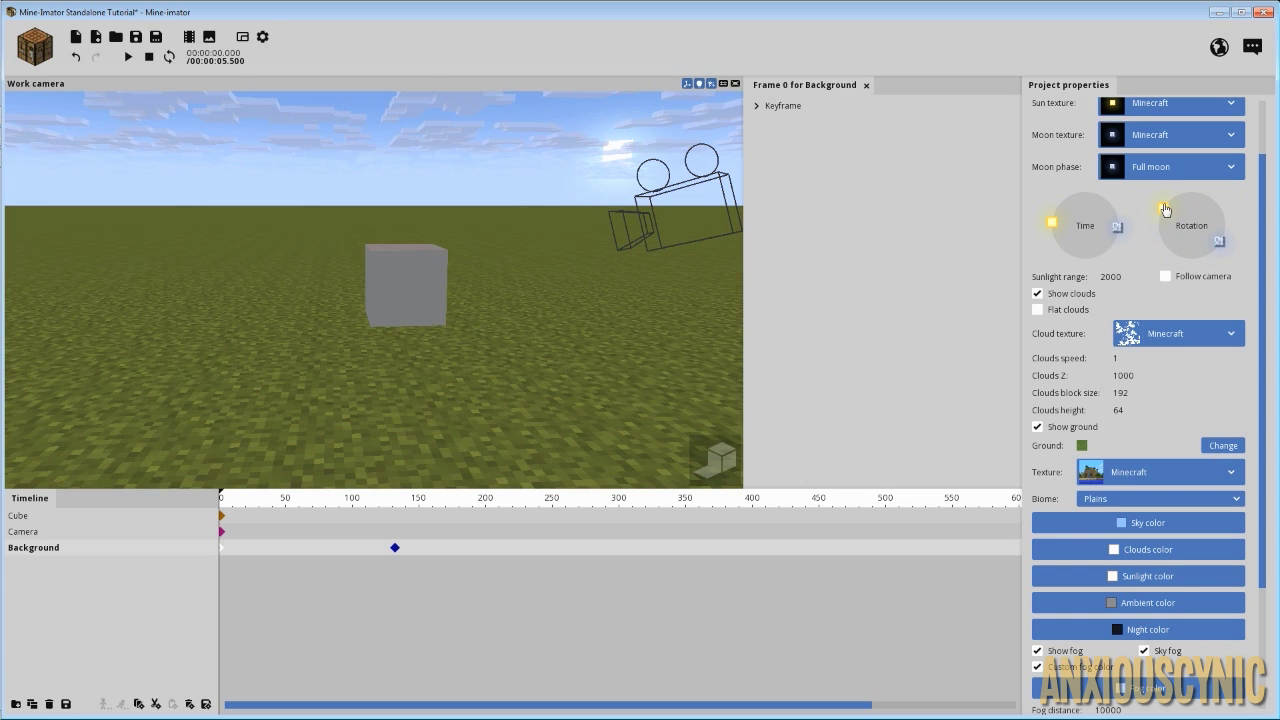
{"action": "left_click_drag", "start_coordinate": [1163, 211], "coordinate": [1157, 226]}
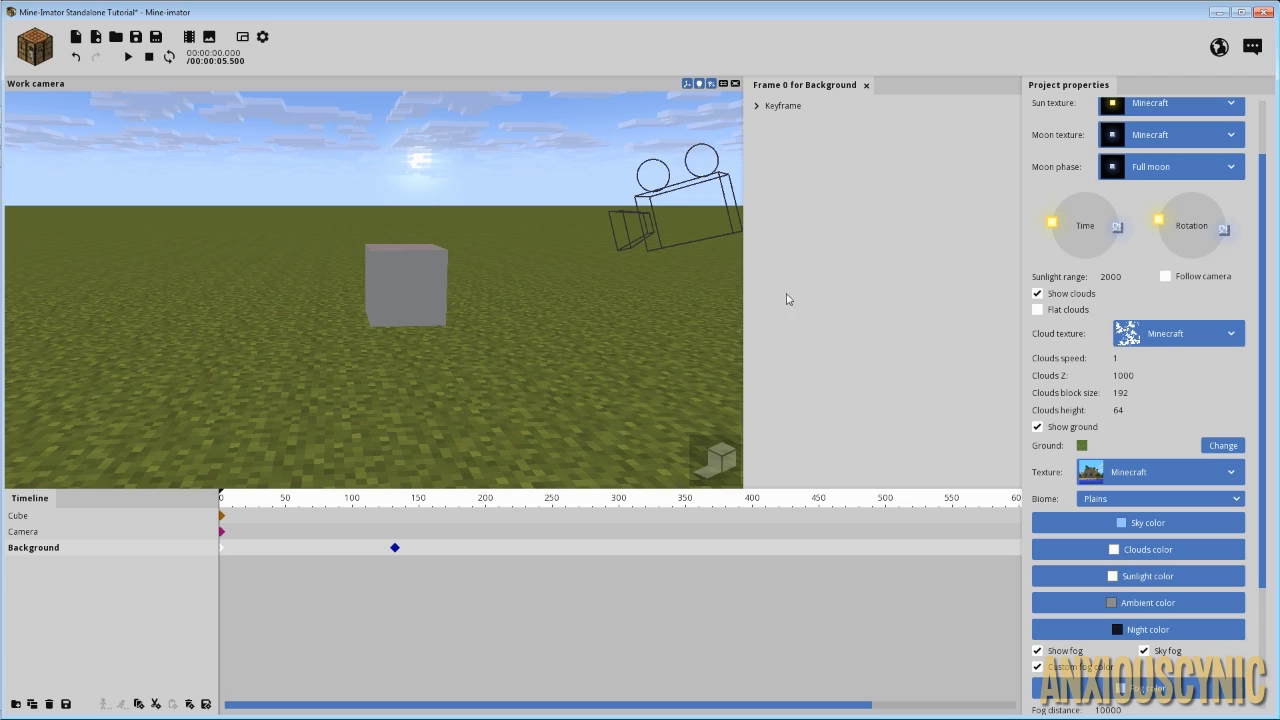
Rewind to the start and play the animation to preview the background change between its keyframes.
{"action": "left_click", "coordinate": [395, 549]}
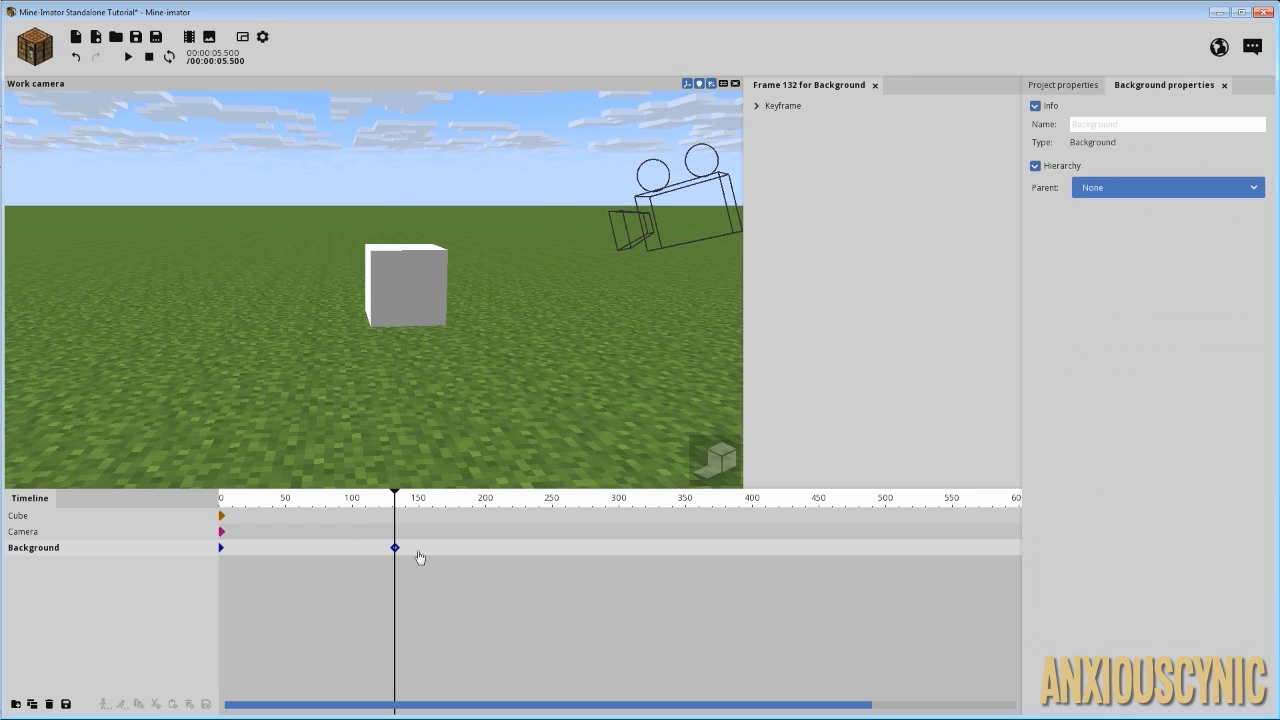
{"action": "left_click_drag", "start_coordinate": [398, 506], "coordinate": [223, 503]}
{"action": "key", "text": "space"}
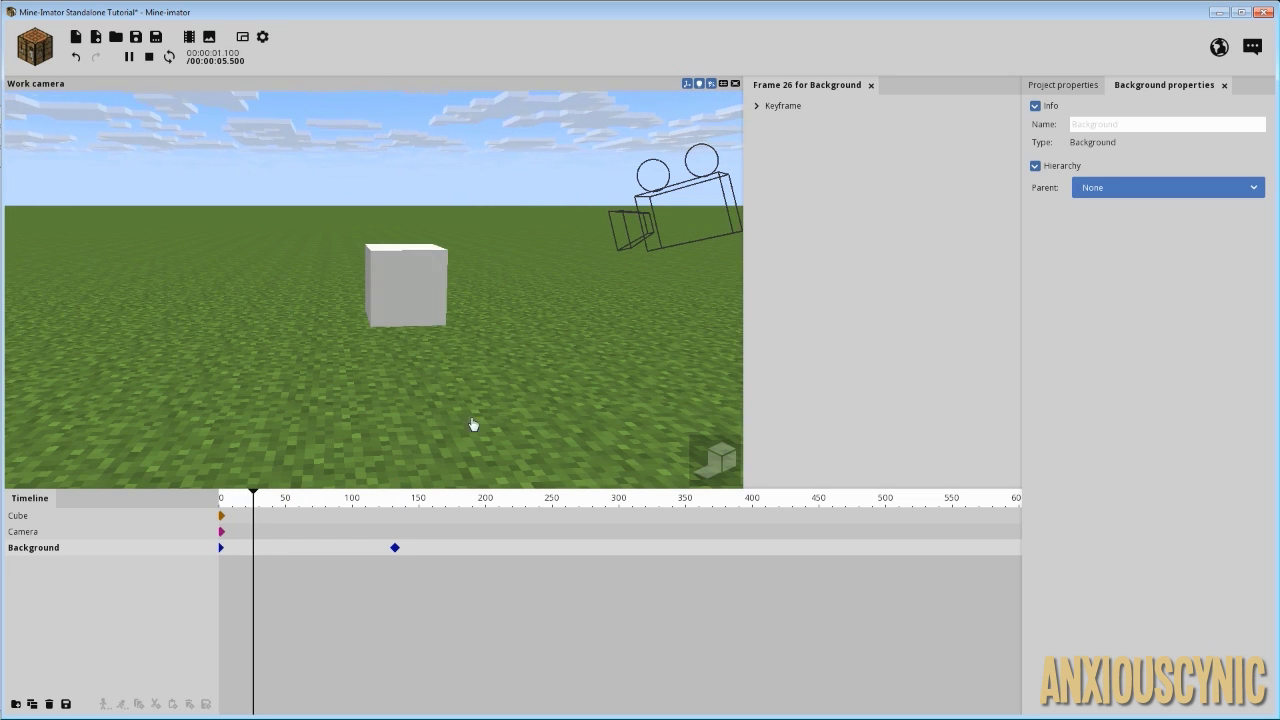
At the frame 132 keyframe, set the background's time to just after sunset and turn the sky rotation to the opposite side.
{"action": "left_click", "coordinate": [395, 548]}
{"action": "left_click", "coordinate": [1087, 86]}
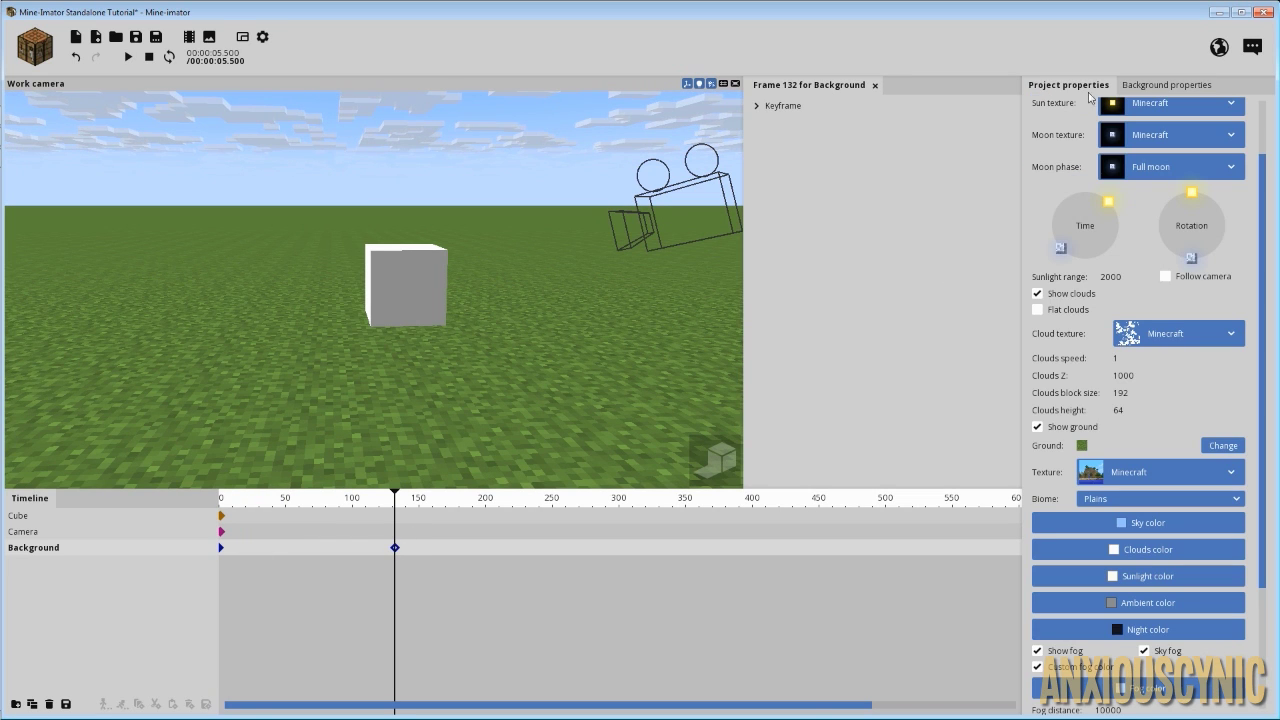
{"action": "left_click_drag", "start_coordinate": [1110, 210], "coordinate": [1118, 226]}
{"action": "mouse_move", "coordinate": [1191, 192]}
{"action": "left_mouse_down"}
{"action": "mouse_move", "coordinate": [1167, 250]}
{"action": "mouse_move", "coordinate": [1165, 234]}
{"action": "mouse_move", "coordinate": [1117, 224]}
{"action": "mouse_move", "coordinate": [1166, 218]}
{"action": "mouse_move", "coordinate": [1210, 254]}
{"action": "mouse_move", "coordinate": [1224, 236]}
{"action": "left_mouse_up"}
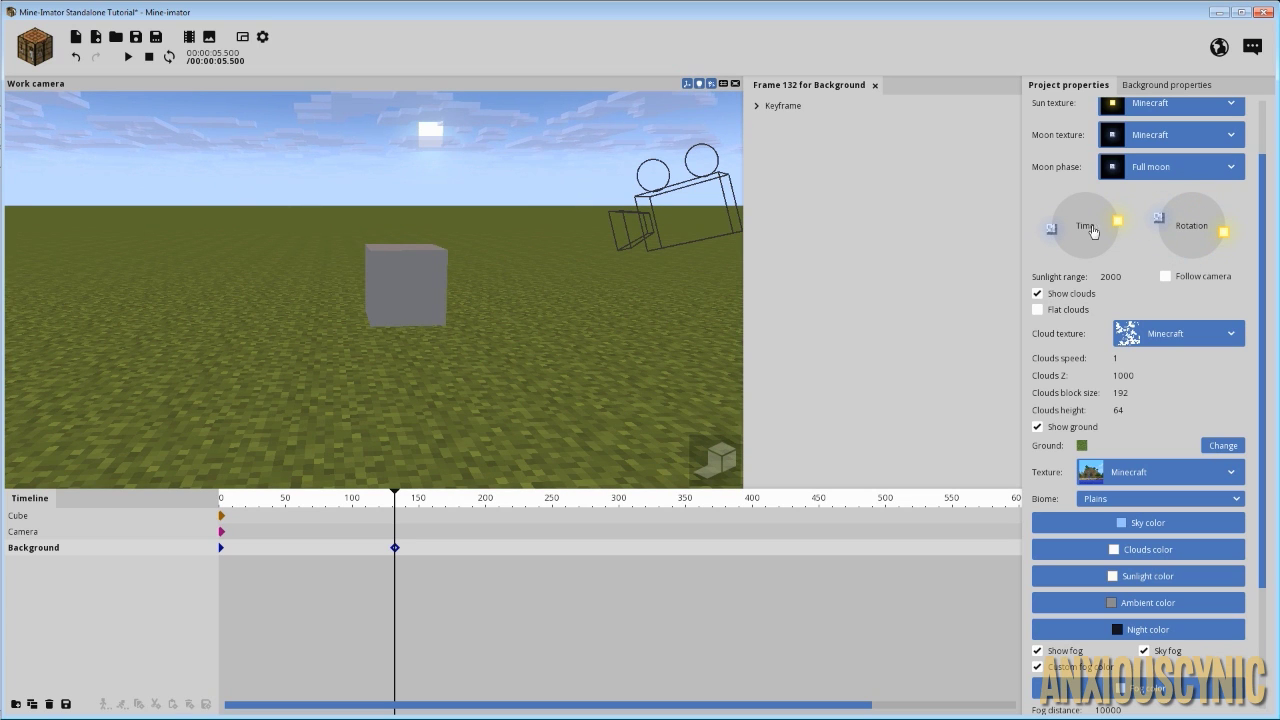
{"action": "mouse_move", "coordinate": [1118, 228]}
{"action": "left_mouse_down"}
{"action": "mouse_move", "coordinate": [1128, 222]}
{"action": "mouse_move", "coordinate": [1137, 245]}
{"action": "left_mouse_up"}
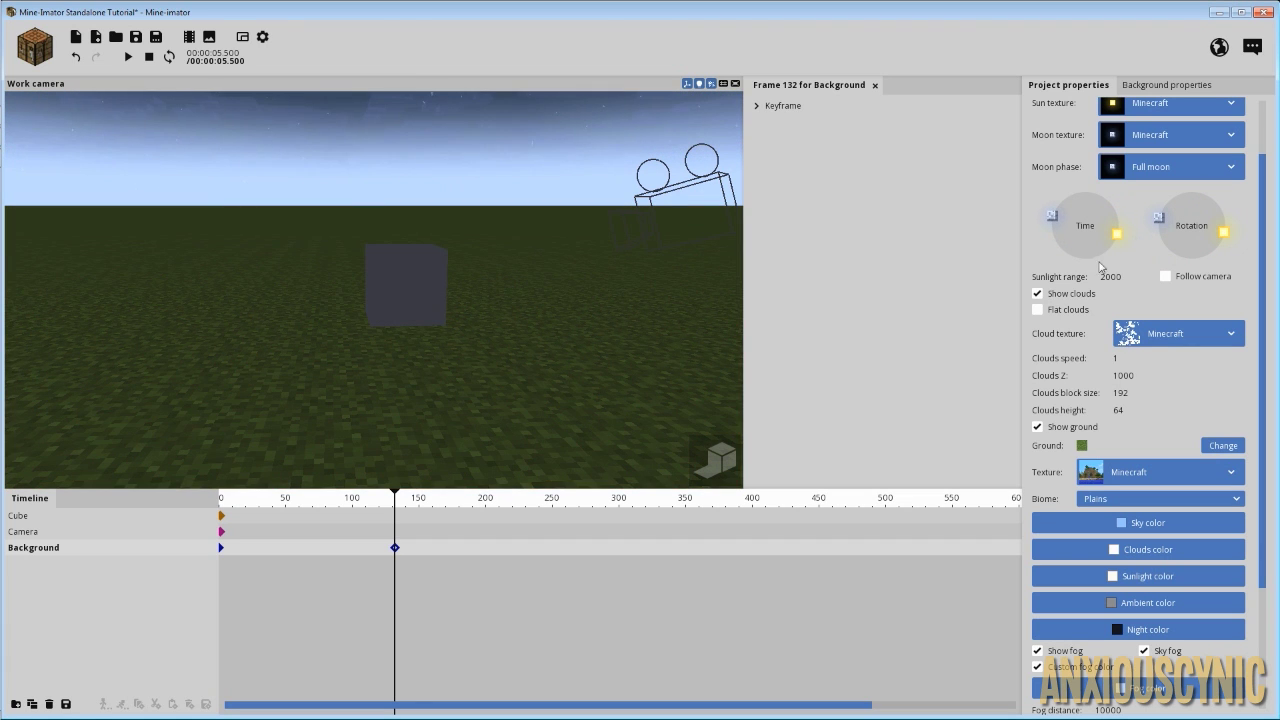
Play and scrub the animation from frame 0 to check the transition from daylight to night.
{"action": "left_click_drag", "start_coordinate": [394, 497], "coordinate": [205, 505]}
{"action": "key", "text": "space"}
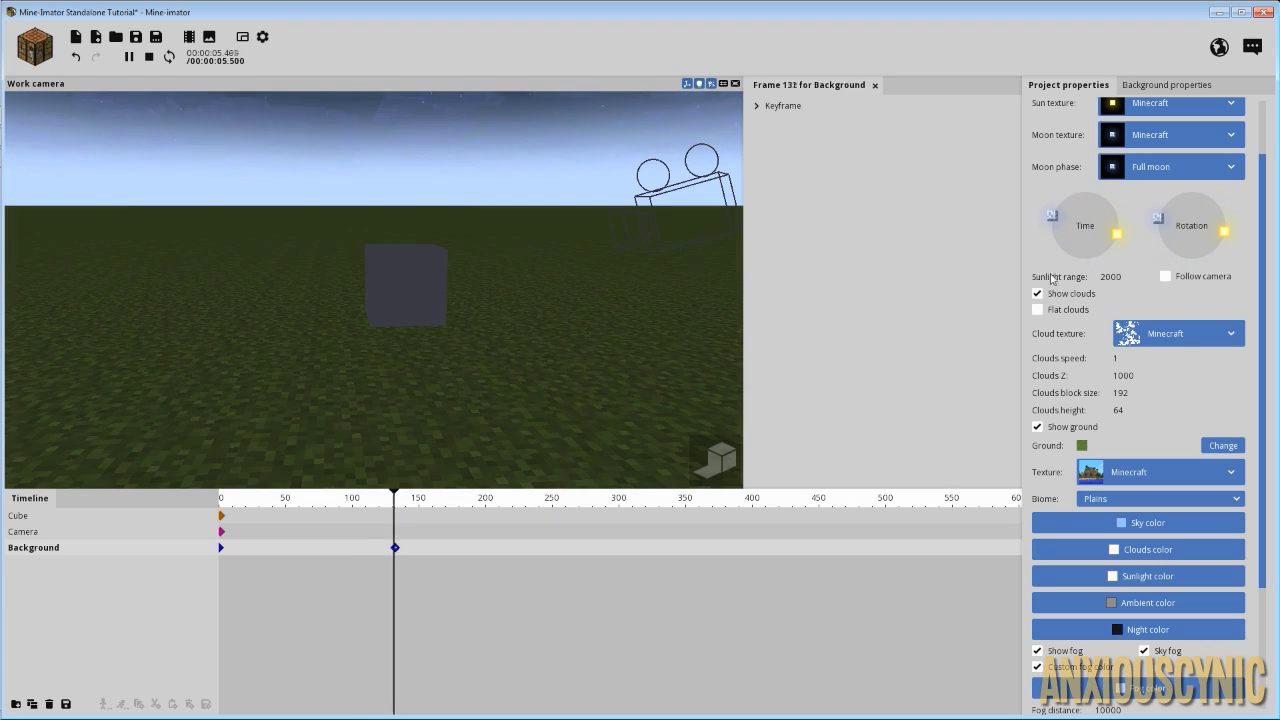
{"action": "left_click_drag", "start_coordinate": [350, 498], "coordinate": [218, 540]}
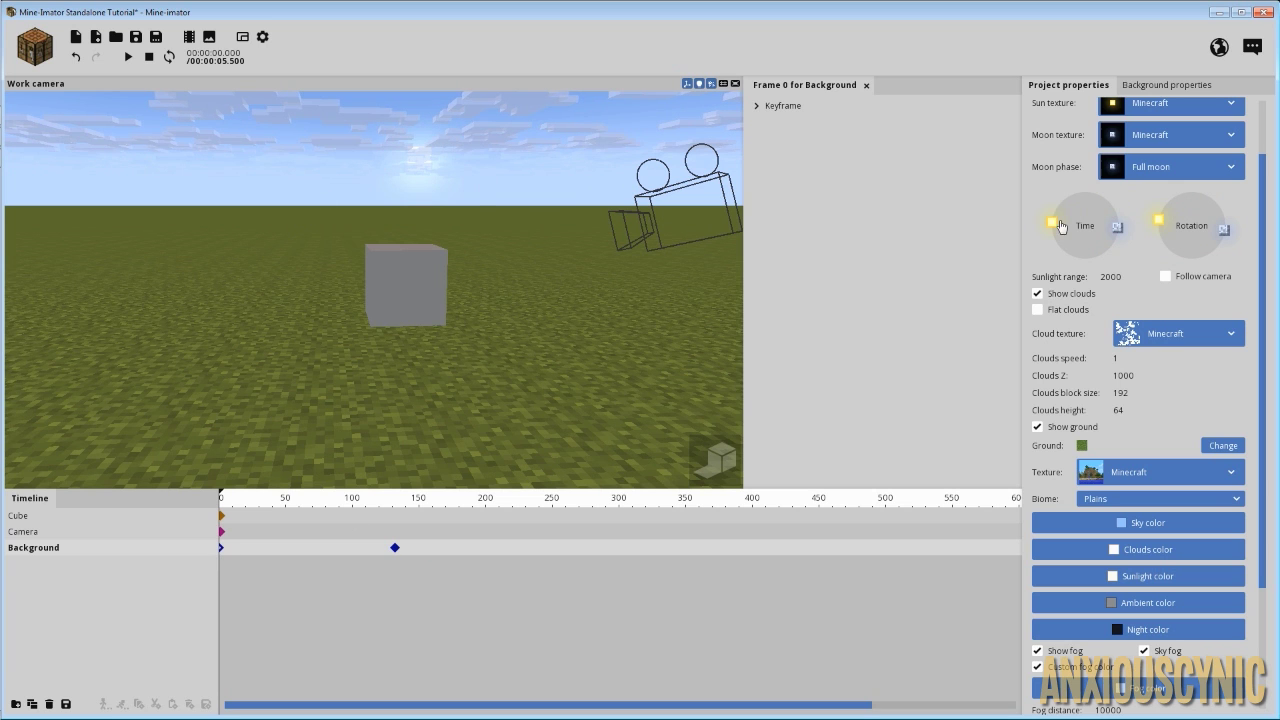
{"action": "left_click_drag", "start_coordinate": [285, 503], "coordinate": [218, 516]}
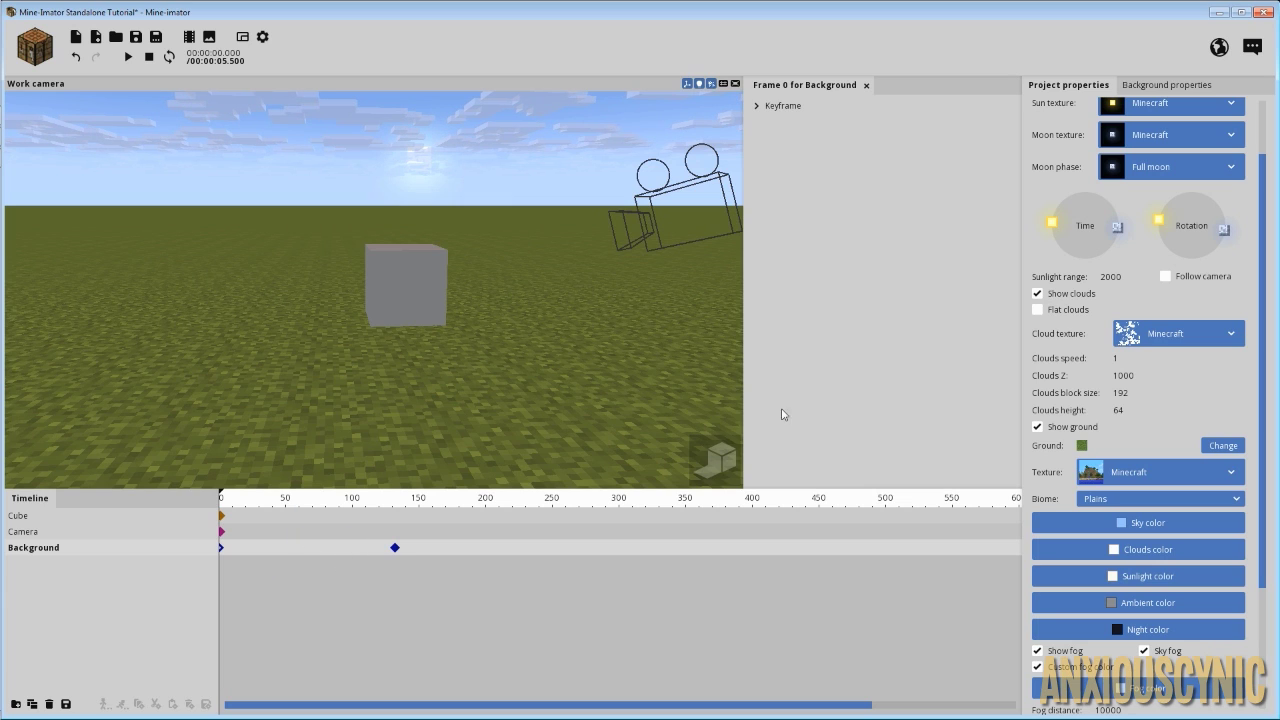
Set the transition of the Background's frame 0 keyframe to Instant.
{"action": "left_click", "coordinate": [790, 106]}
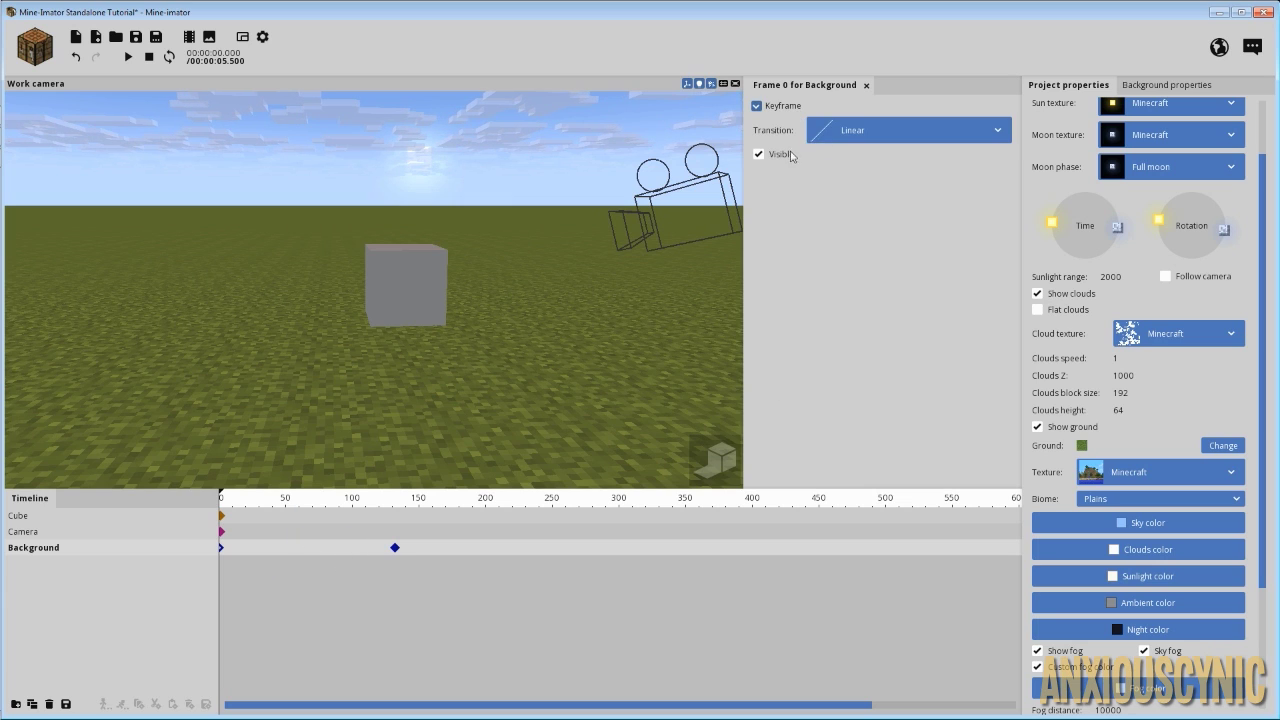
{"action": "left_click", "coordinate": [840, 130]}
{"action": "left_click", "coordinate": [869, 168]}
Move the Background's second keyframe to frame 50 and play the animation from the start.
{"action": "left_click_drag", "start_coordinate": [392, 553], "coordinate": [285, 549]}
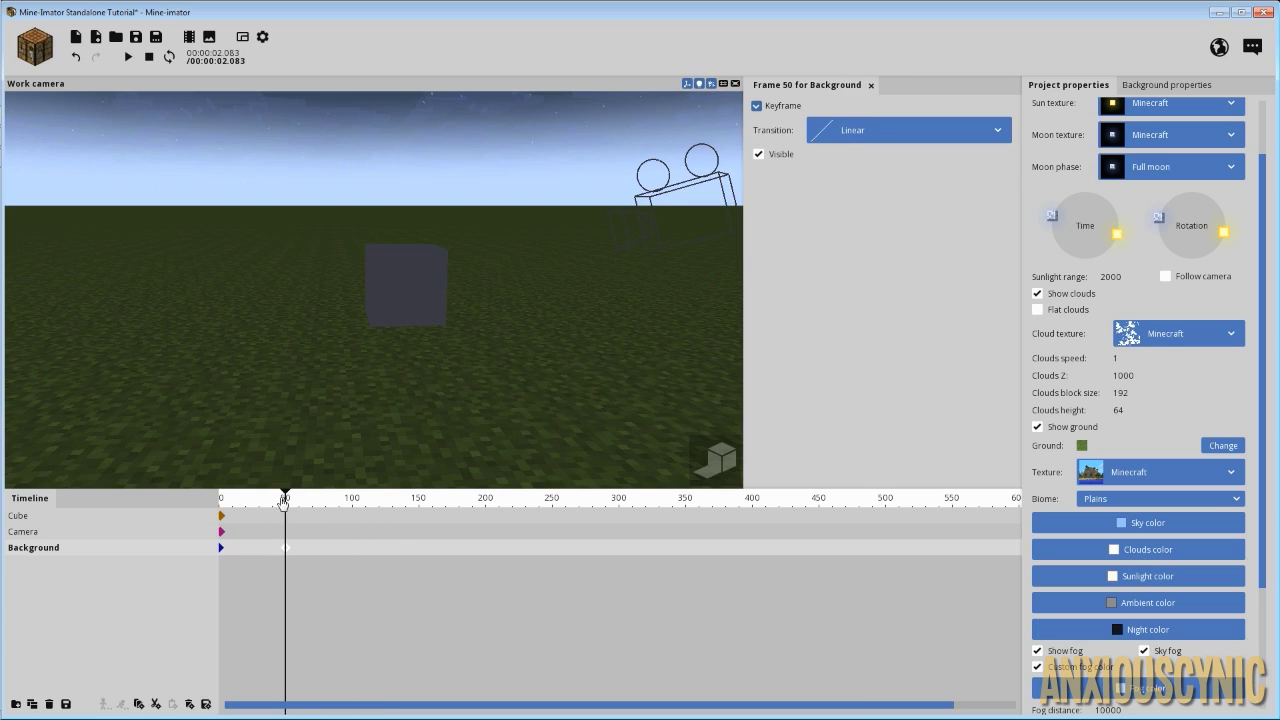
{"action": "left_click_drag", "start_coordinate": [277, 500], "coordinate": [222, 503]}
{"action": "key", "text": "space"}
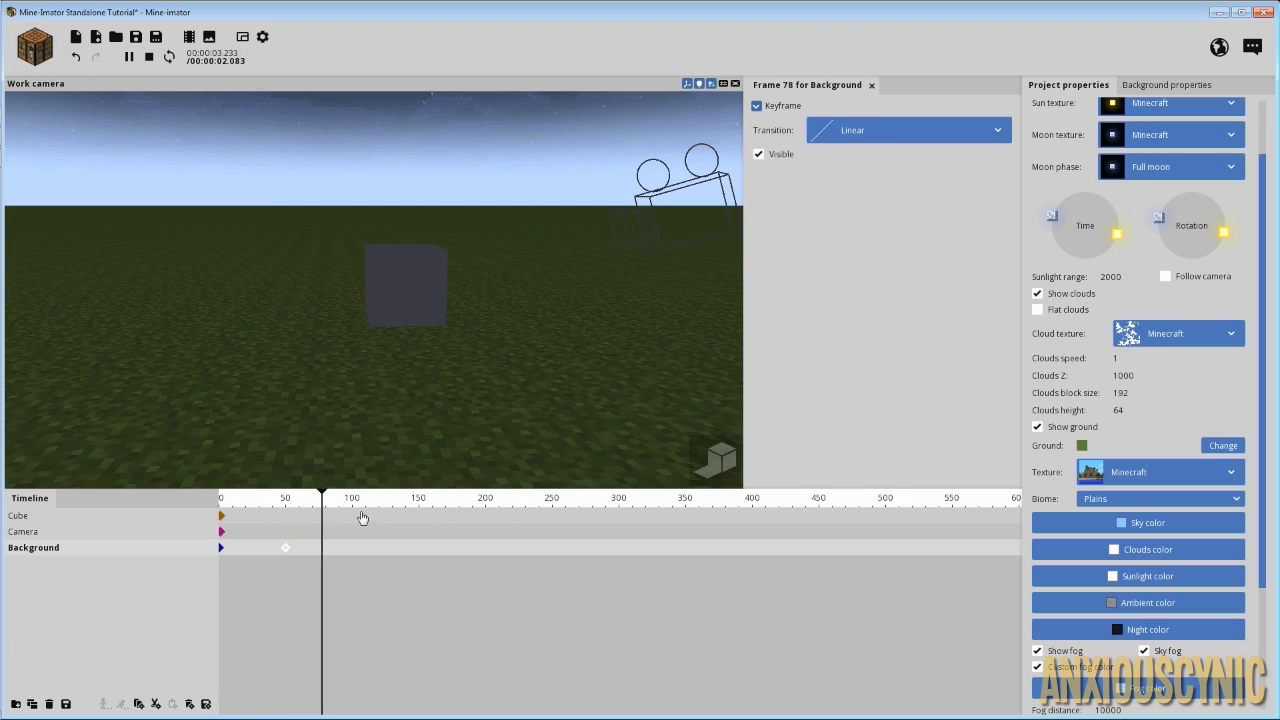
{"action": "key", "text": "space"}
Move the Background's second keyframe to frame 100 and scrub the timeline back to frame 0.
{"action": "left_click_drag", "start_coordinate": [288, 547], "coordinate": [351, 547]}
{"action": "left_click_drag", "start_coordinate": [335, 503], "coordinate": [221, 503]}
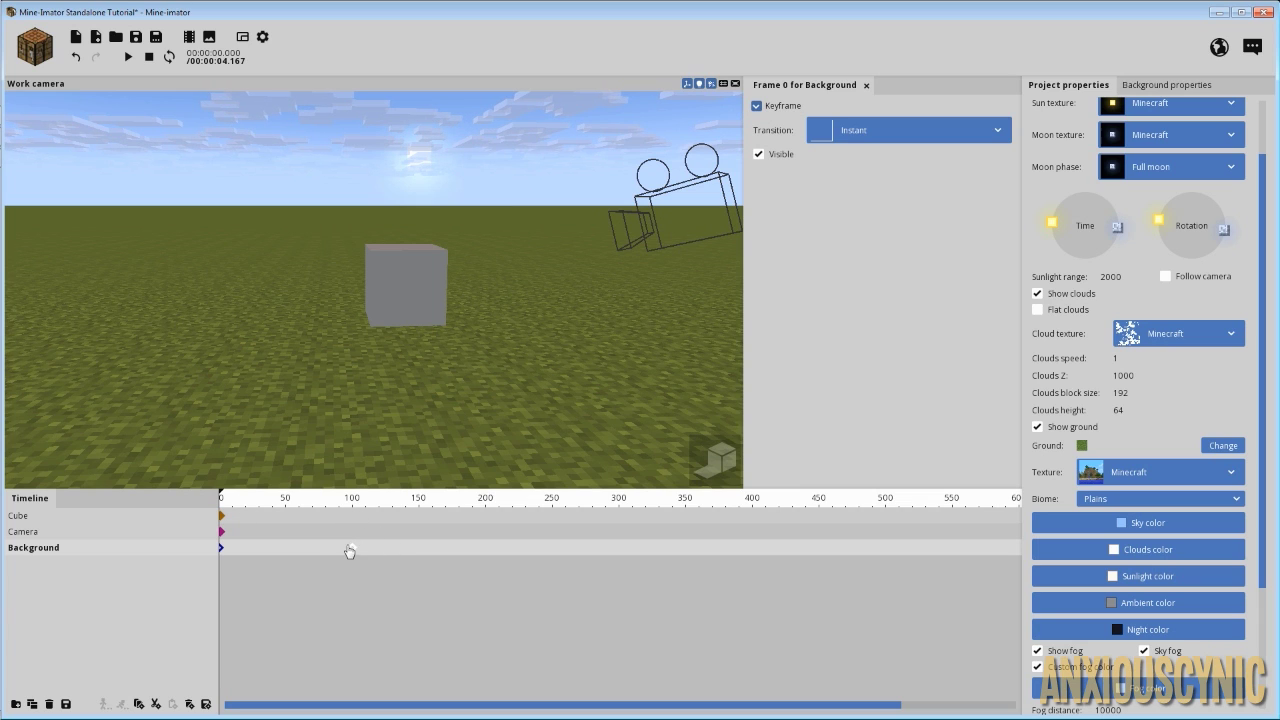
{"action": "left_click_drag", "start_coordinate": [307, 508], "coordinate": [200, 508]}
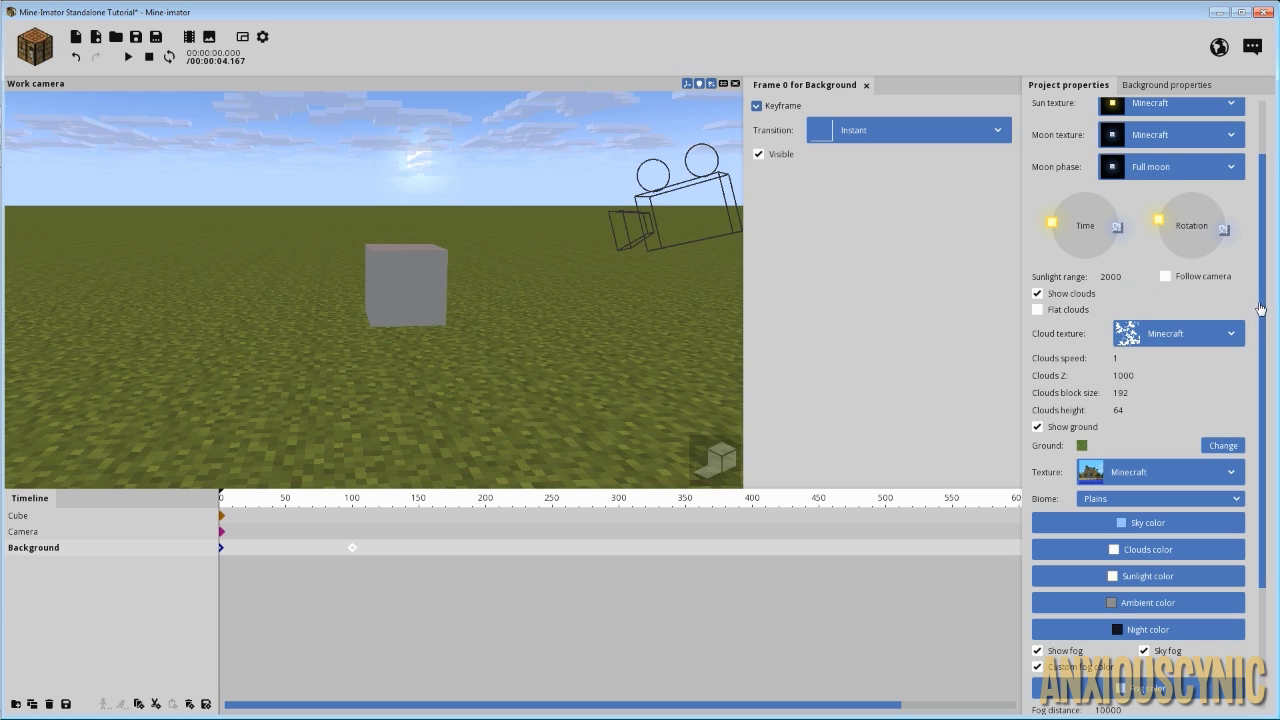
{"action": "left_click_drag", "start_coordinate": [1260, 315], "coordinate": [1277, 373]}
{"action": "scroll", "coordinate": [1270, 371], "scroll_direction": "up", "scroll_amount": 3}
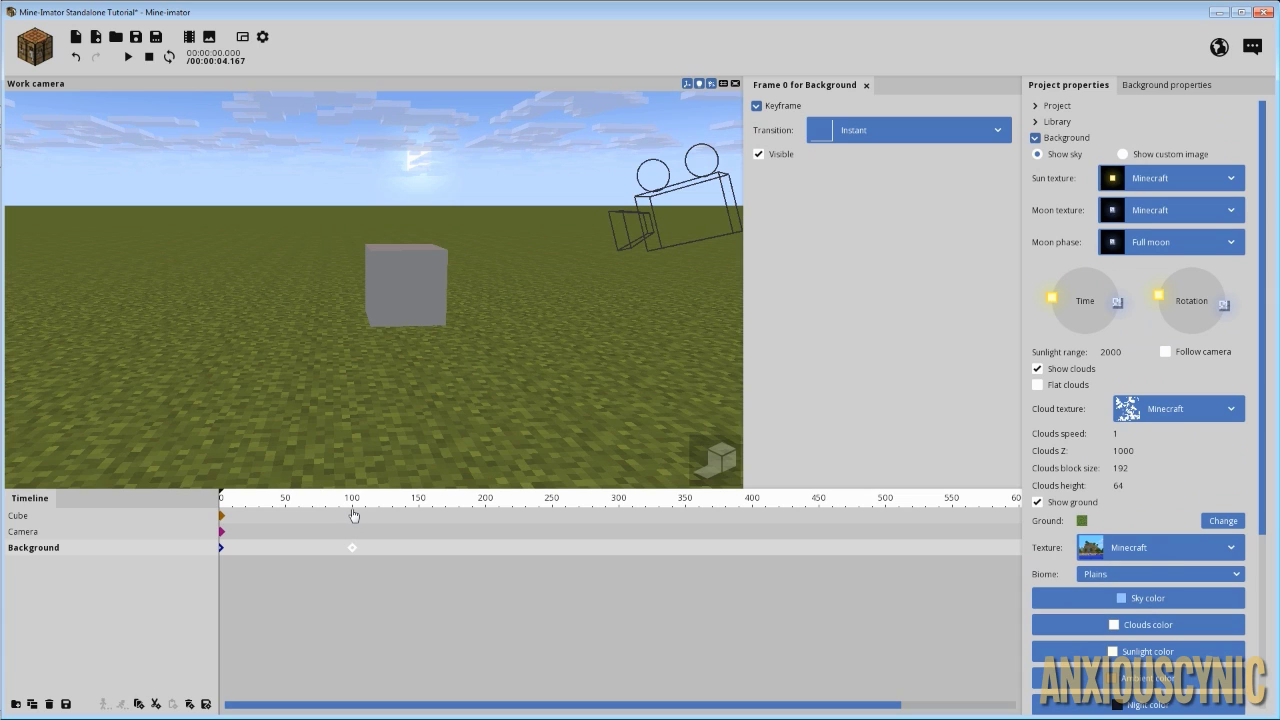
{"action": "left_click", "coordinate": [353, 515]}
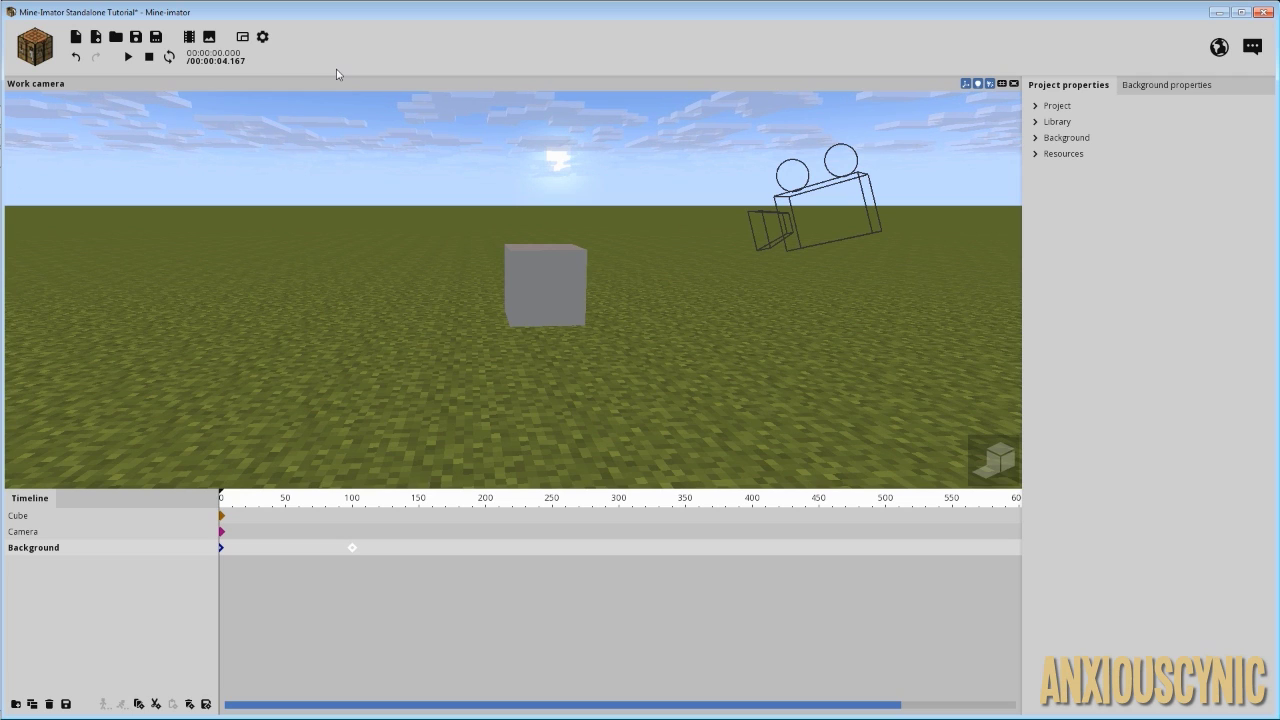
Open the program's render settings and turn on the watermark for exported movies and images.
{"action": "left_click", "coordinate": [266, 46]}
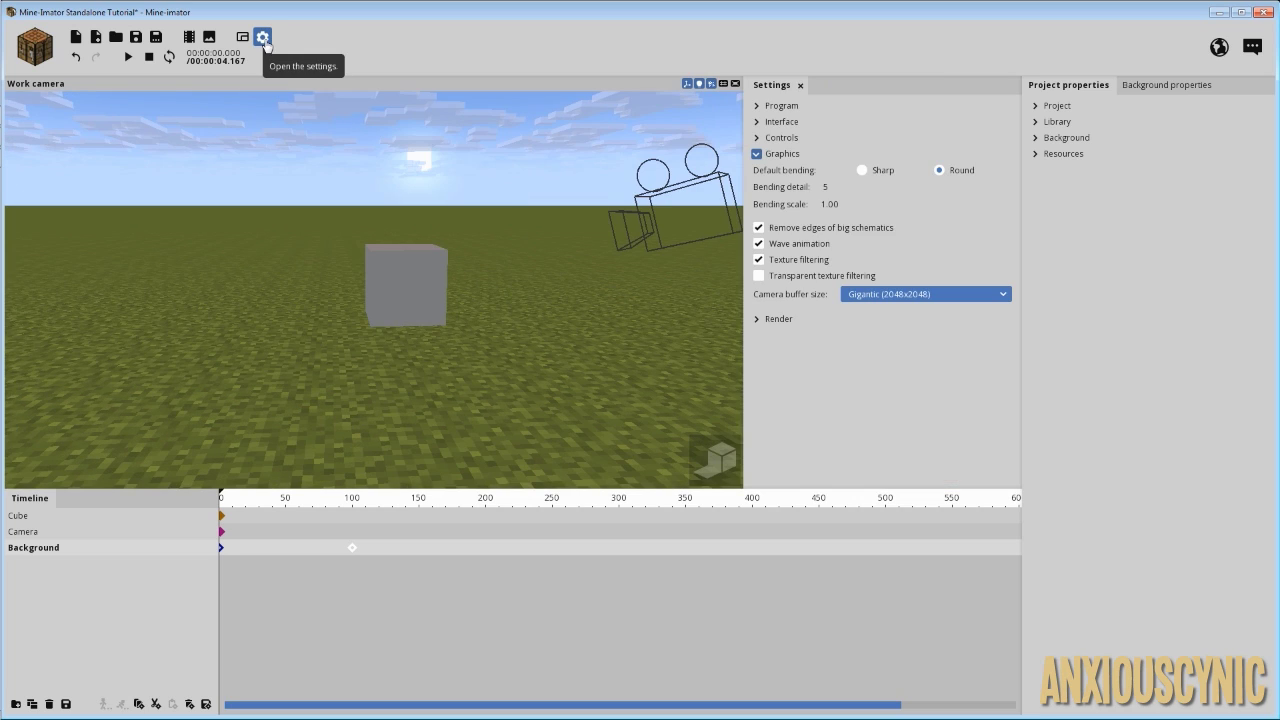
{"action": "left_click", "coordinate": [757, 153]}
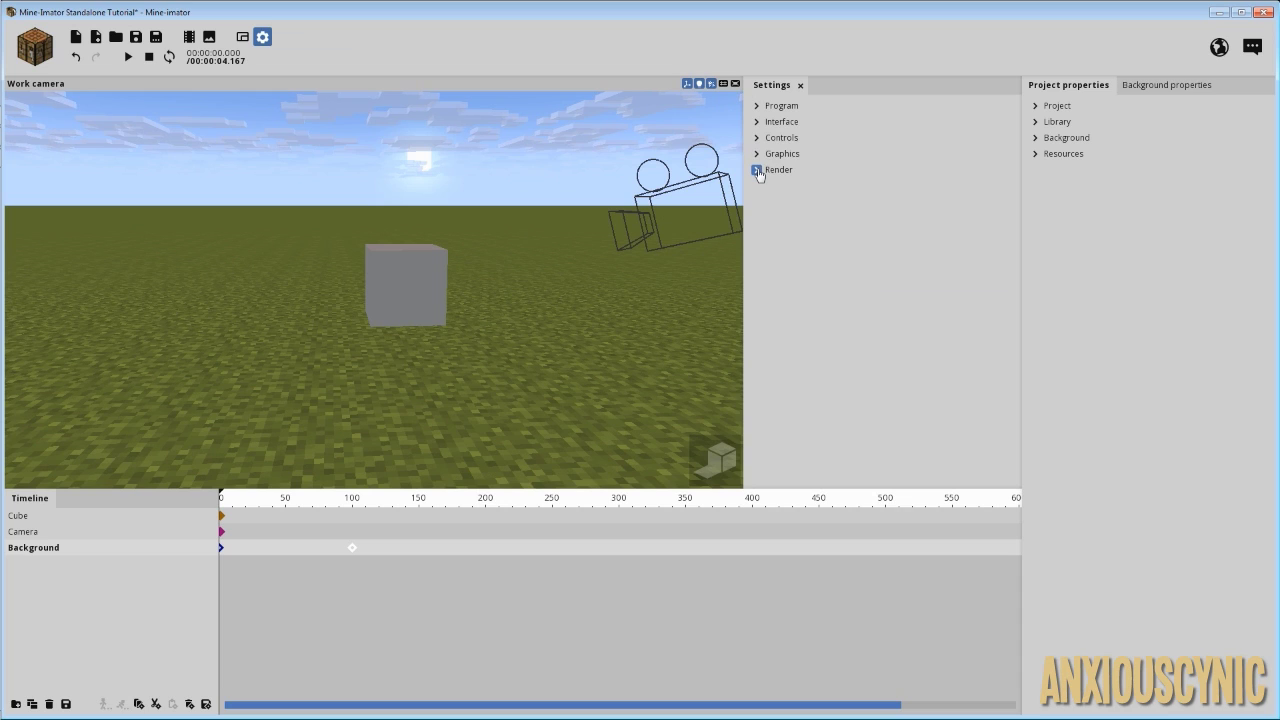
{"action": "left_click", "coordinate": [758, 170]}
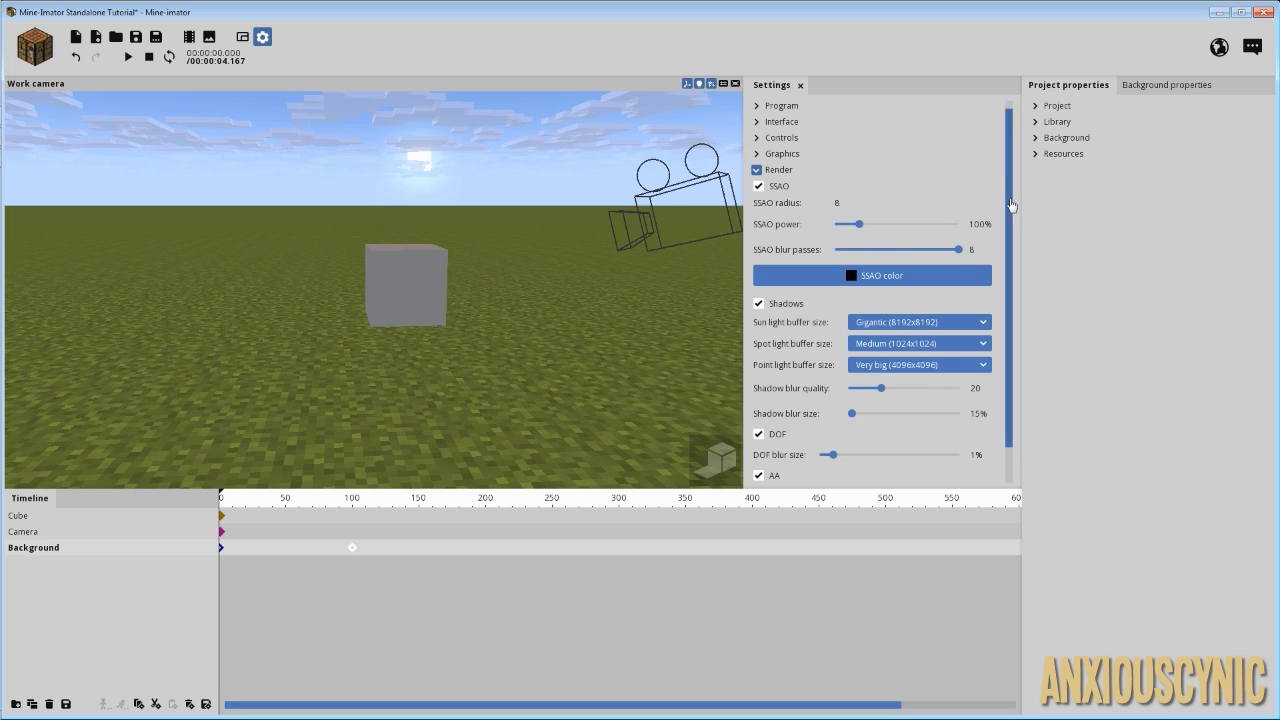
{"action": "scroll", "coordinate": [1012, 220], "scroll_direction": "down", "scroll_amount": 2}
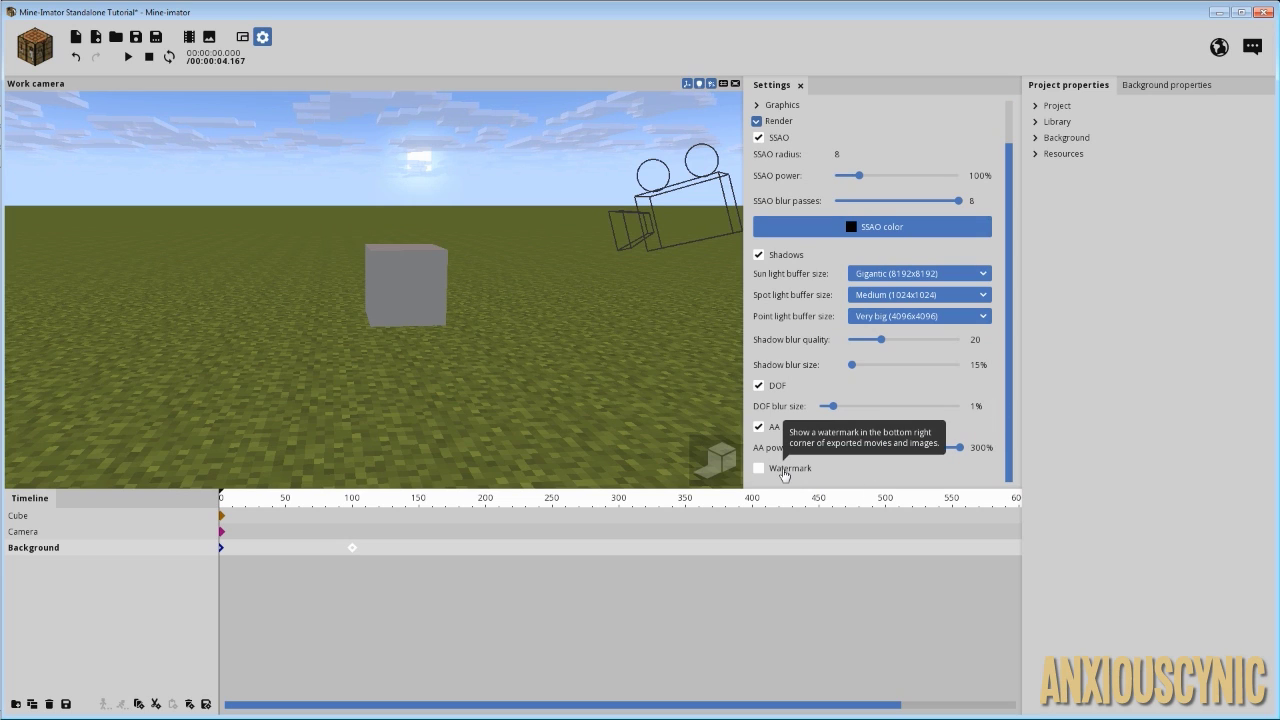
{"action": "left_click", "coordinate": [785, 470]}
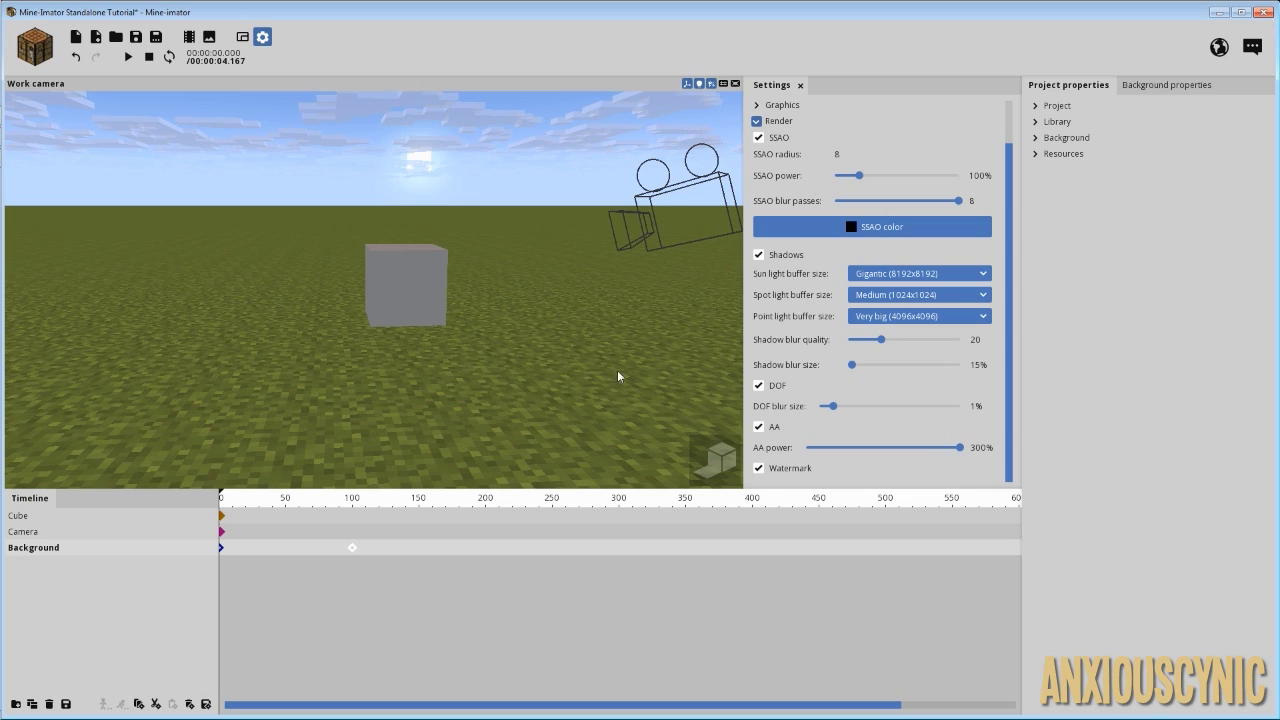
Turn off the watermark in the render settings.
{"action": "left_click", "coordinate": [789, 473]}
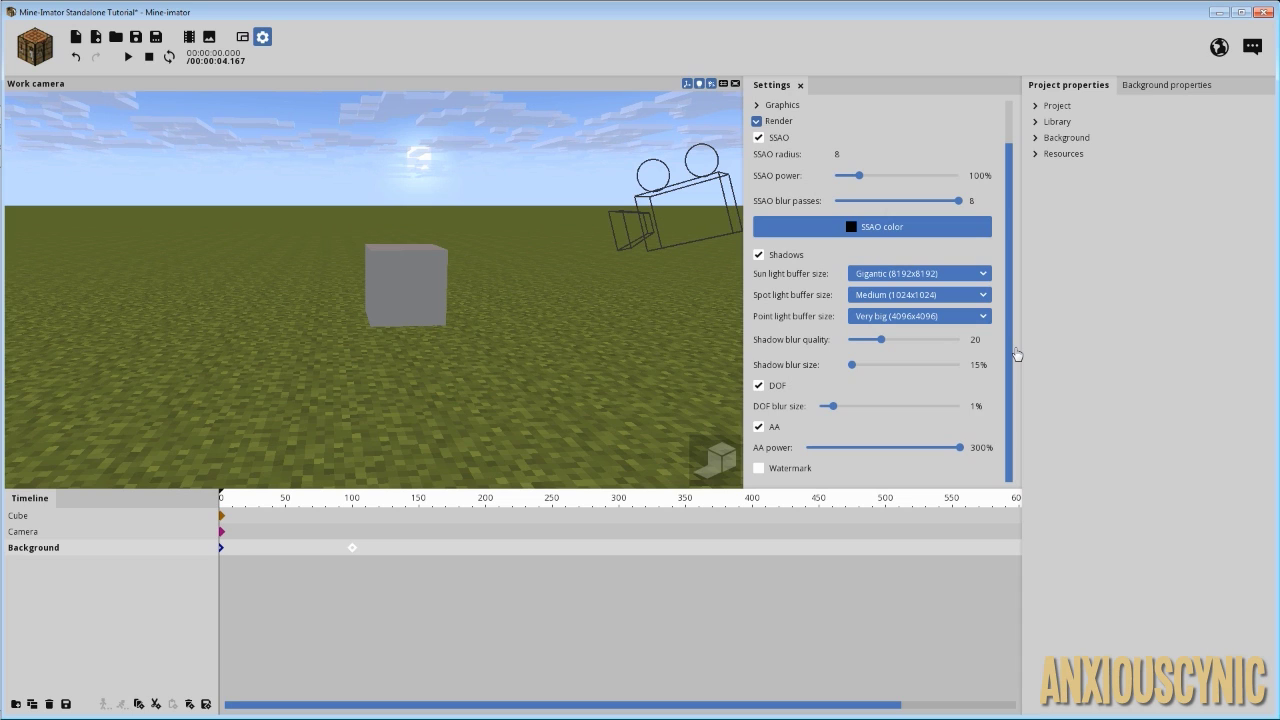
{"action": "scroll", "coordinate": [1009, 342], "scroll_direction": "up", "scroll_amount": 1}
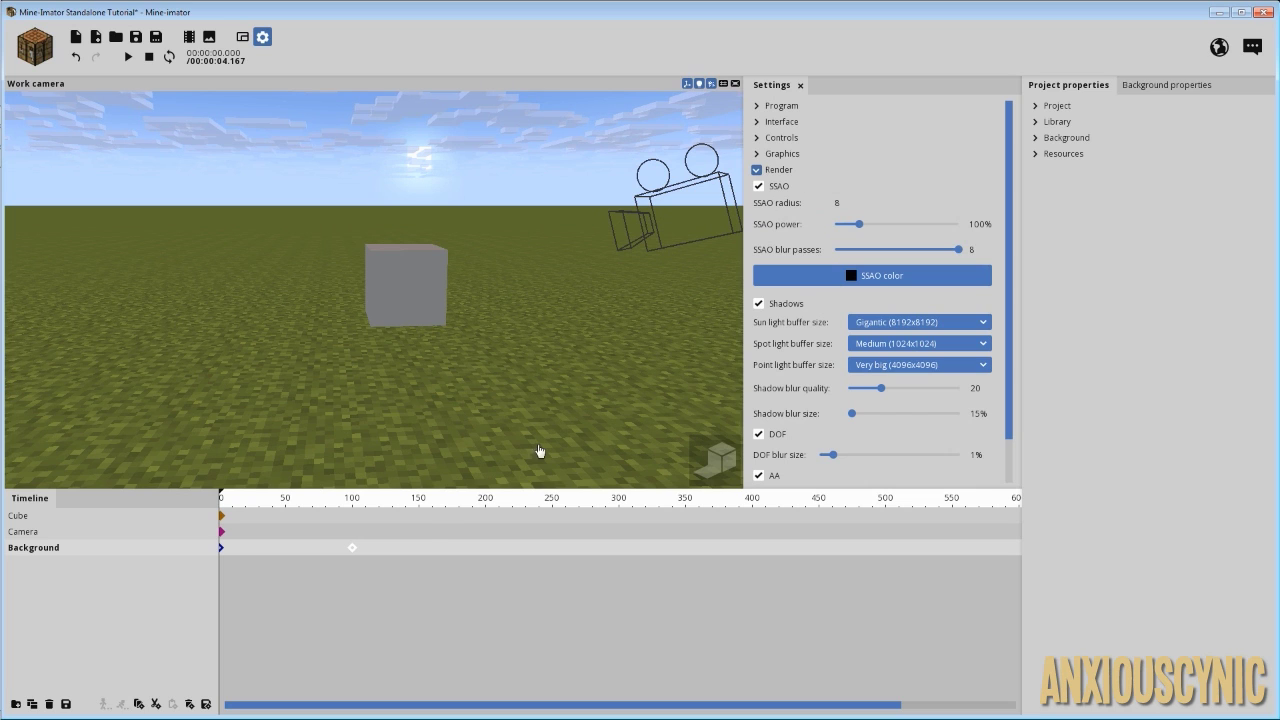
Show the active camera in a second view, enlarge that view and switch it to rendered mode.
{"action": "left_click", "coordinate": [242, 37]}
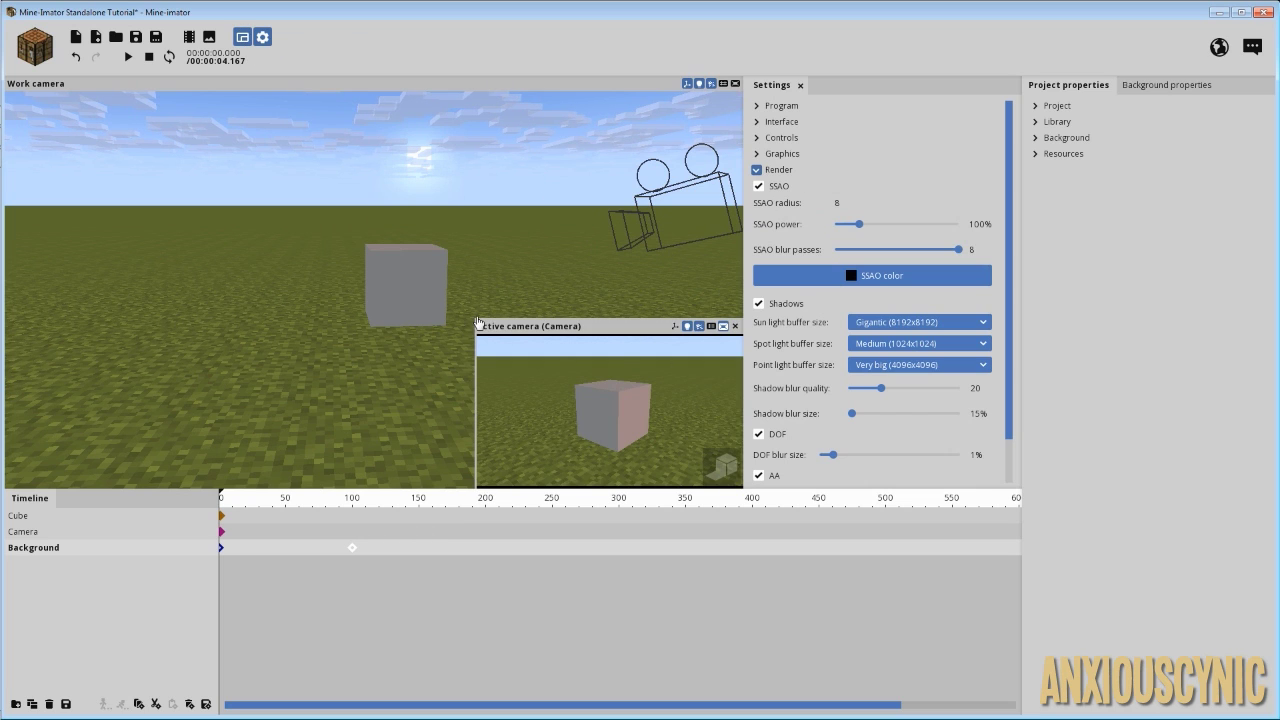
{"action": "left_click_drag", "start_coordinate": [472, 318], "coordinate": [289, 188]}
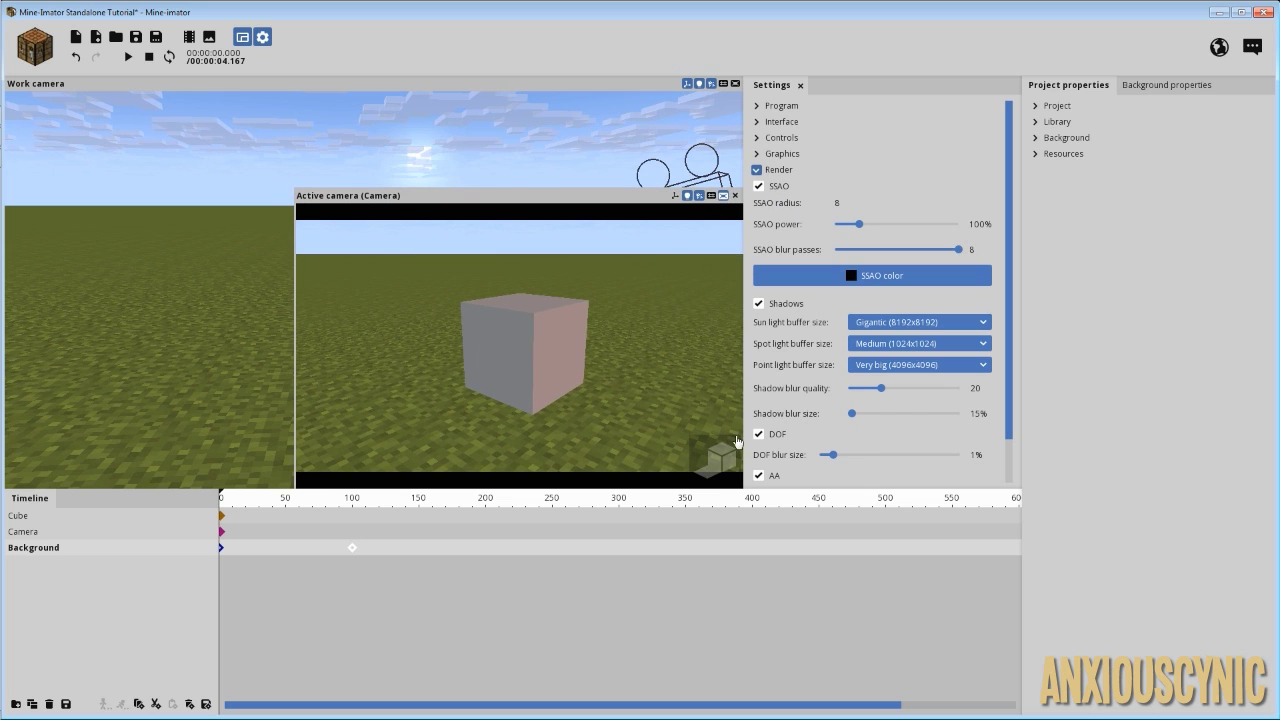
{"action": "left_click", "coordinate": [728, 451]}
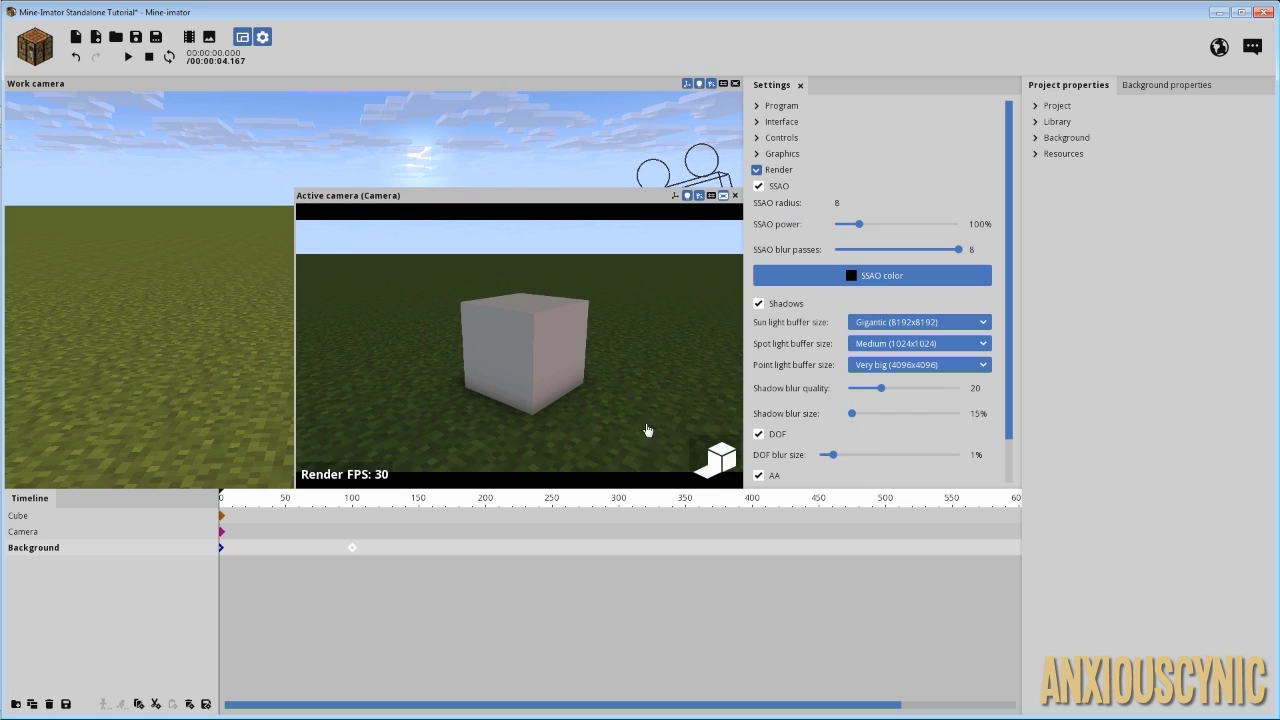
Compare the camera render with SSAO off and on, and try an SSAO radius of 12 before restoring it to 8.
{"action": "left_click", "coordinate": [759, 187]}
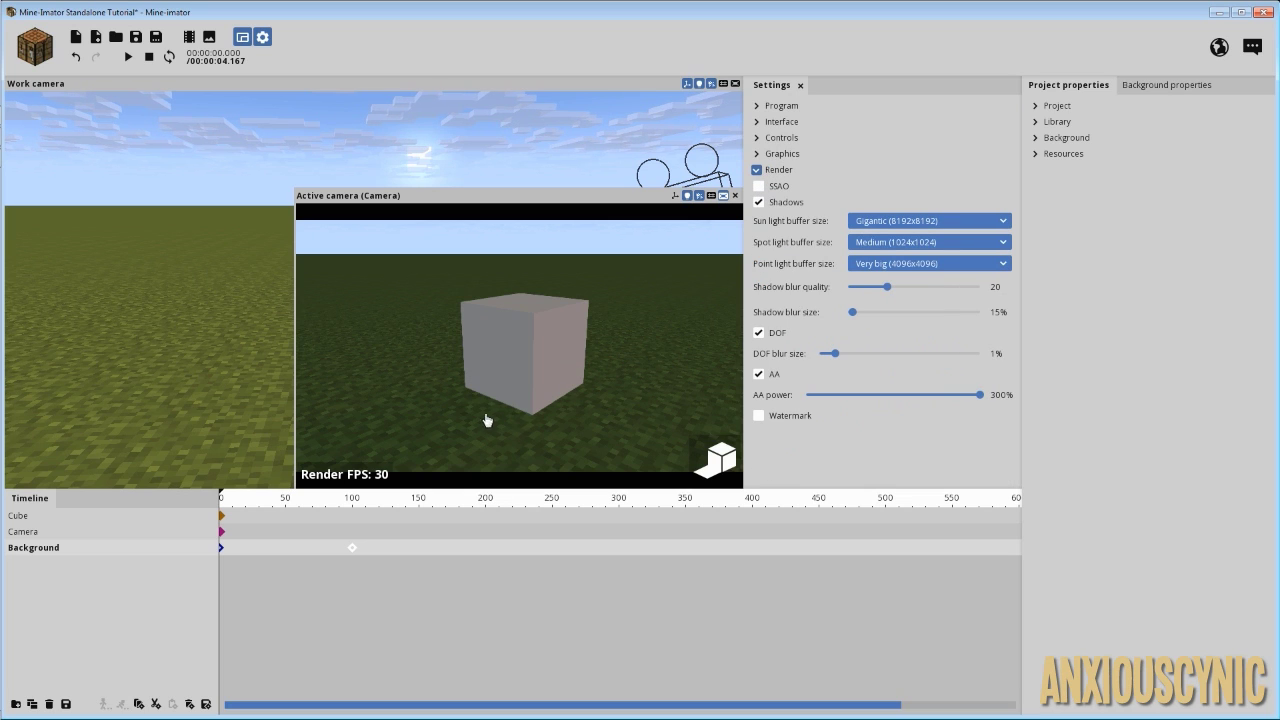
{"action": "left_click", "coordinate": [759, 188]}
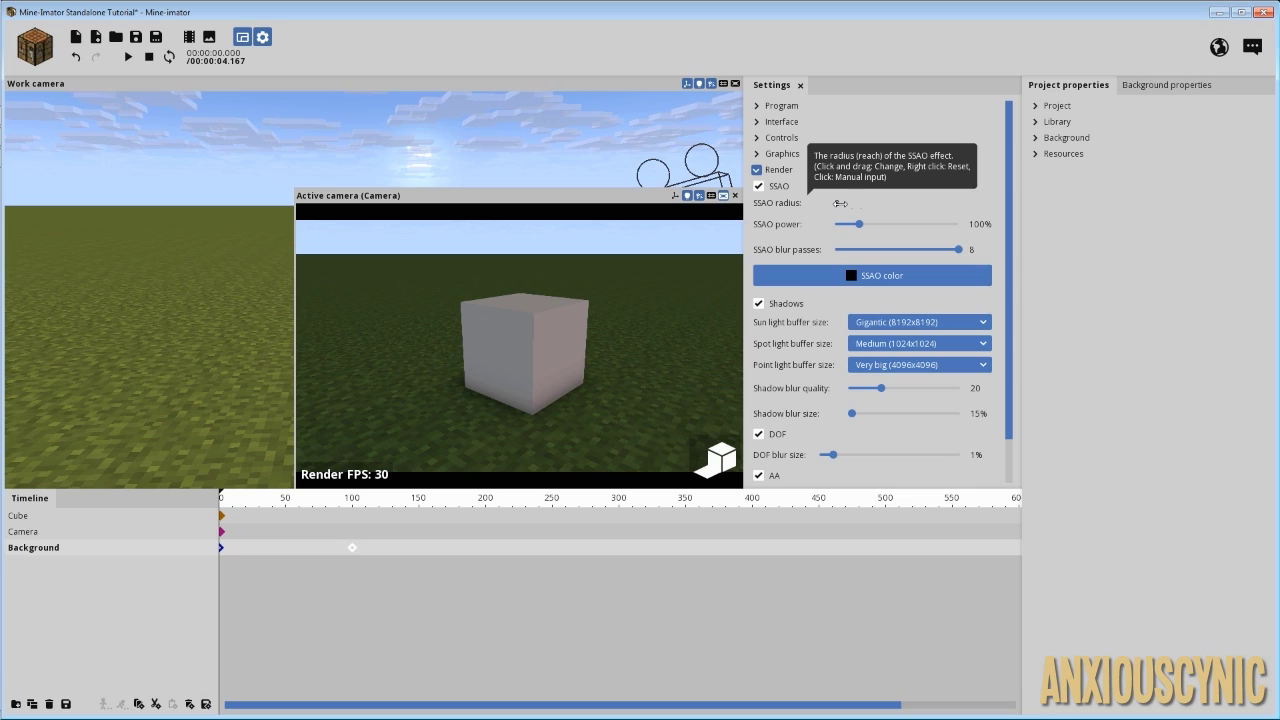
{"action": "mouse_move", "coordinate": [843, 203]}
{"action": "left_mouse_down"}
{"action": "mouse_move", "coordinate": [722, 231]}
{"action": "mouse_move", "coordinate": [865, 216]}
{"action": "left_mouse_up"}
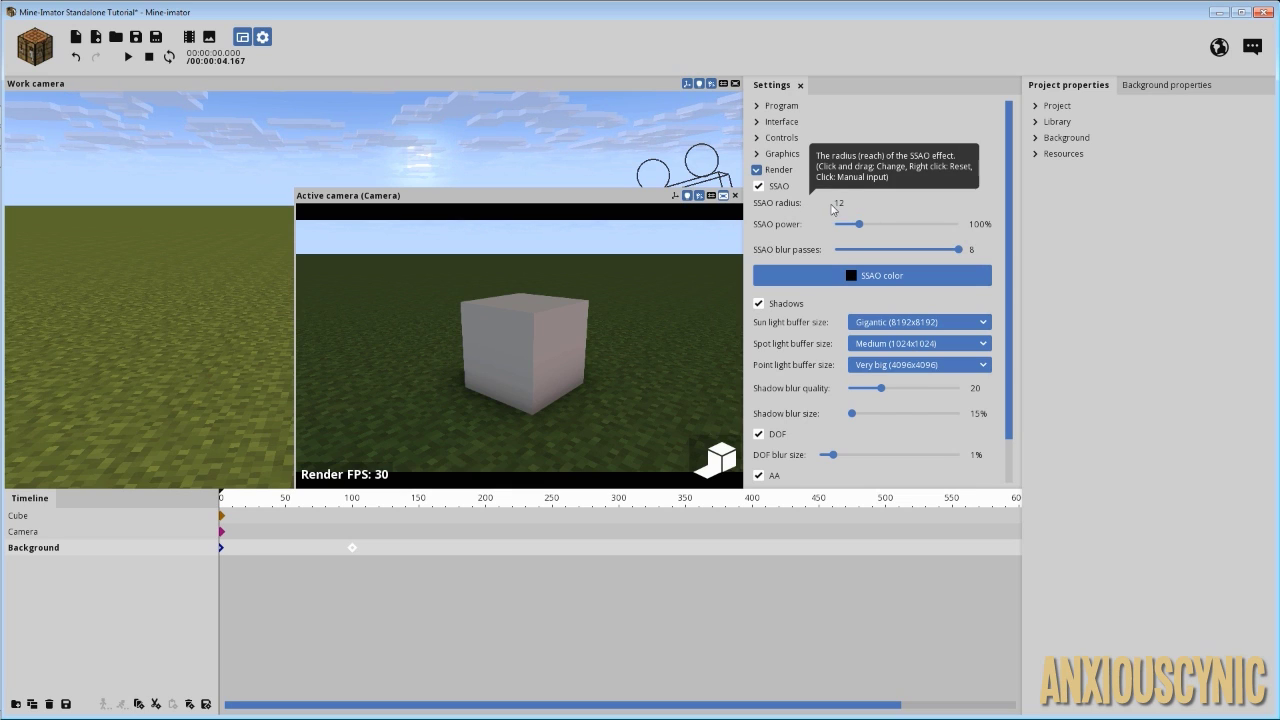
{"action": "left_click", "coordinate": [840, 203]}
{"action": "type", "text": "8"}
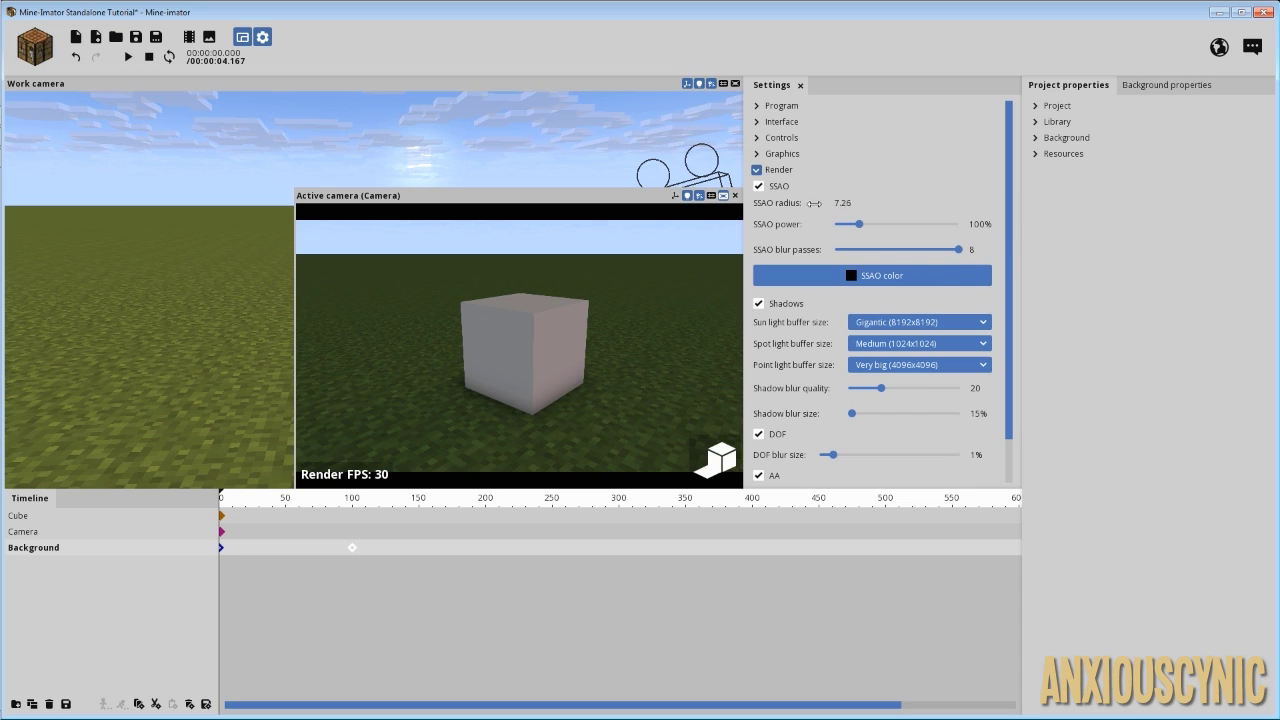
{"action": "mouse_move", "coordinate": [810, 204]}
{"action": "left_mouse_down"}
{"action": "mouse_move", "coordinate": [585, 231]}
{"action": "mouse_move", "coordinate": [760, 230]}
{"action": "mouse_move", "coordinate": [897, 210]}
{"action": "mouse_move", "coordinate": [1270, 218]}
{"action": "mouse_move", "coordinate": [871, 220]}
{"action": "mouse_move", "coordinate": [930, 226]}
{"action": "mouse_move", "coordinate": [786, 233]}
{"action": "mouse_move", "coordinate": [858, 228]}
{"action": "mouse_move", "coordinate": [846, 258]}
{"action": "mouse_move", "coordinate": [1001, 261]}
{"action": "mouse_move", "coordinate": [905, 254]}
{"action": "mouse_move", "coordinate": [975, 252]}
{"action": "left_mouse_up"}
{"action": "type", "text": "8"}
Try an SSAO power of 306% with 0 blur passes, and restore them to 100% and 8.
{"action": "left_click_drag", "start_coordinate": [878, 232], "coordinate": [805, 267]}
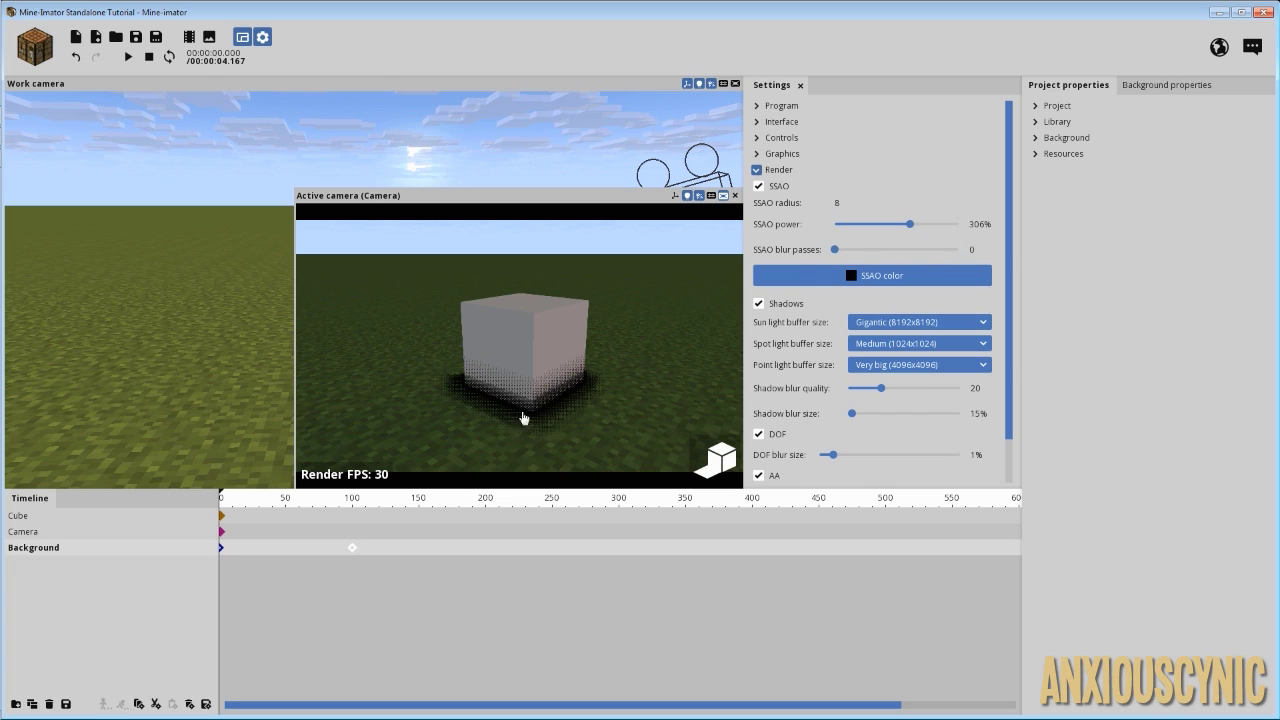
{"action": "left_click", "coordinate": [867, 250]}
{"action": "left_click_drag", "start_coordinate": [869, 256], "coordinate": [964, 251]}
{"action": "right_click", "coordinate": [902, 233]}
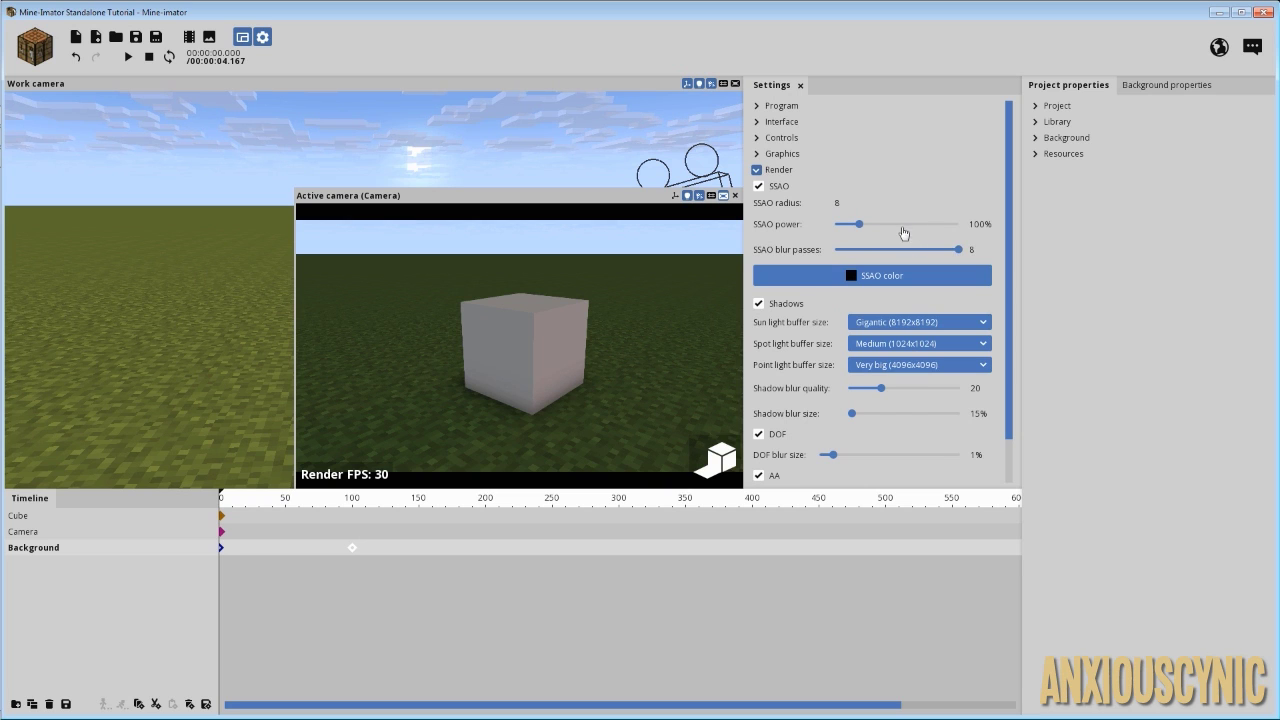
Try red (FF0000) as the SSAO color and reset it to black.
{"action": "left_click", "coordinate": [853, 278]}
{"action": "left_click", "coordinate": [645, 289]}
{"action": "left_click", "coordinate": [757, 260]}
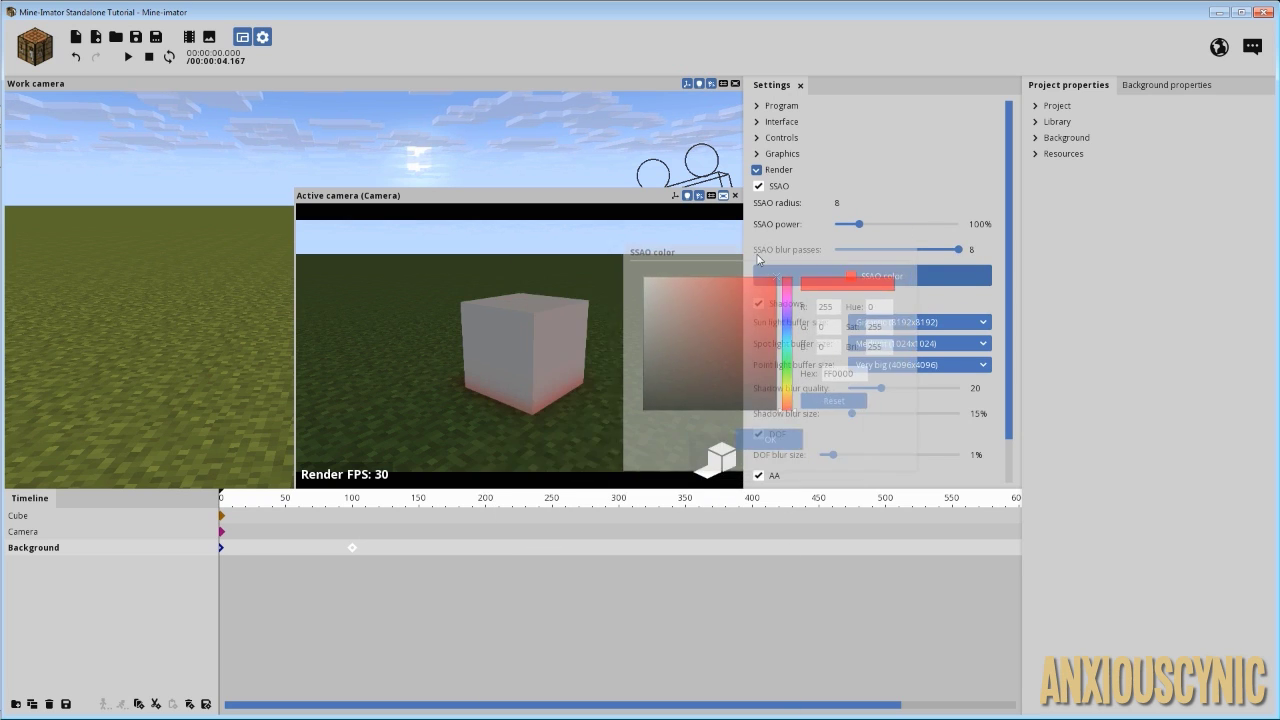
{"action": "left_click", "coordinate": [740, 416]}
{"action": "scroll", "coordinate": [903, 312], "scroll_direction": "down", "scroll_amount": 1}
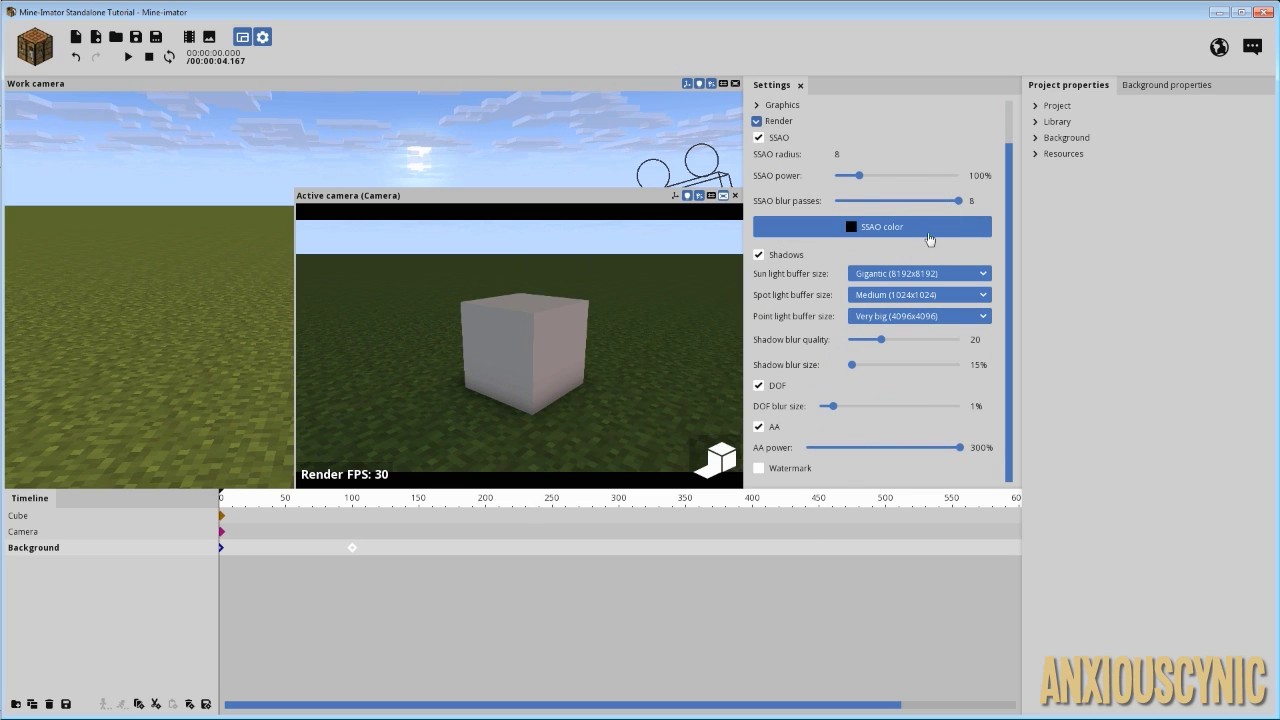
Turn SSAO off and back on, and do the same with Shadows, to compare the rendered cube.
{"action": "left_click", "coordinate": [759, 138]}
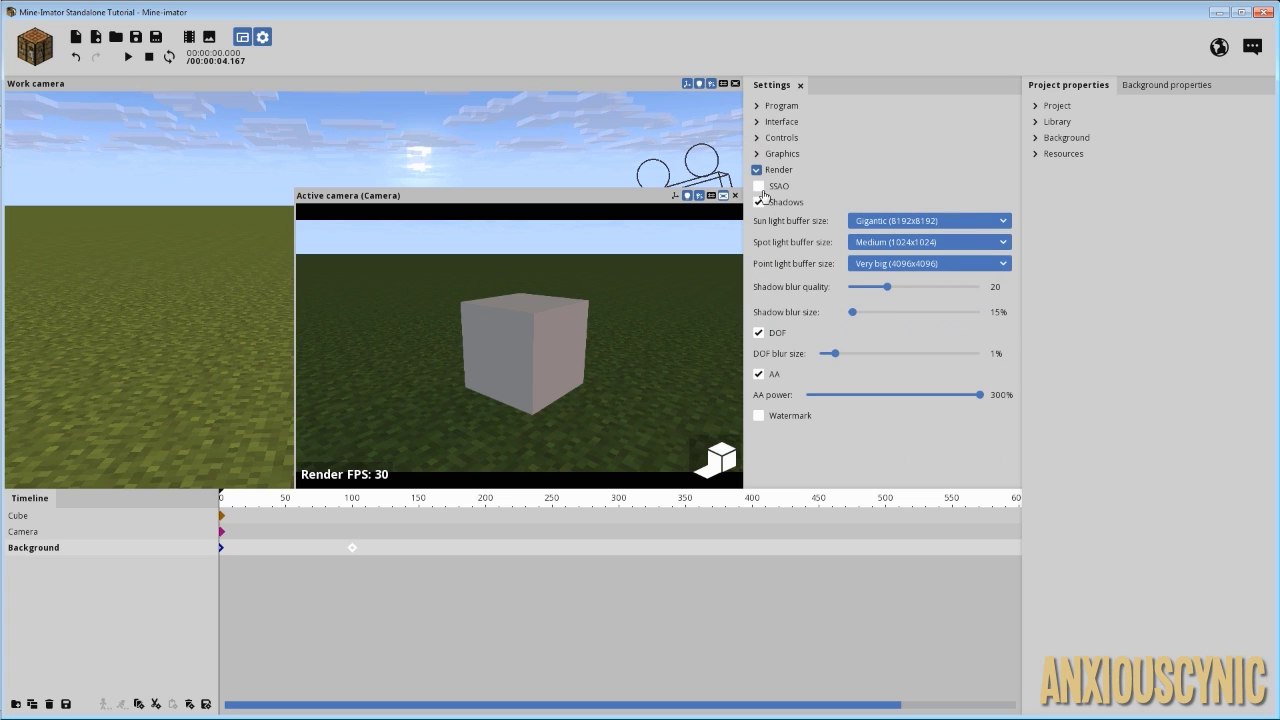
{"action": "left_click", "coordinate": [760, 187]}
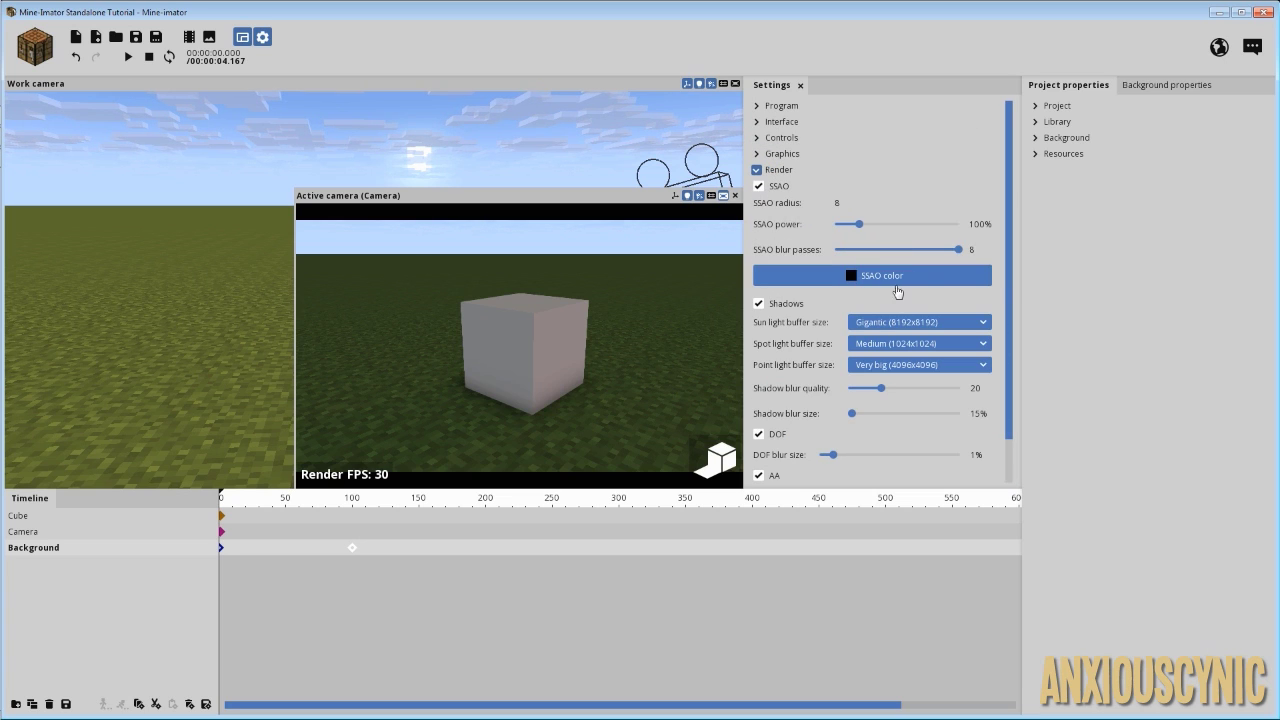
{"action": "scroll", "coordinate": [995, 300], "scroll_direction": "down", "scroll_amount": 2}
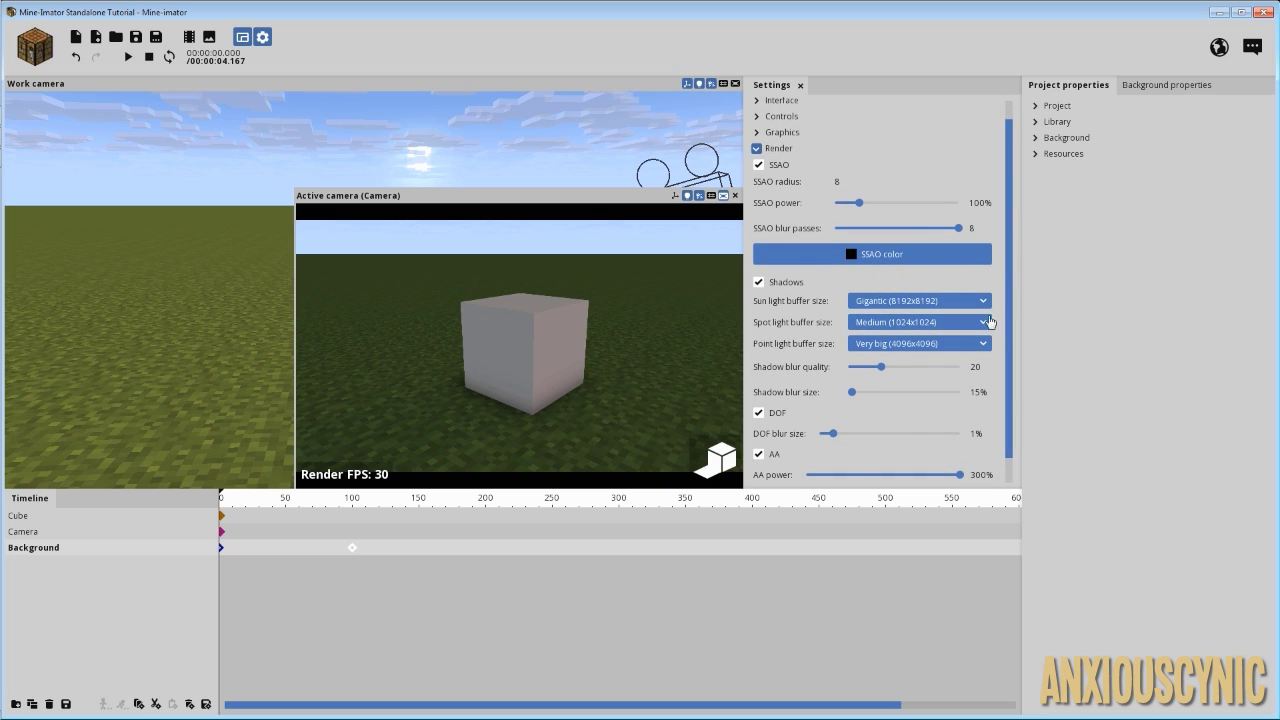
{"action": "left_click", "coordinate": [760, 256]}
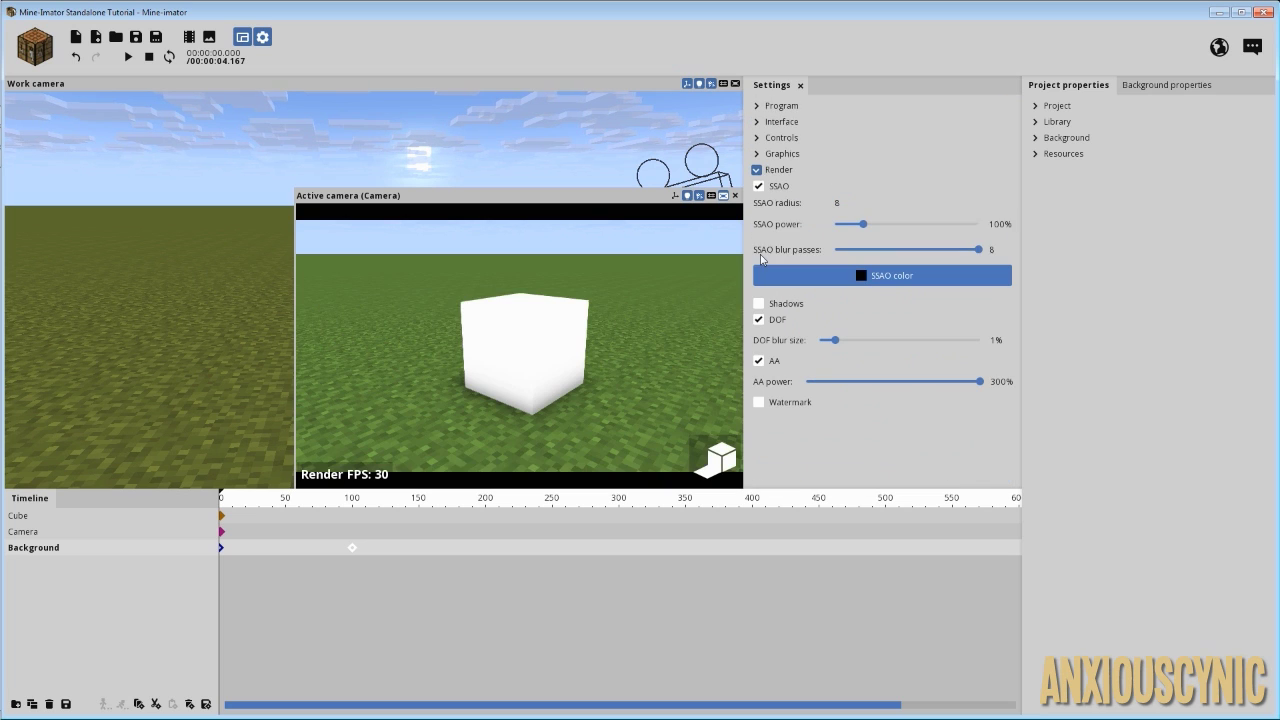
{"action": "left_click", "coordinate": [760, 303]}
{"action": "scroll", "coordinate": [985, 300], "scroll_direction": "down", "scroll_amount": 2}
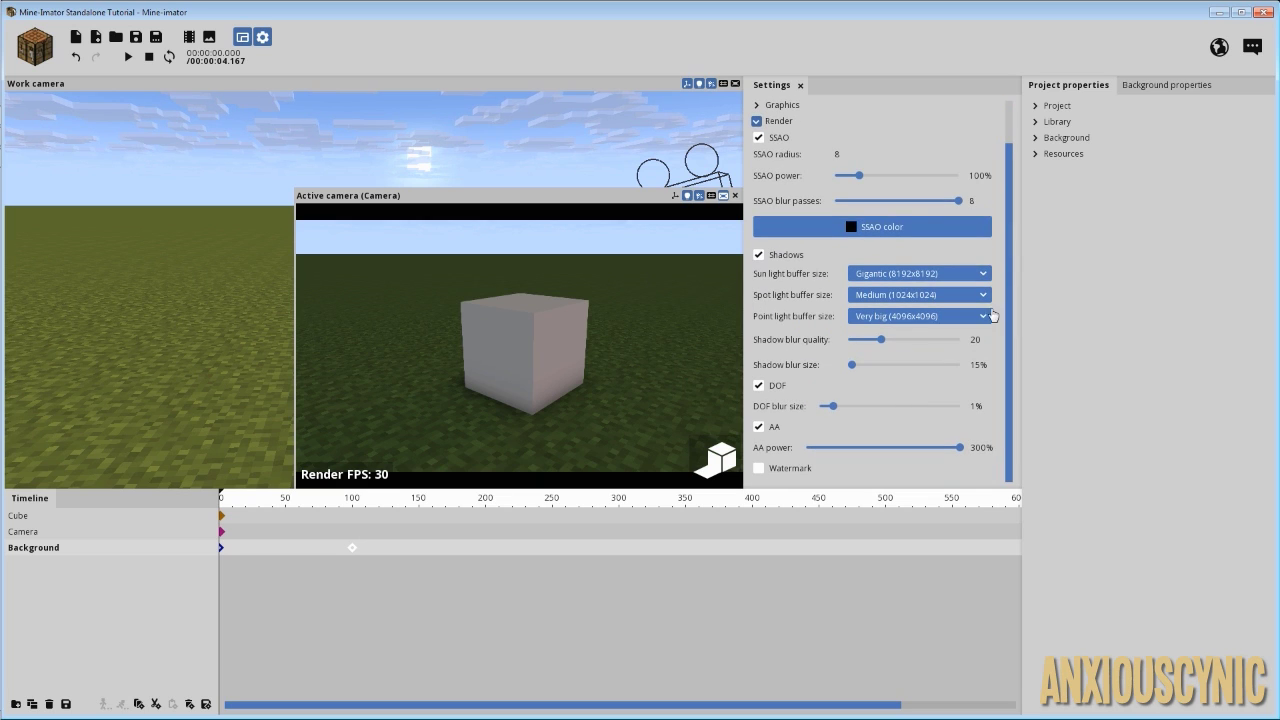
Examine the available sizes for the sun light and spot light buffers.
{"action": "left_click", "coordinate": [905, 275]}
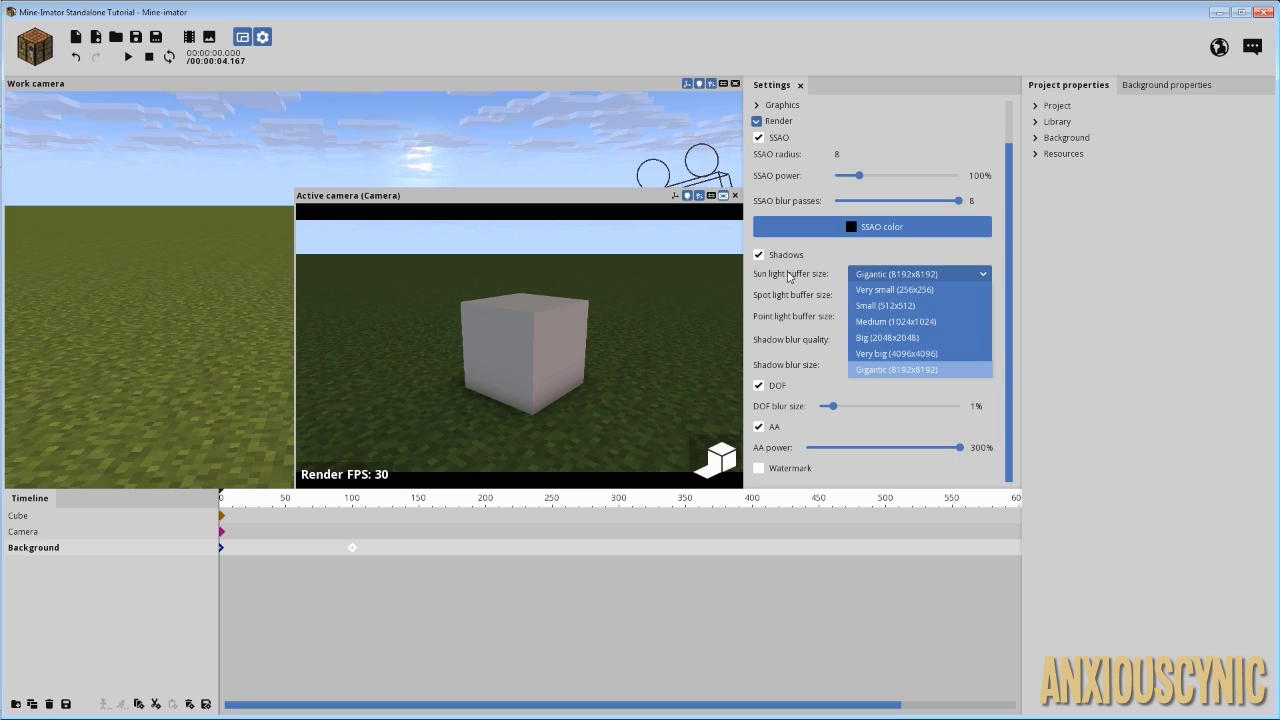
{"action": "left_click", "coordinate": [905, 276]}
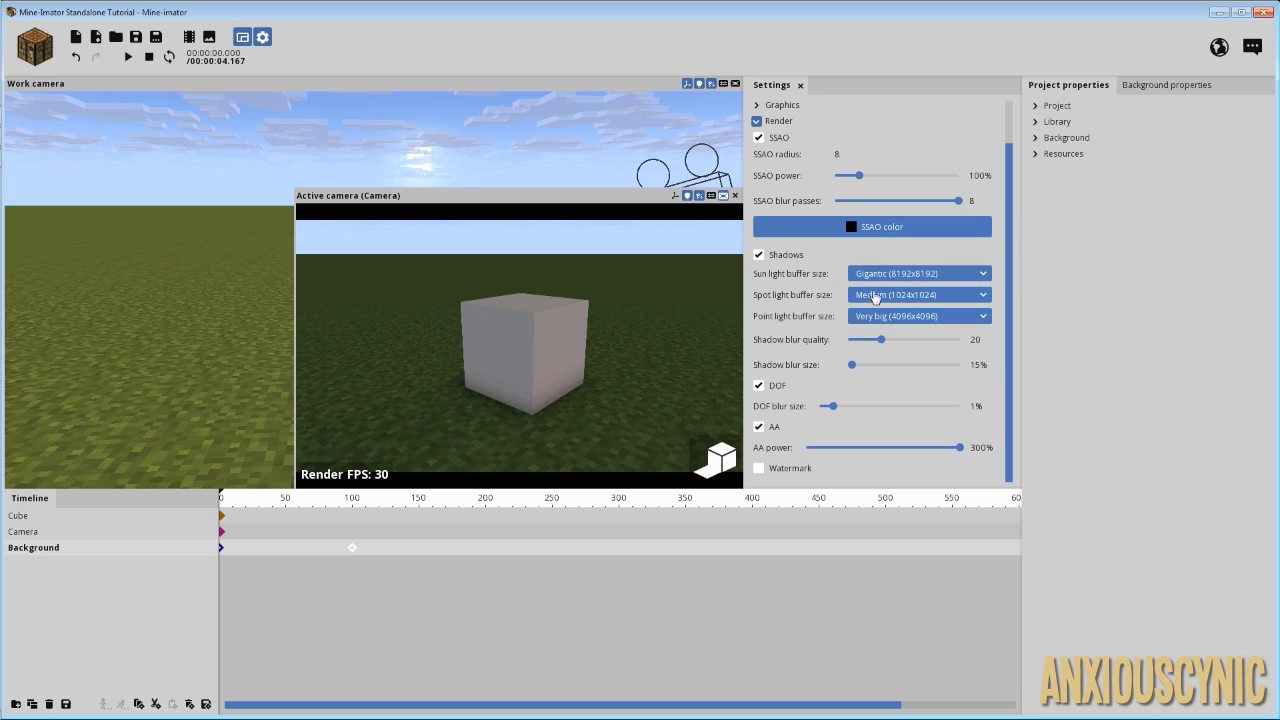
{"action": "left_click", "coordinate": [876, 296]}
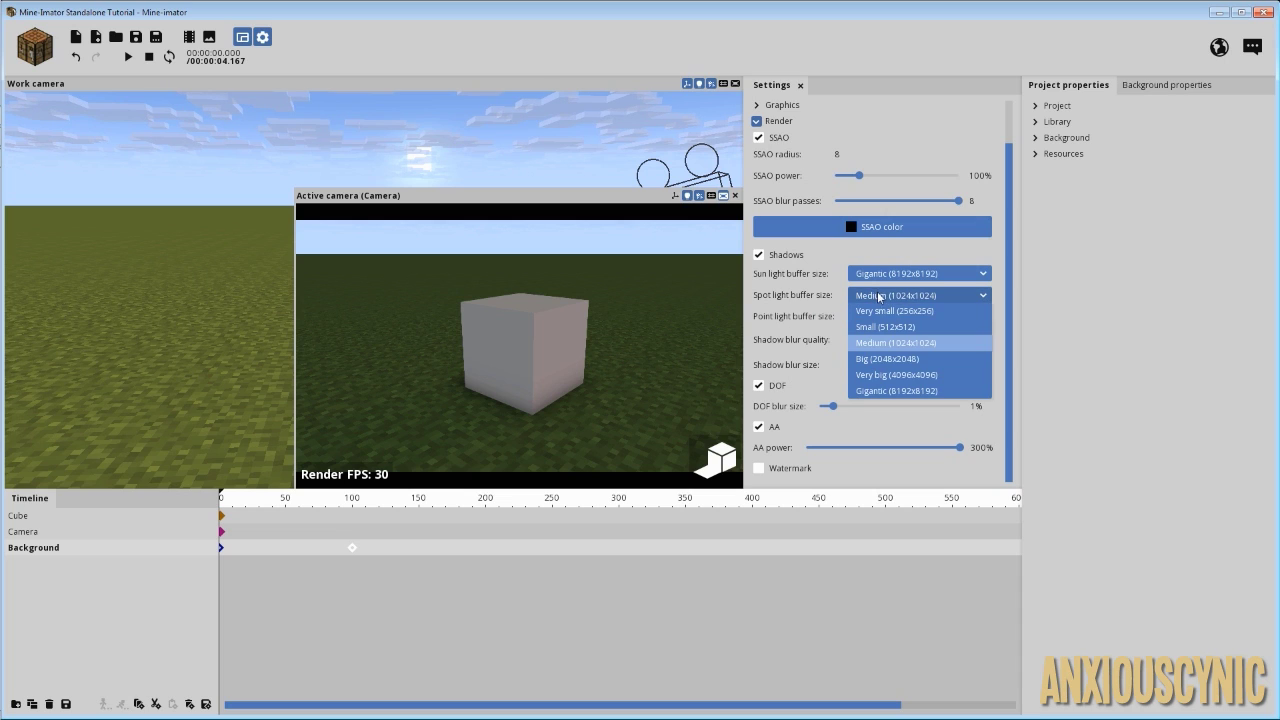
{"action": "left_click", "coordinate": [876, 296]}
Set the point light buffer size to Medium (1024x1024).
{"action": "left_click", "coordinate": [893, 318]}
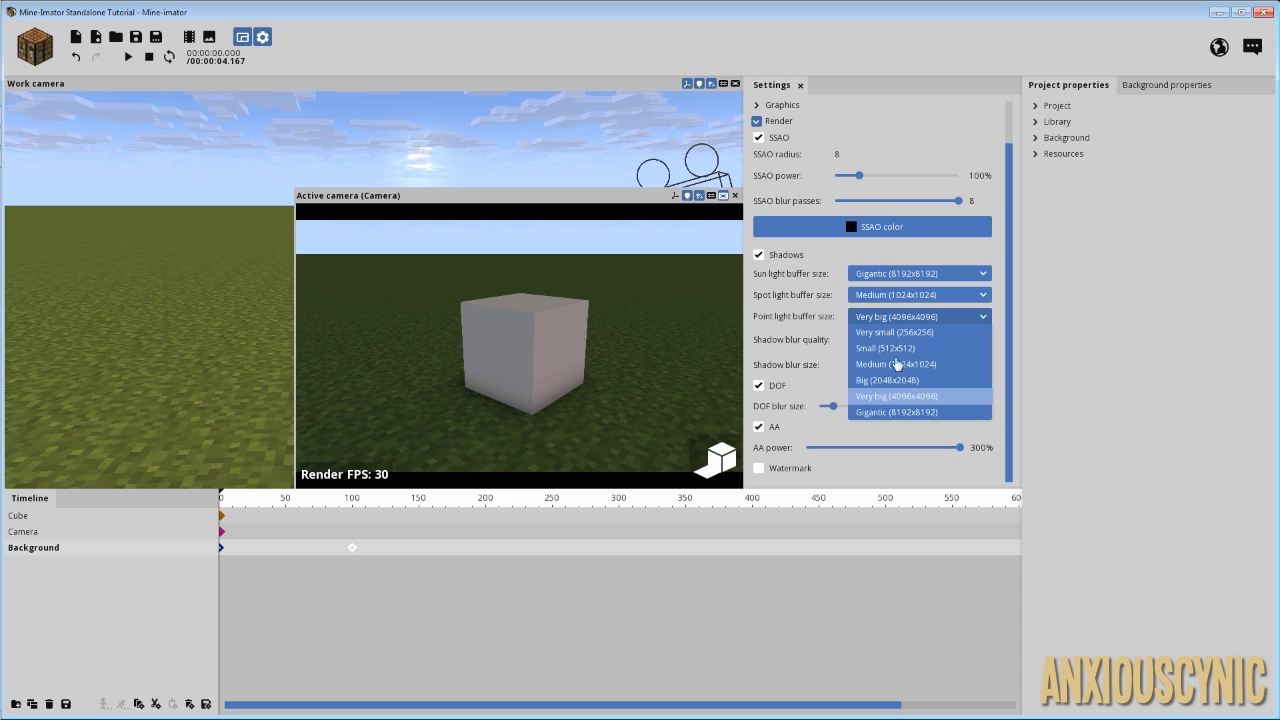
{"action": "left_click", "coordinate": [895, 317]}
{"action": "left_click", "coordinate": [895, 317]}
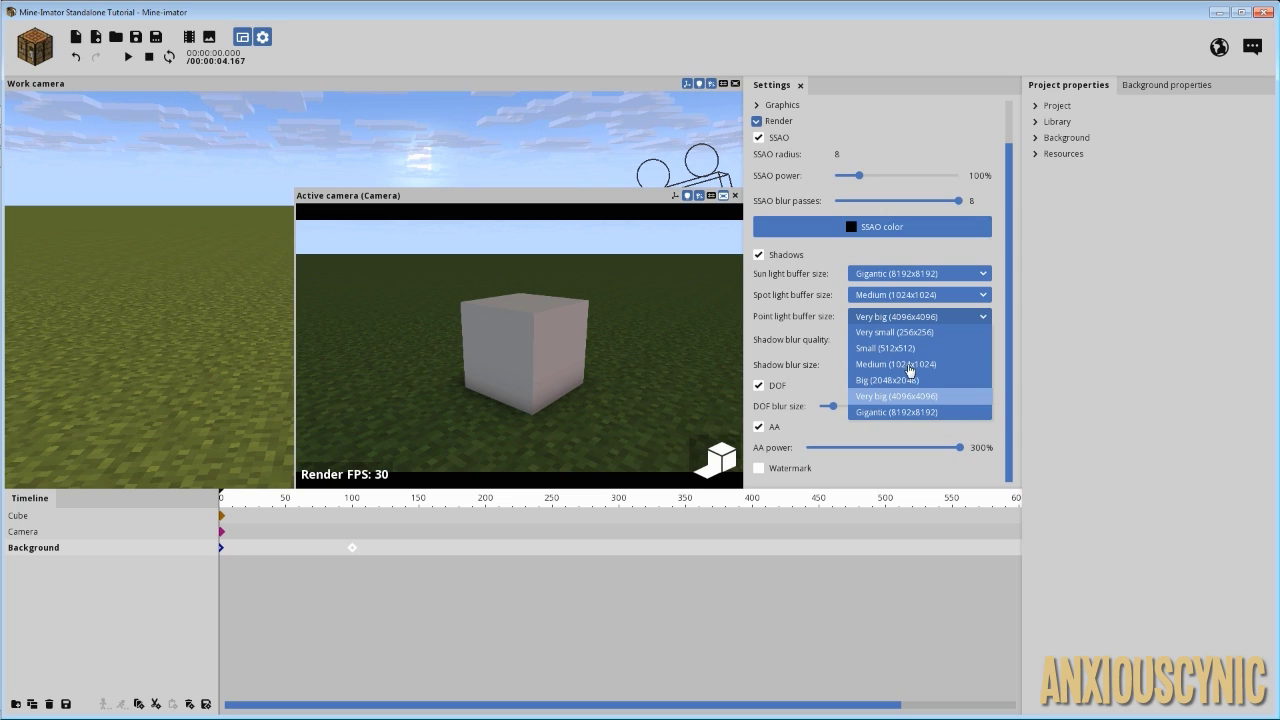
{"action": "left_click", "coordinate": [896, 365]}
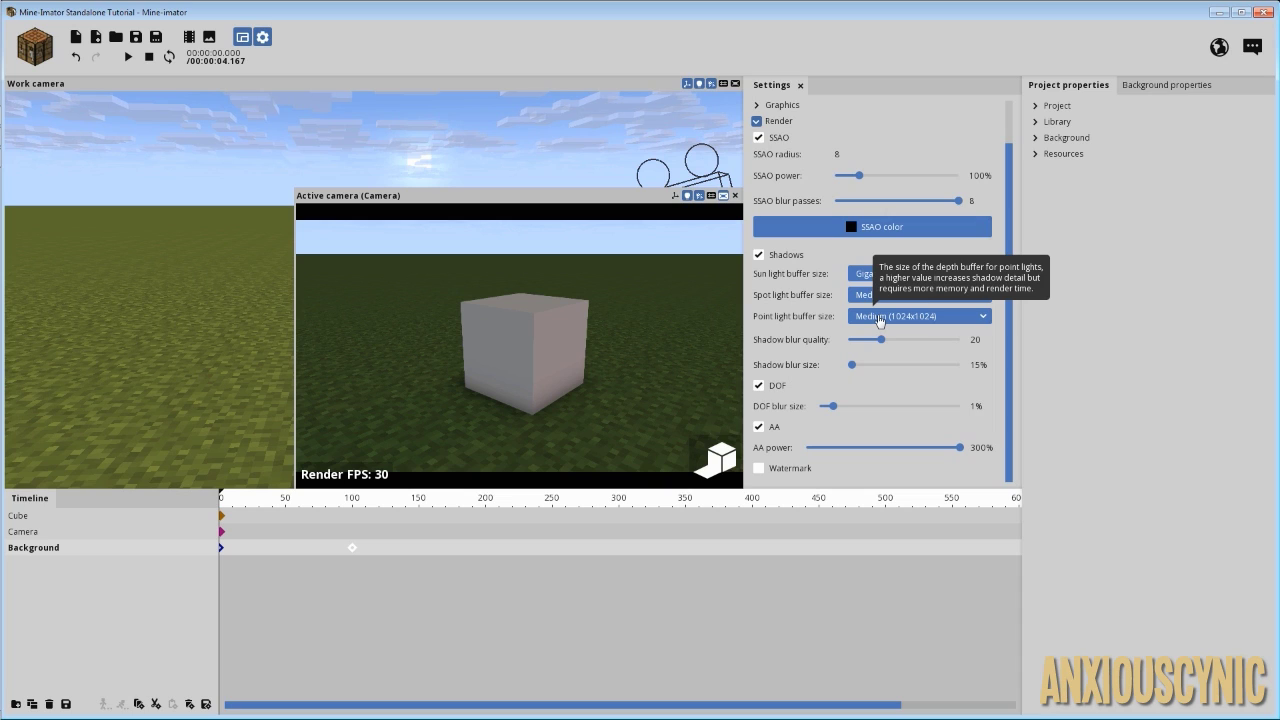
{"action": "left_click", "coordinate": [880, 319]}
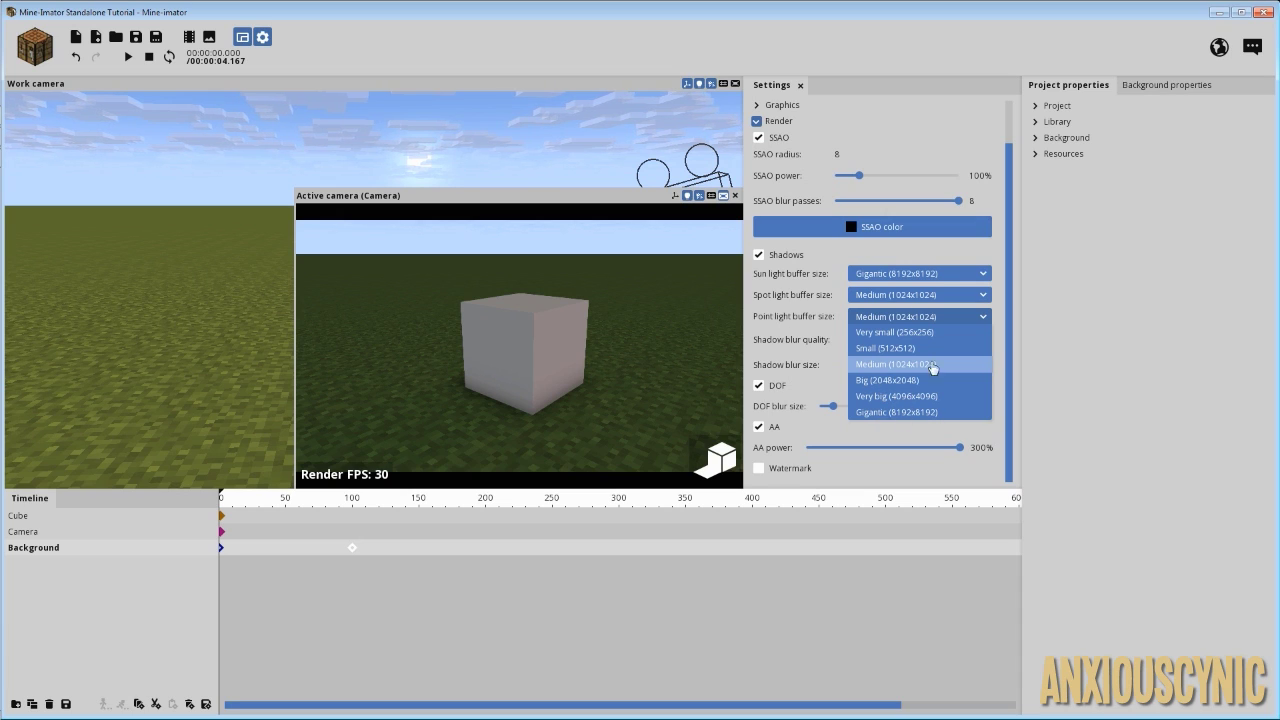
{"action": "left_click", "coordinate": [880, 316]}
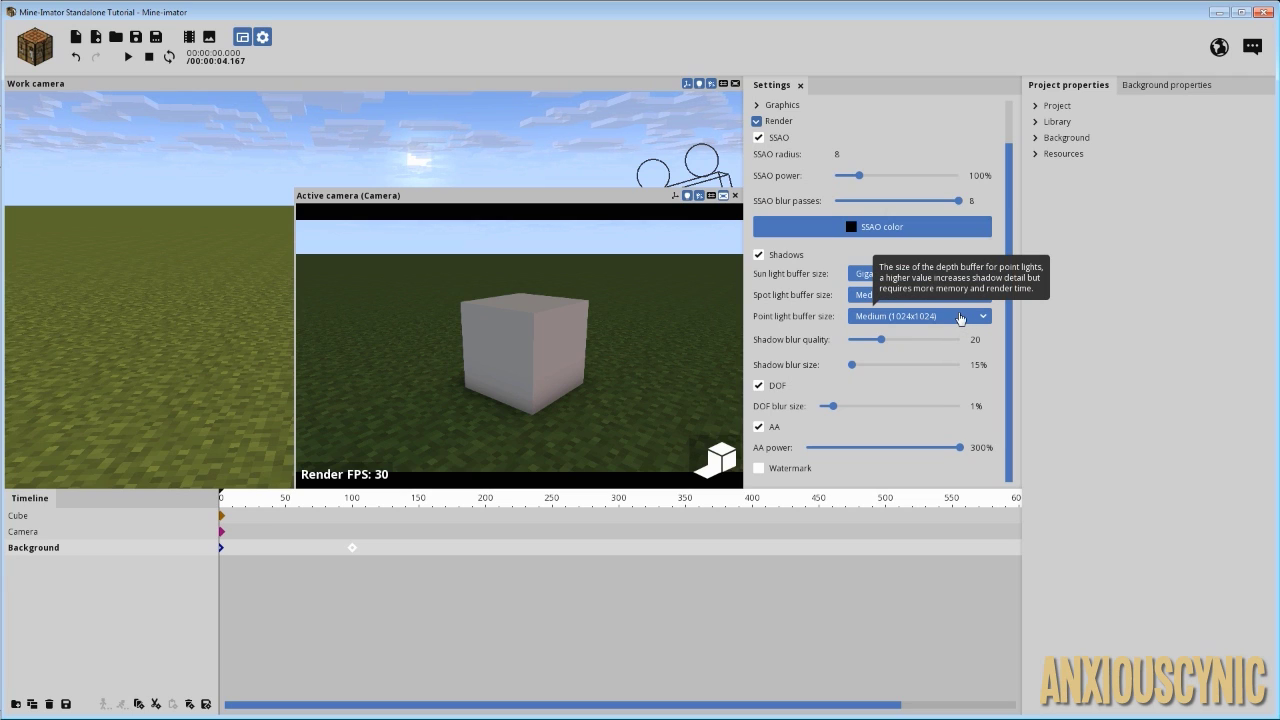
{"action": "left_click", "coordinate": [893, 317]}
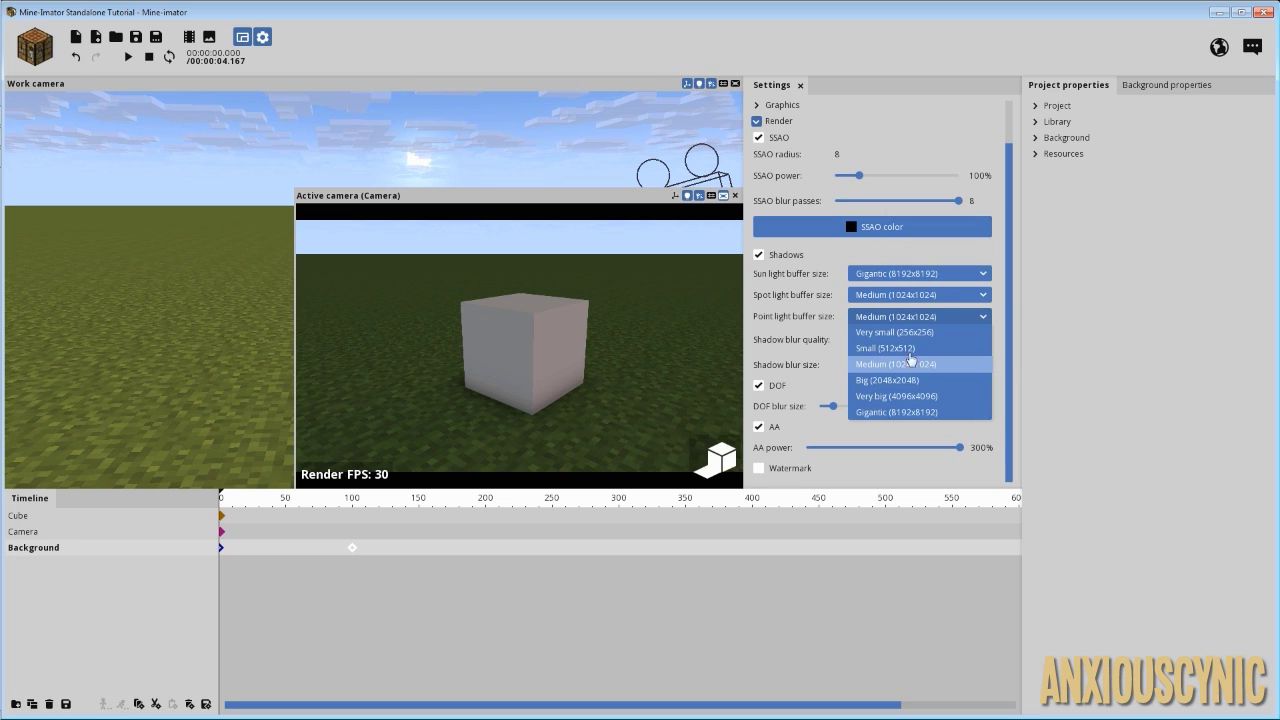
{"action": "left_click", "coordinate": [895, 320]}
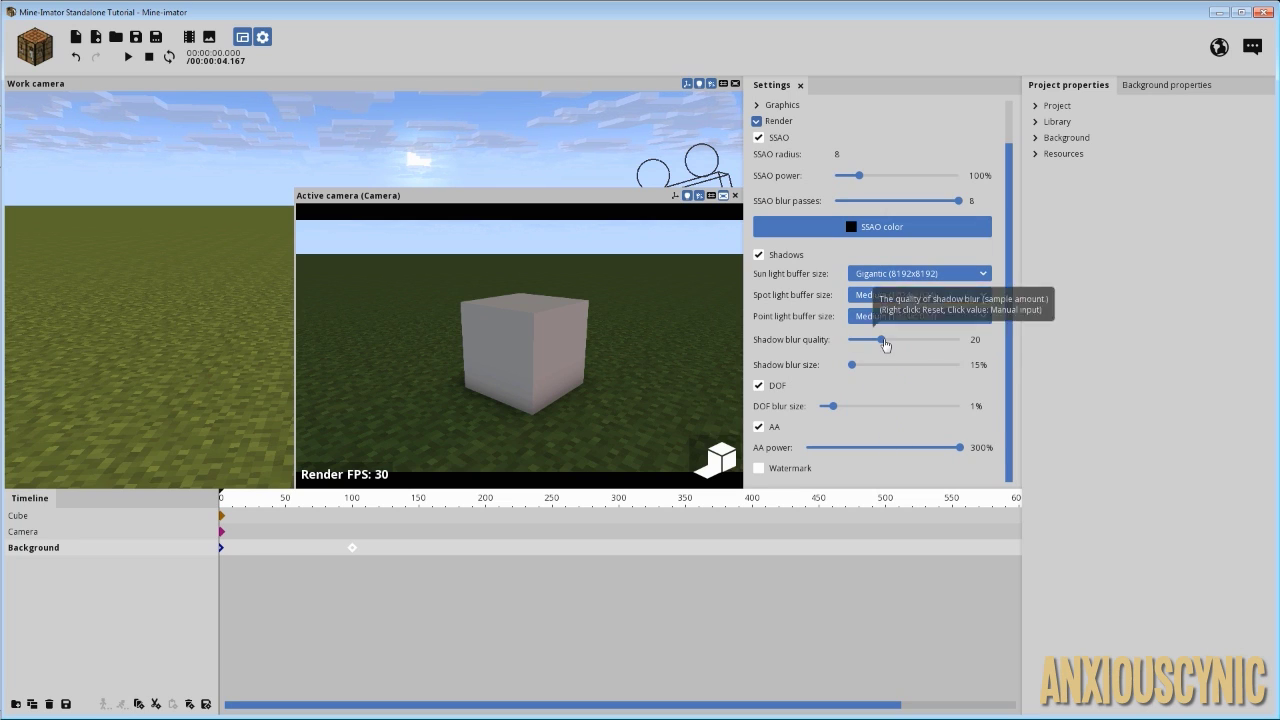
{"action": "mouse_move", "coordinate": [884, 344]}
{"action": "left_mouse_down"}
{"action": "mouse_move", "coordinate": [868, 344]}
{"action": "mouse_move", "coordinate": [940, 343]}
{"action": "mouse_move", "coordinate": [850, 340]}
{"action": "mouse_move", "coordinate": [926, 340]}
{"action": "mouse_move", "coordinate": [881, 345]}
{"action": "left_mouse_up"}
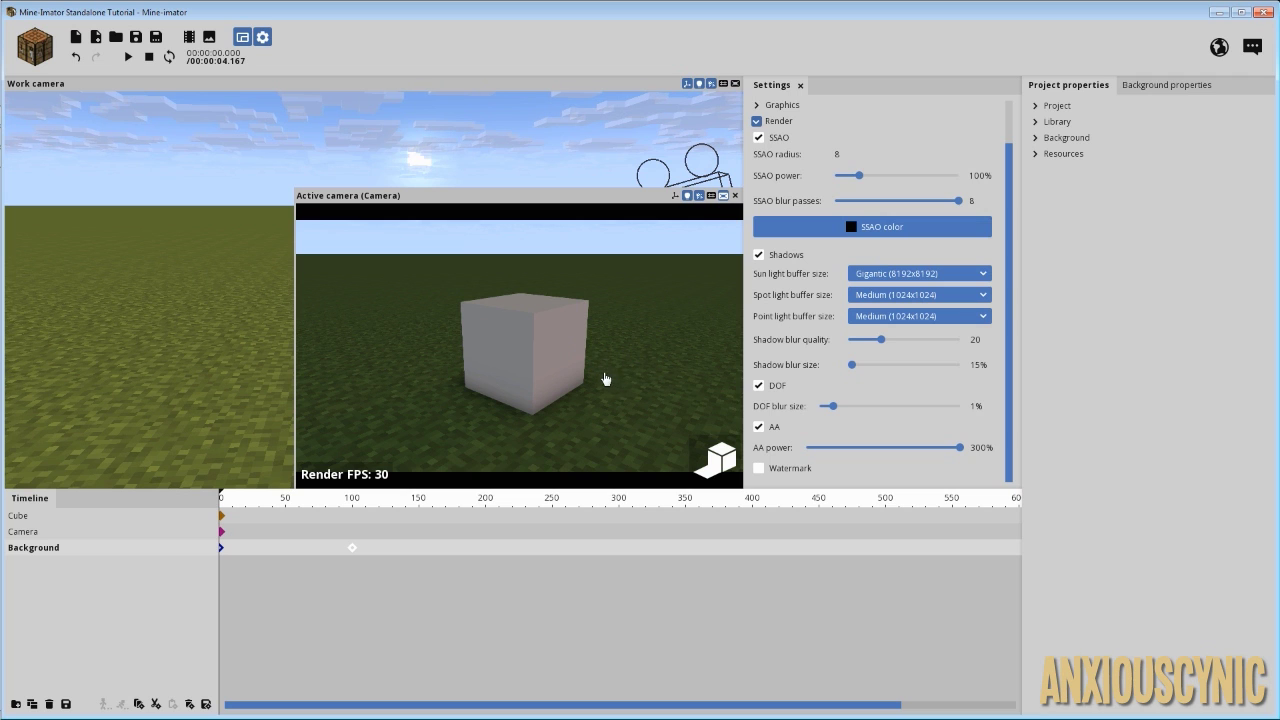
Orbit the camera to another side of the cube, and raise the sun through the Background time at the frame 0 keyframe.
{"action": "left_click", "coordinate": [588, 364]}
{"action": "mouse_move", "coordinate": [520, 340]}
{"action": "right_mouse_down"}
{"action": "mouse_move", "coordinate": [540, 324]}
{"action": "mouse_move", "coordinate": [528, 336]}
{"action": "right_mouse_up"}
{"action": "left_click", "coordinate": [221, 547]}
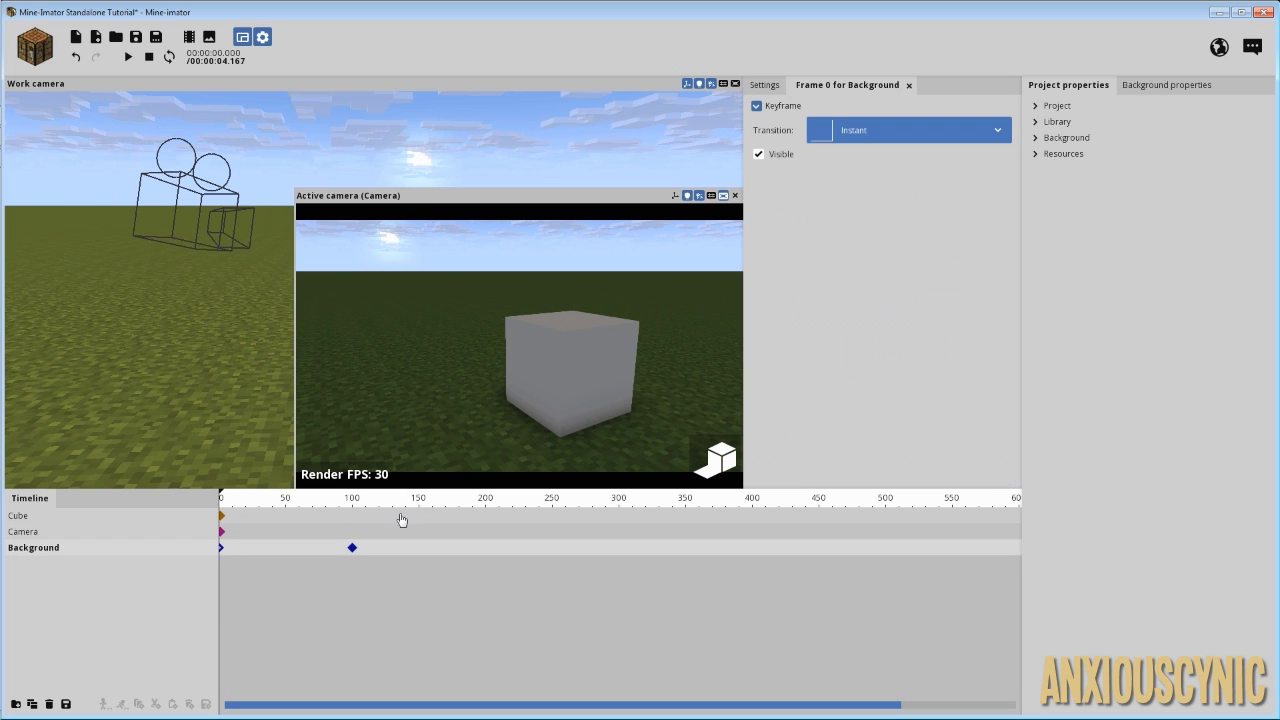
{"action": "left_click", "coordinate": [1048, 138]}
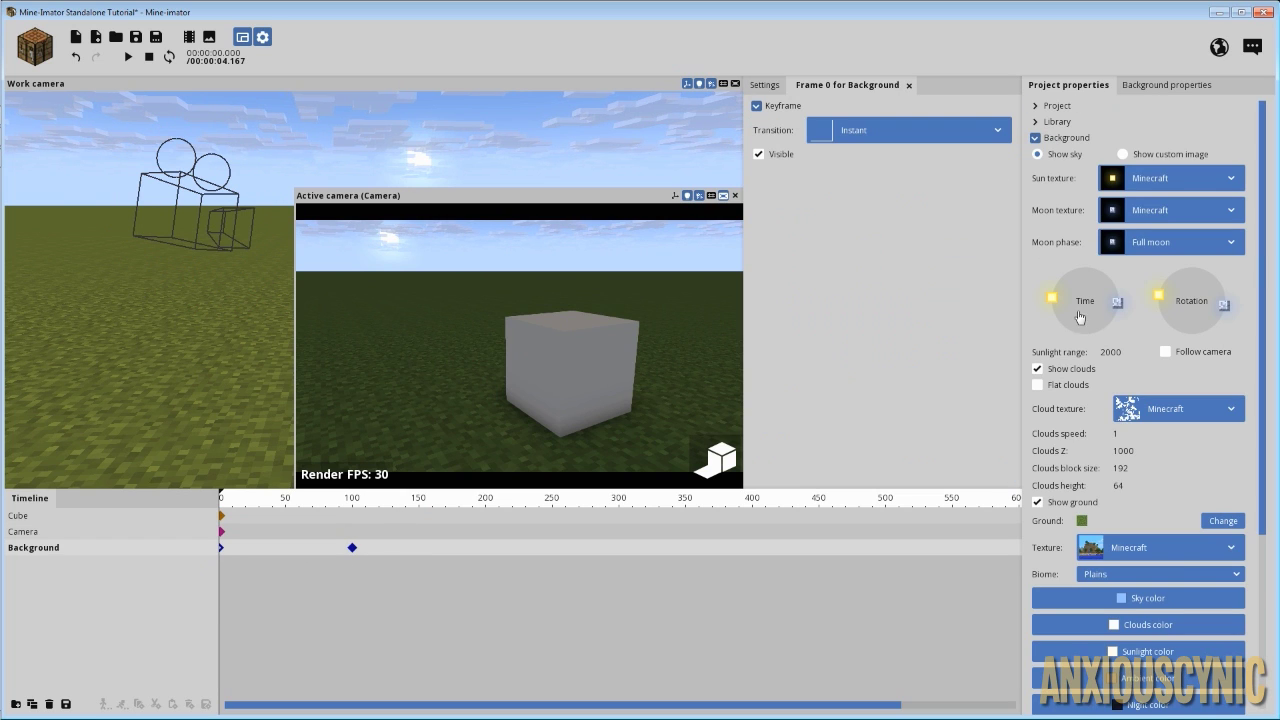
{"action": "left_click_drag", "start_coordinate": [1060, 308], "coordinate": [1062, 284]}
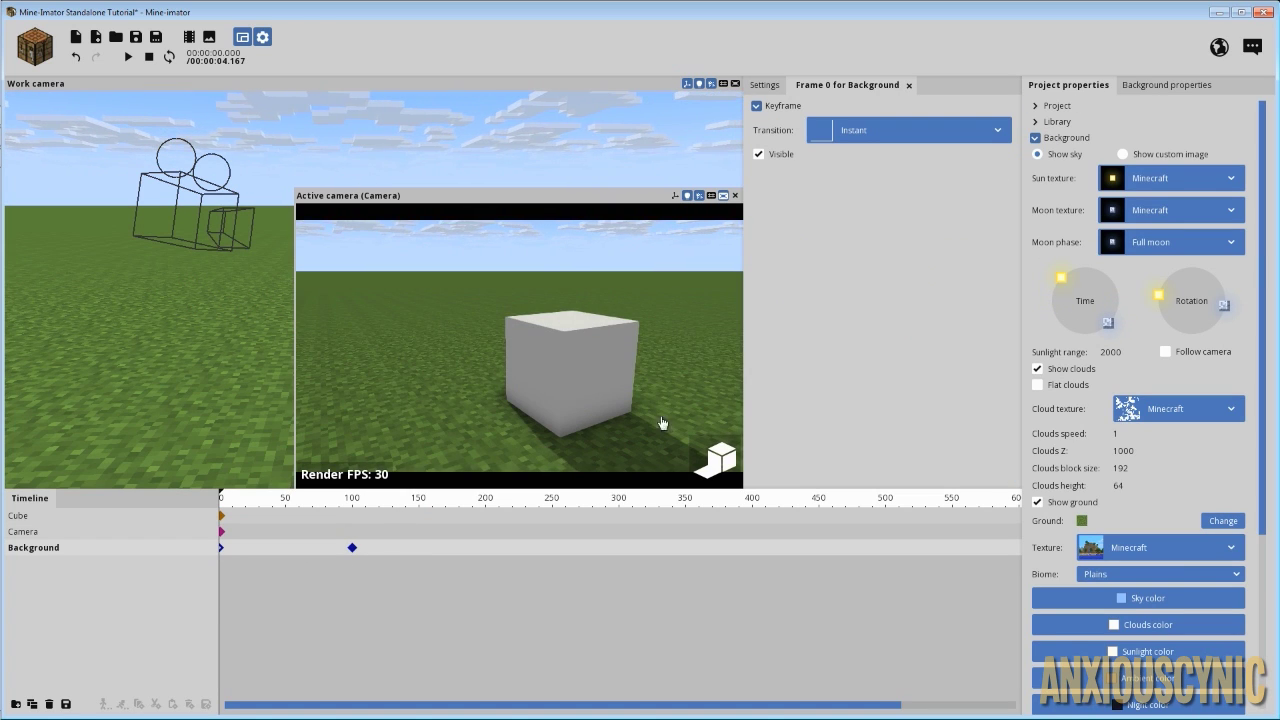
Select the Camera's frame 0 keyframe and orbit the camera to frame the cube together with its ground shadow.
{"action": "left_click", "coordinate": [221, 531]}
{"action": "right_click_drag", "start_coordinate": [520, 340], "coordinate": [714, 291]}
Return to the render settings and set the shadow blur size to 100% and the DOF blur size to 2%.
{"action": "left_click", "coordinate": [766, 85]}
{"action": "left_click", "coordinate": [896, 86]}
{"action": "left_click", "coordinate": [896, 86]}
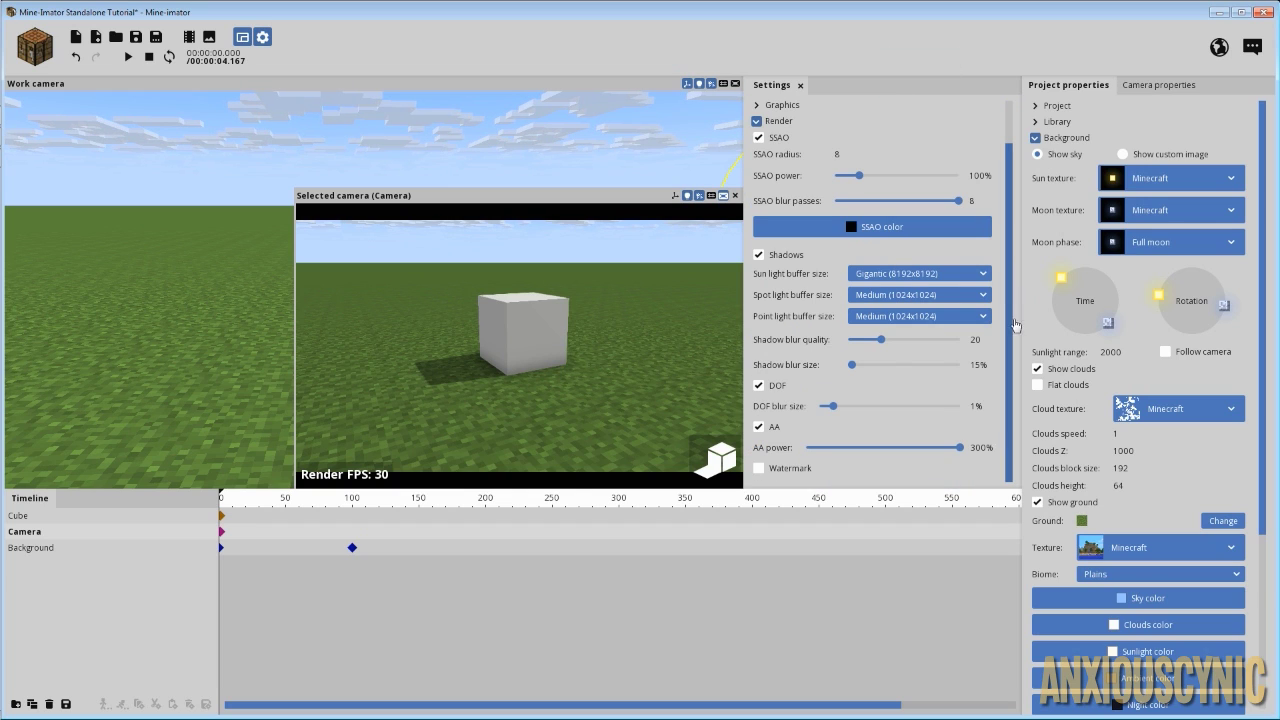
{"action": "left_click", "coordinate": [877, 364]}
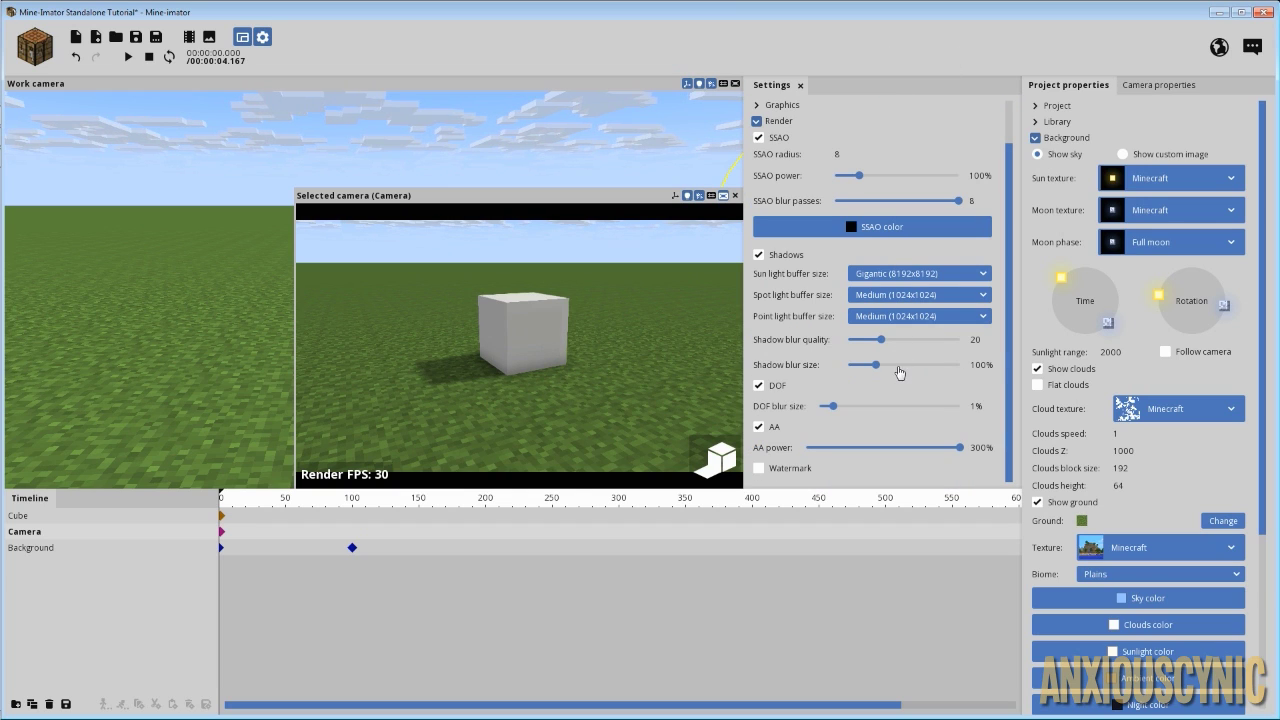
{"action": "left_click", "coordinate": [846, 408]}
{"action": "left_click_drag", "start_coordinate": [881, 340], "coordinate": [876, 366]}
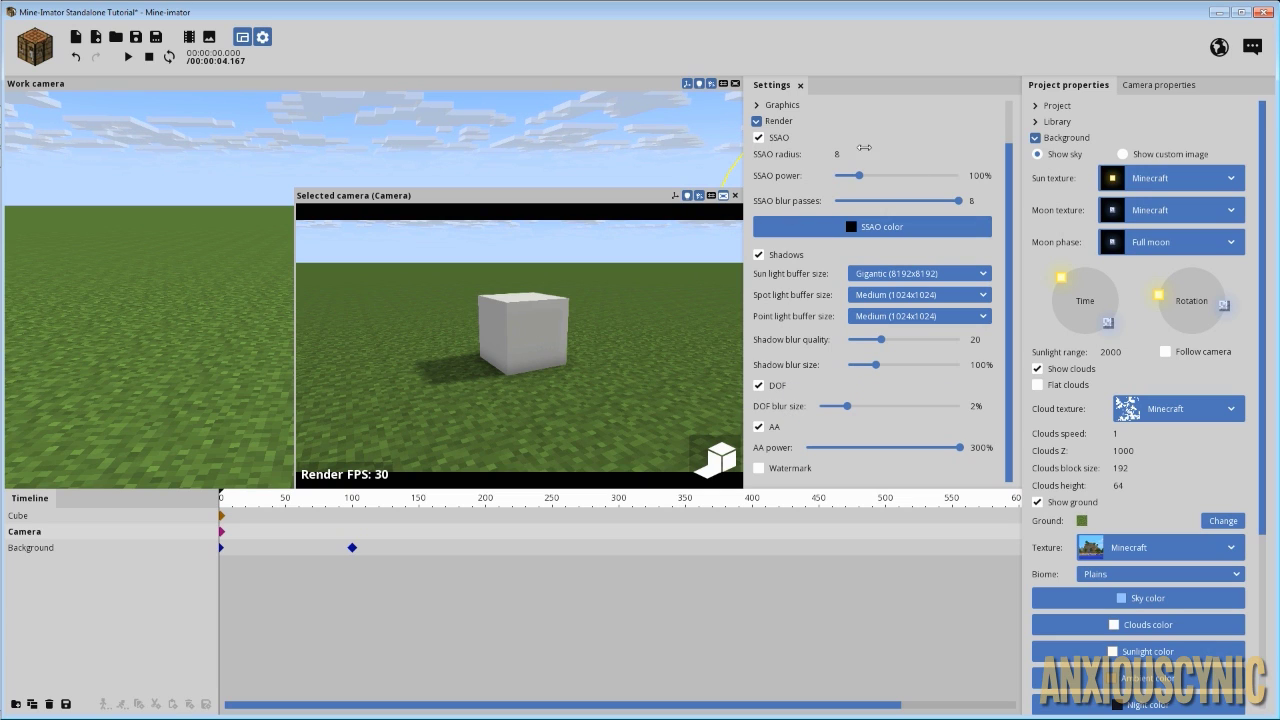
Select the Camera's frame 0 keyframe and enable depth of field in its camera settings.
{"action": "left_click", "coordinate": [221, 532]}
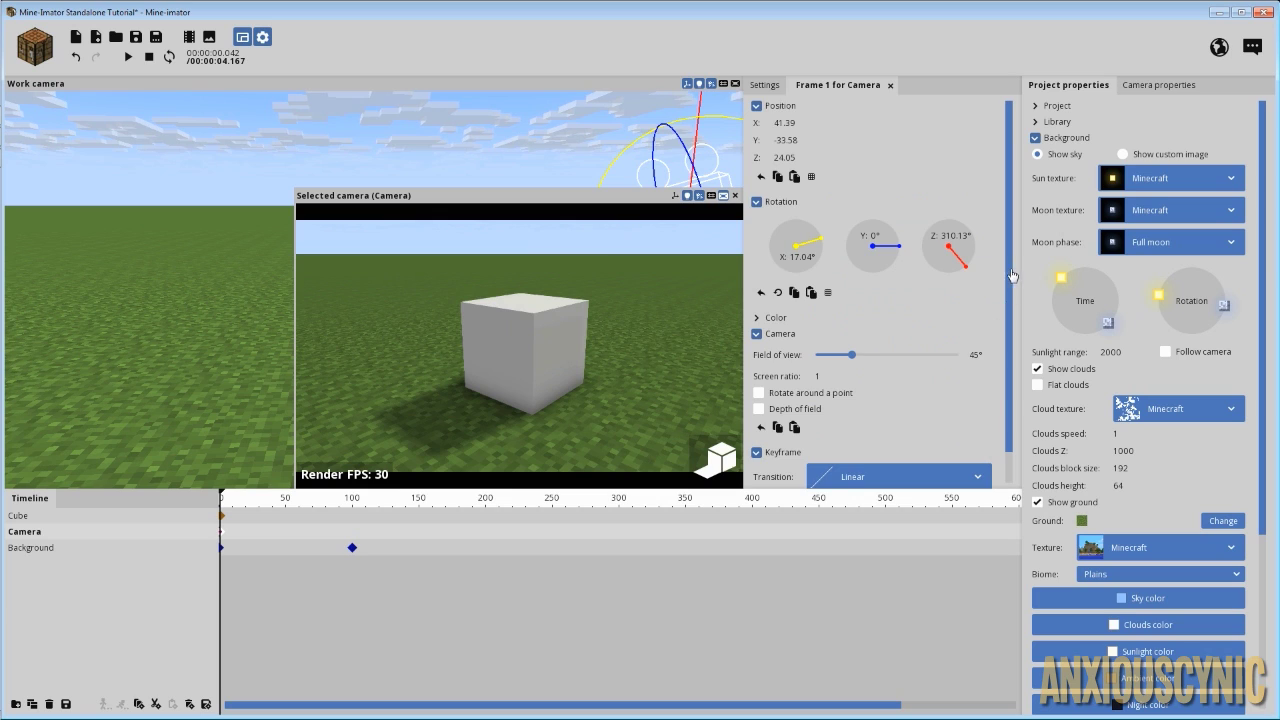
{"action": "scroll", "coordinate": [1010, 285], "scroll_direction": "down", "scroll_amount": 1}
{"action": "left_click", "coordinate": [766, 85]}
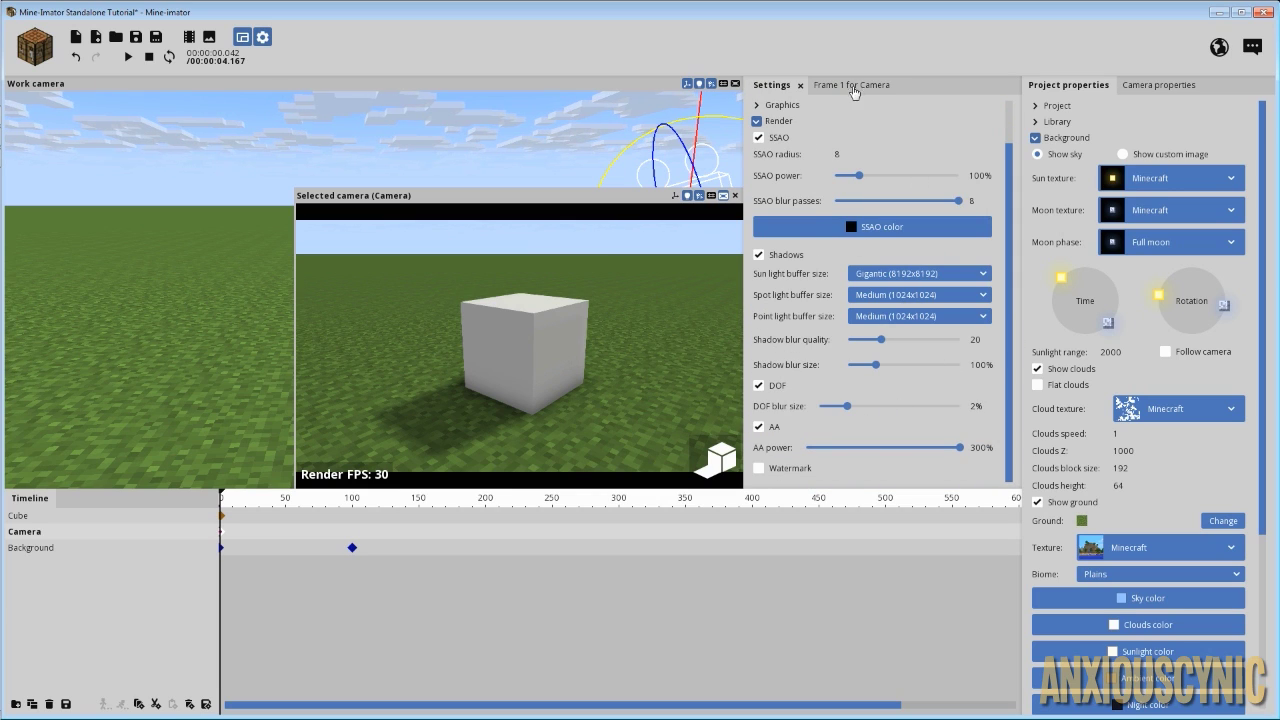
{"action": "left_click", "coordinate": [851, 85]}
{"action": "left_click", "coordinate": [792, 377]}
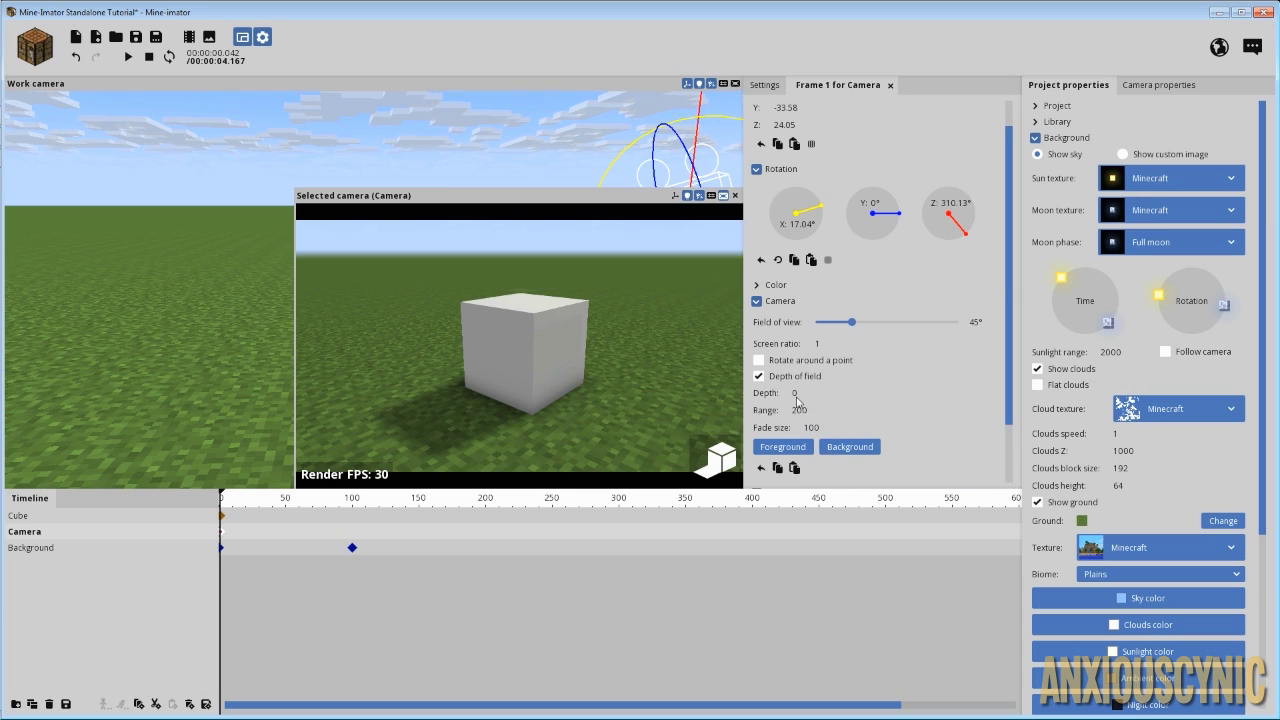
Set the camera's depth of field range to 70 and its fade size to 500.
{"action": "left_click_drag", "start_coordinate": [799, 409], "coordinate": [762, 411]}
{"action": "left_click", "coordinate": [804, 409]}
{"action": "type", "text": "70"}
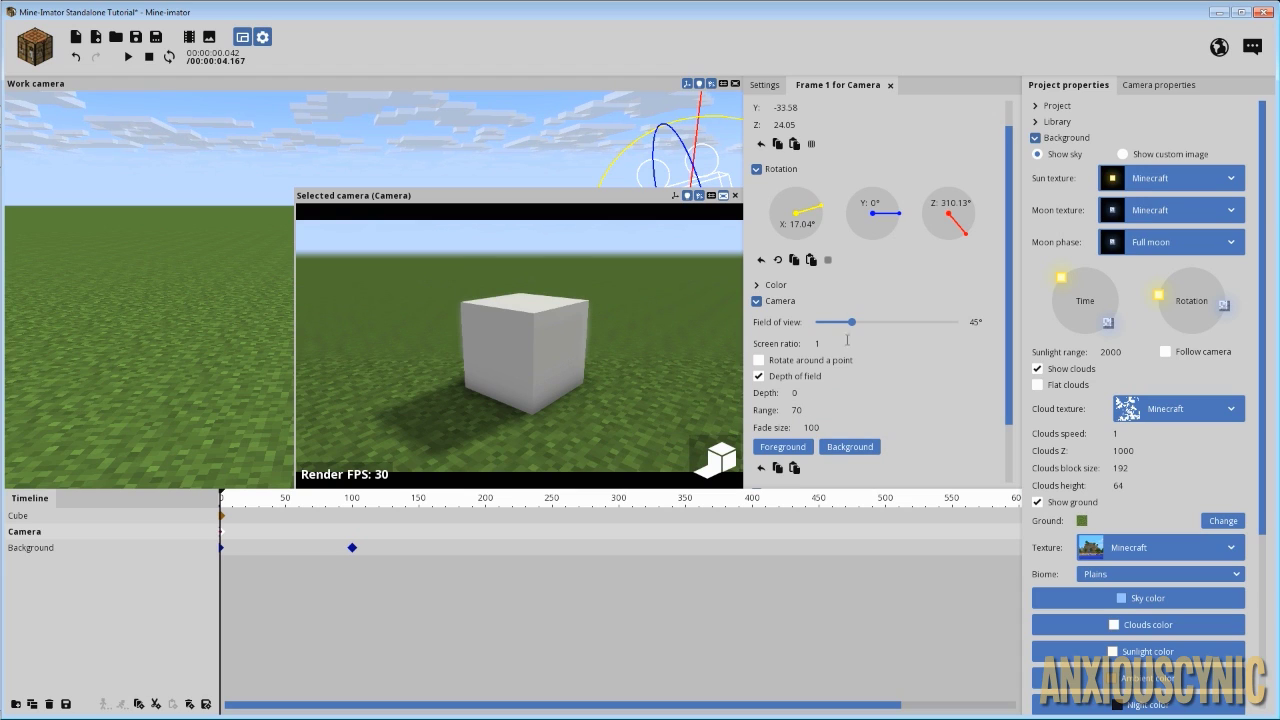
{"action": "left_click", "coordinate": [810, 427]}
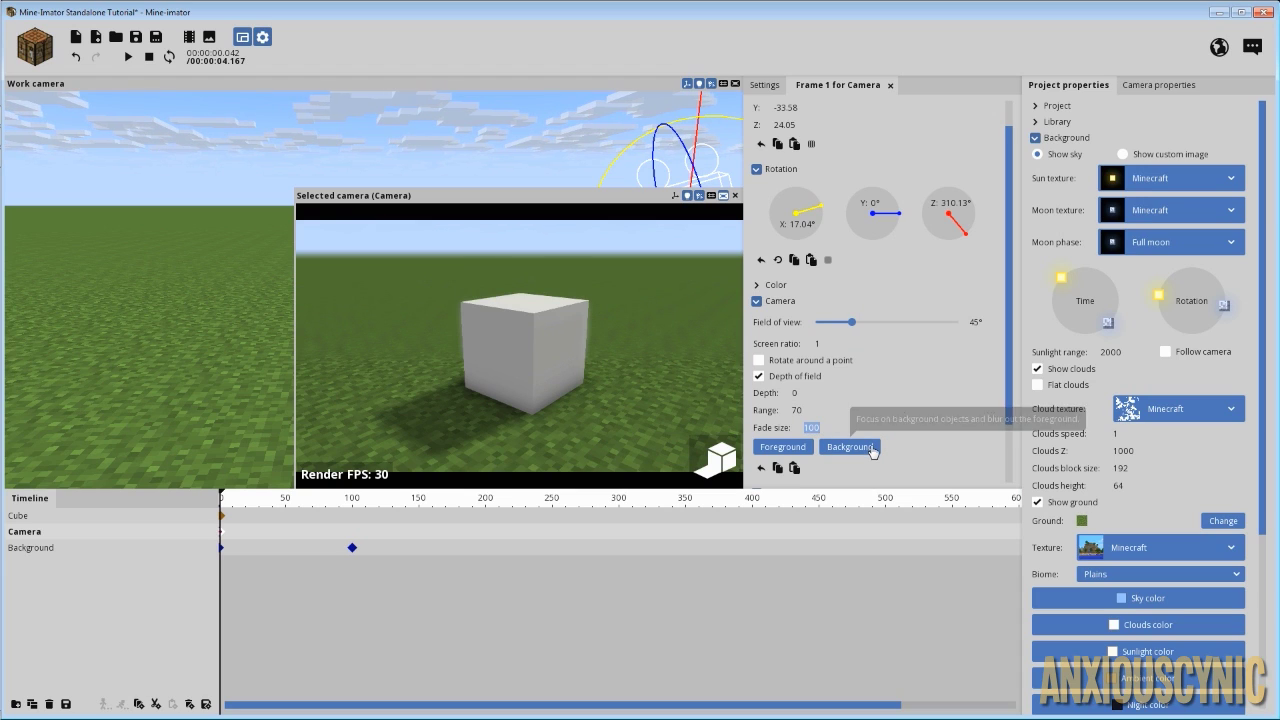
{"action": "type", "text": "500"}
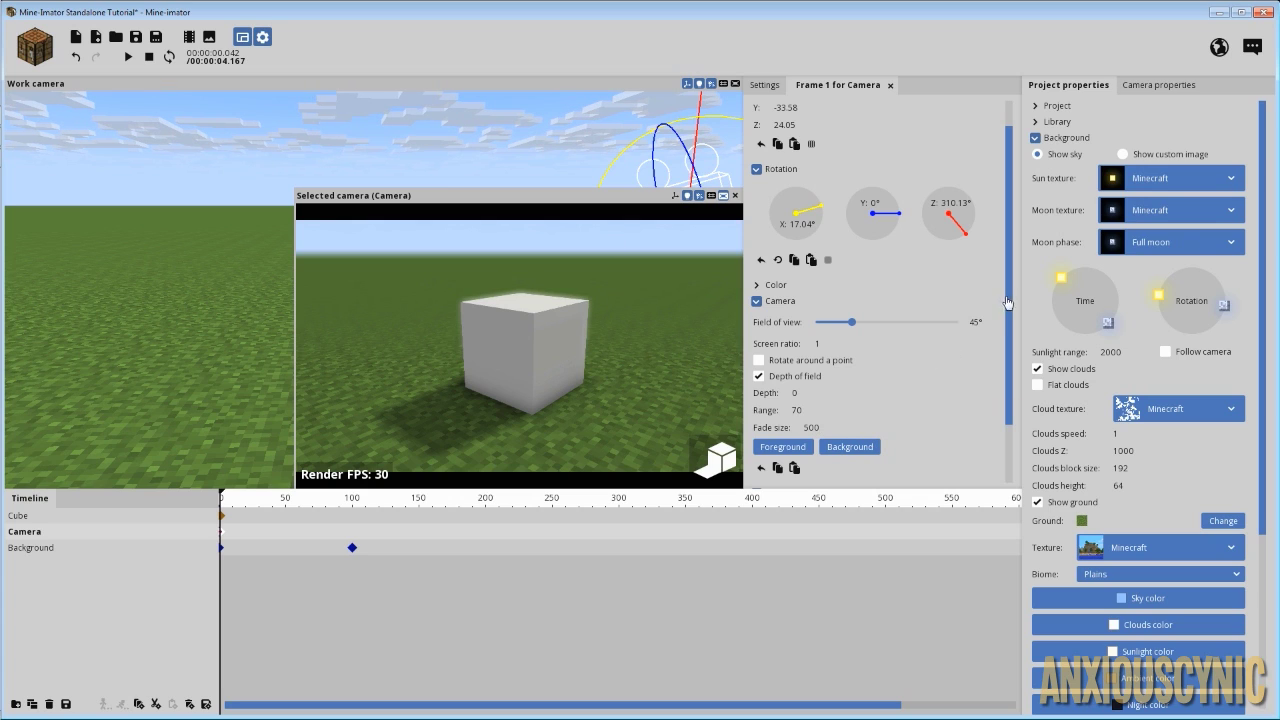
Return to the render settings, try a stronger DOF blur, and set the DOF blur size to 1%.
{"action": "left_click", "coordinate": [769, 88]}
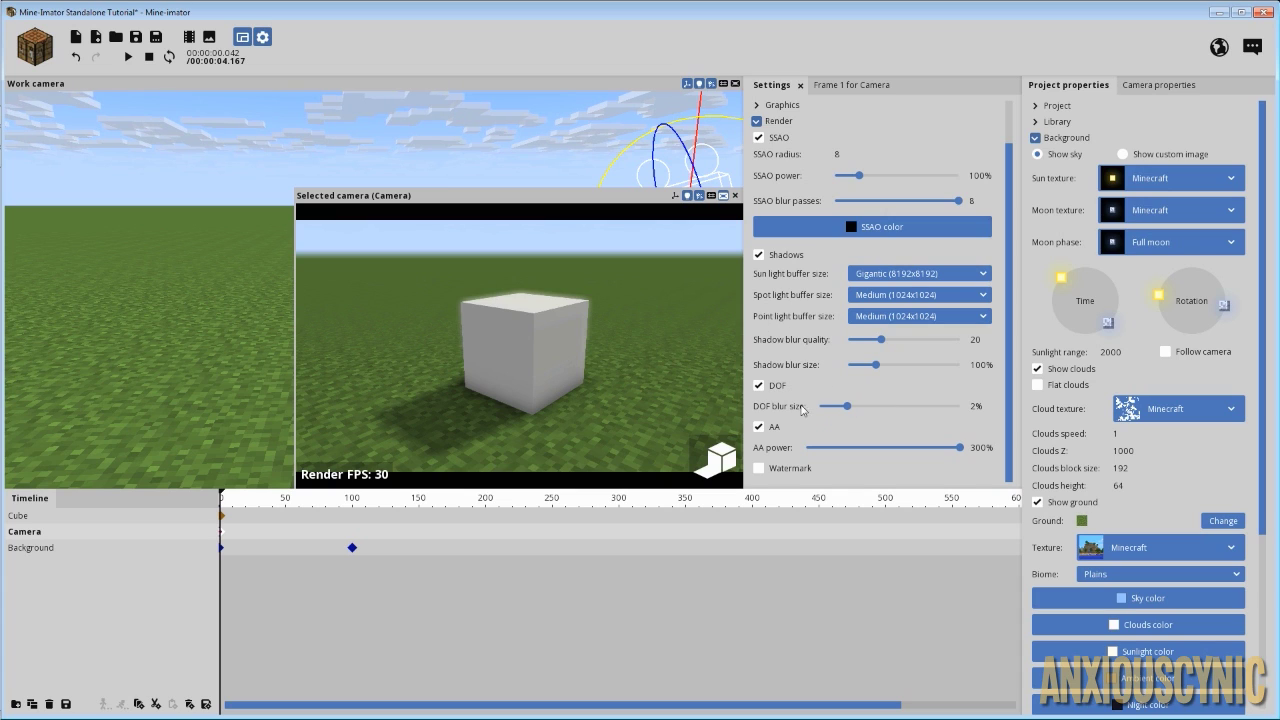
{"action": "mouse_move", "coordinate": [848, 407]}
{"action": "left_mouse_down"}
{"action": "mouse_move", "coordinate": [820, 409]}
{"action": "mouse_move", "coordinate": [967, 407]}
{"action": "mouse_move", "coordinate": [858, 407]}
{"action": "left_mouse_up"}
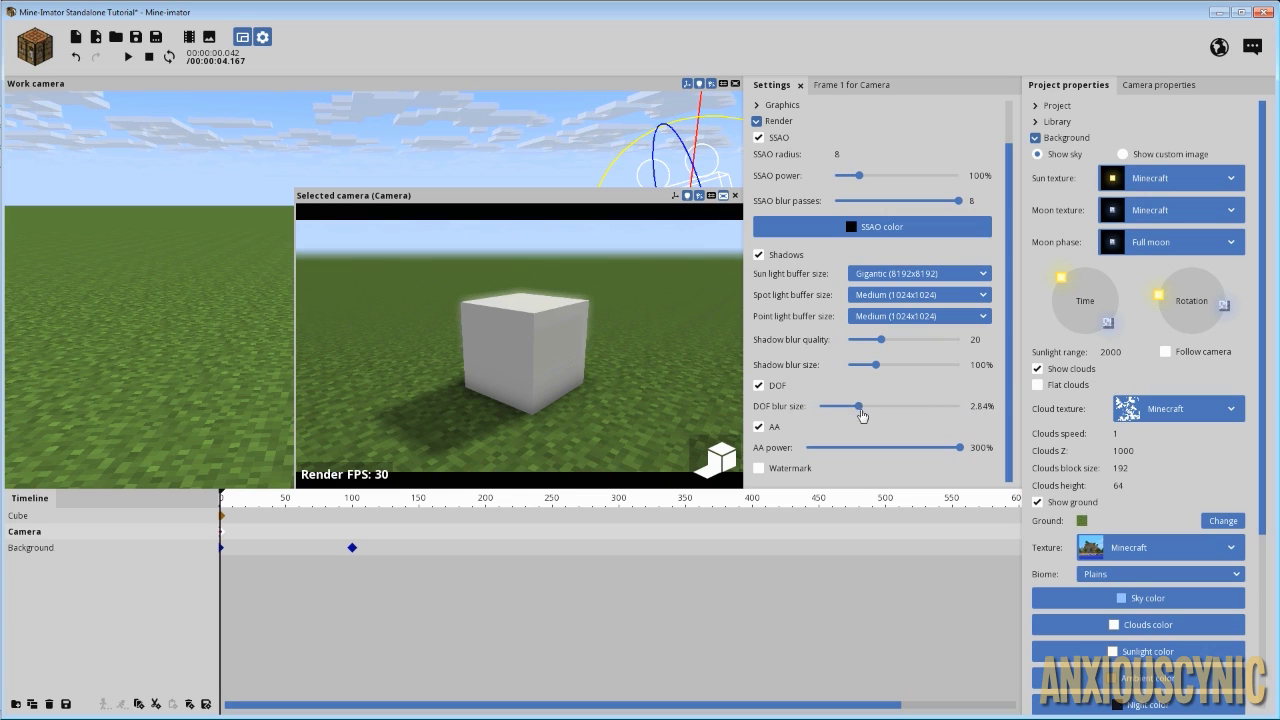
{"action": "left_click_drag", "start_coordinate": [848, 407], "coordinate": [835, 407]}
{"action": "left_click", "coordinate": [990, 407]}
{"action": "type", "text": "1"}
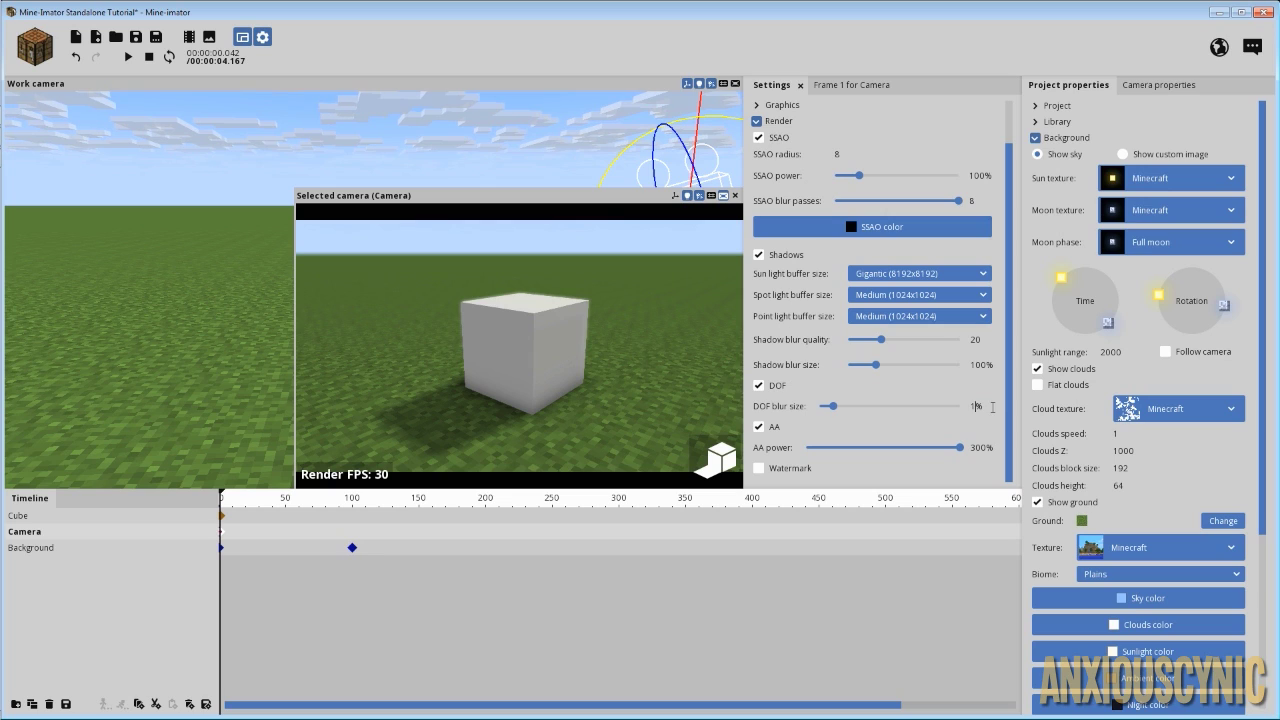
{"action": "key", "text": "Return"}
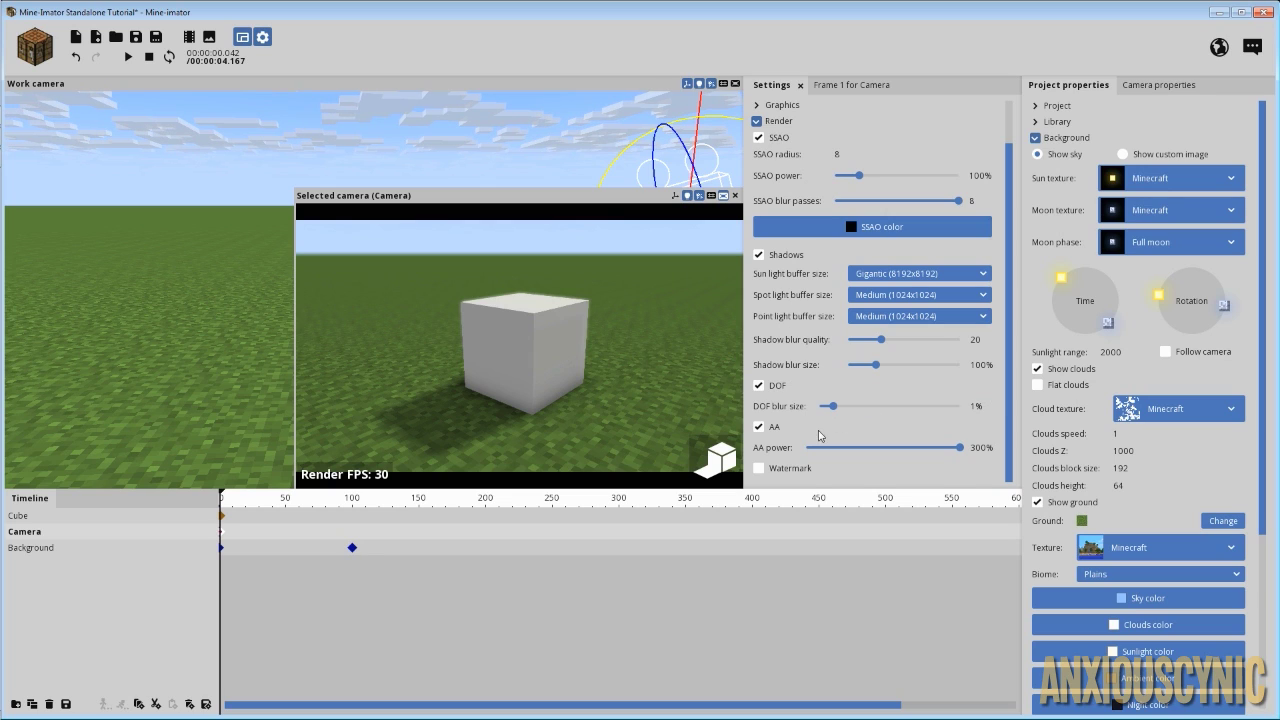
Switch AA off and on again to compare the edges, try a lower AA power, and restore it to 300%.
{"action": "left_click", "coordinate": [760, 428]}
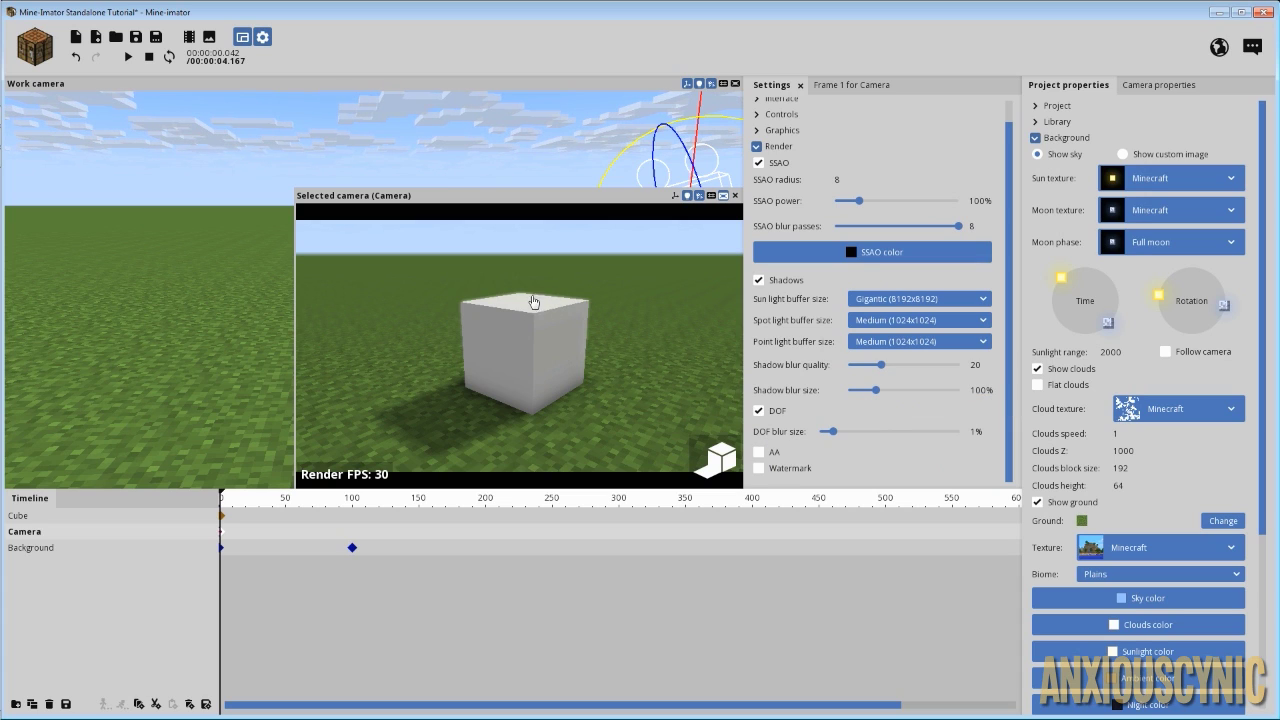
{"action": "left_click", "coordinate": [766, 452]}
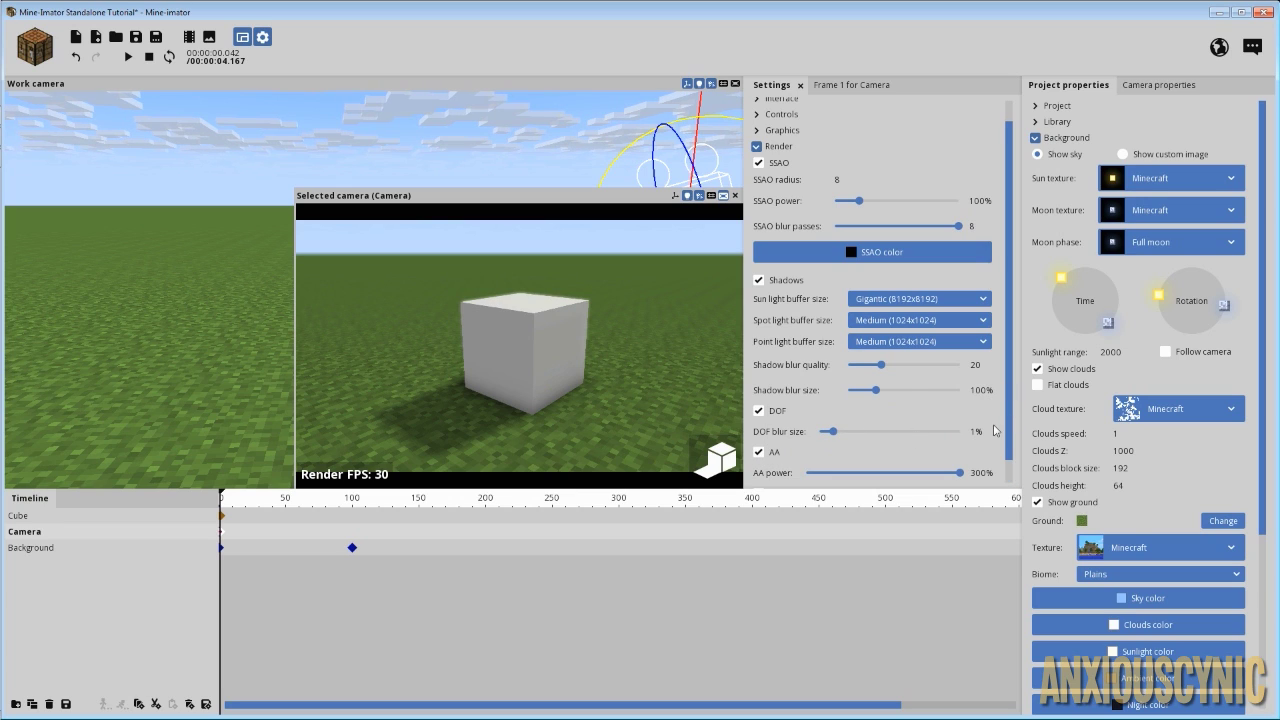
{"action": "scroll", "coordinate": [1010, 413], "scroll_direction": "down", "scroll_amount": 1}
{"action": "mouse_move", "coordinate": [960, 447]}
{"action": "left_mouse_down"}
{"action": "mouse_move", "coordinate": [812, 455]}
{"action": "mouse_move", "coordinate": [956, 462]}
{"action": "left_mouse_up"}
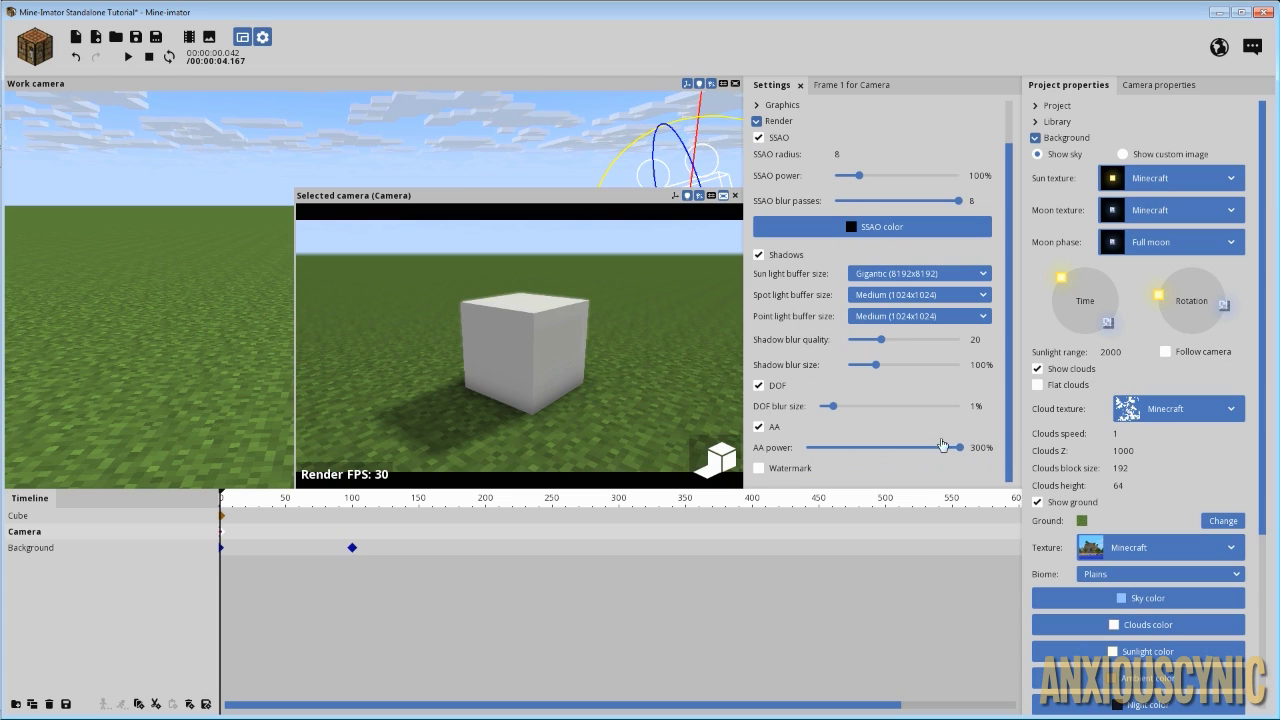
{"action": "left_click", "coordinate": [857, 450]}
{"action": "left_click_drag", "start_coordinate": [862, 455], "coordinate": [1012, 462]}
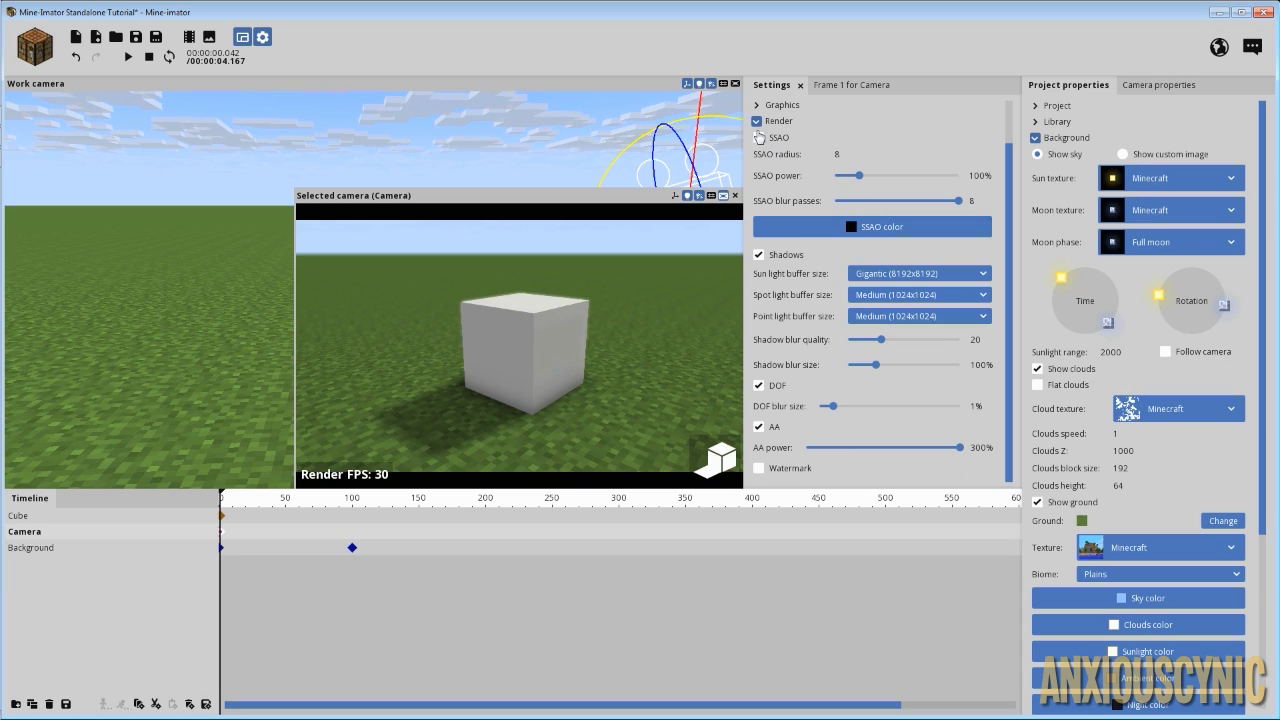
Collapse the Render section and close the settings.
{"action": "left_click", "coordinate": [757, 121]}
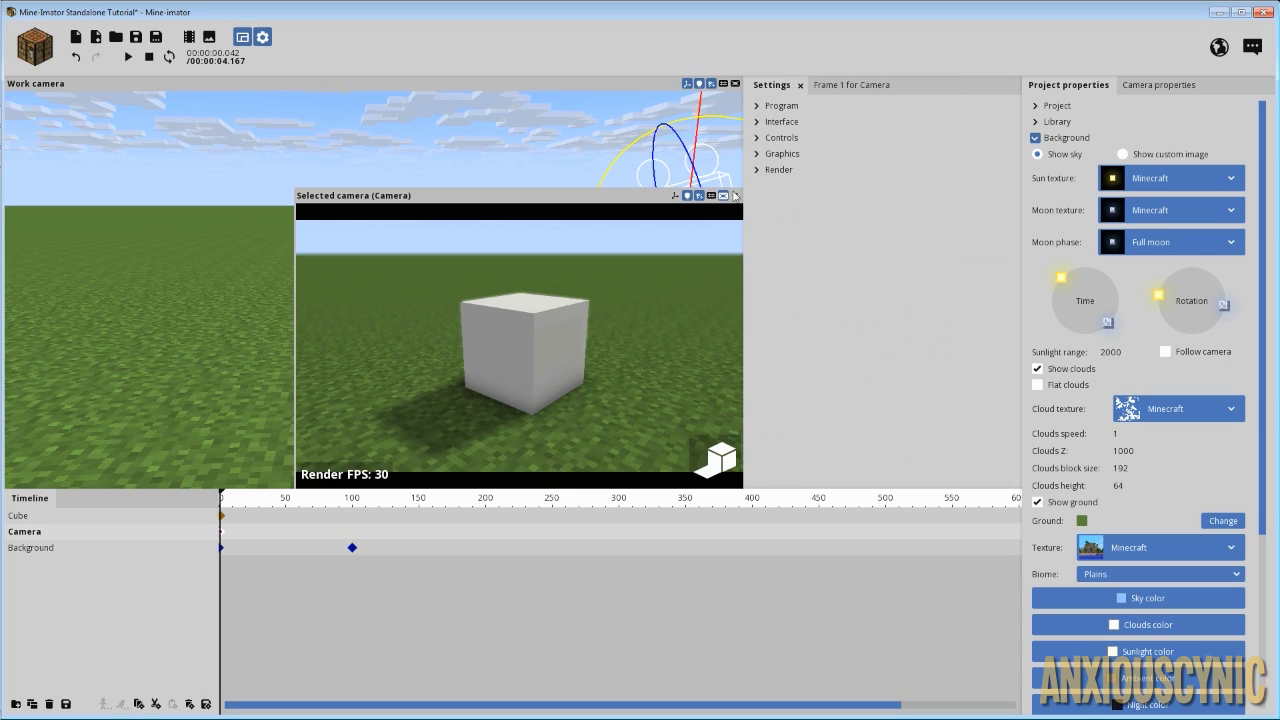
{"action": "left_click", "coordinate": [800, 86]}
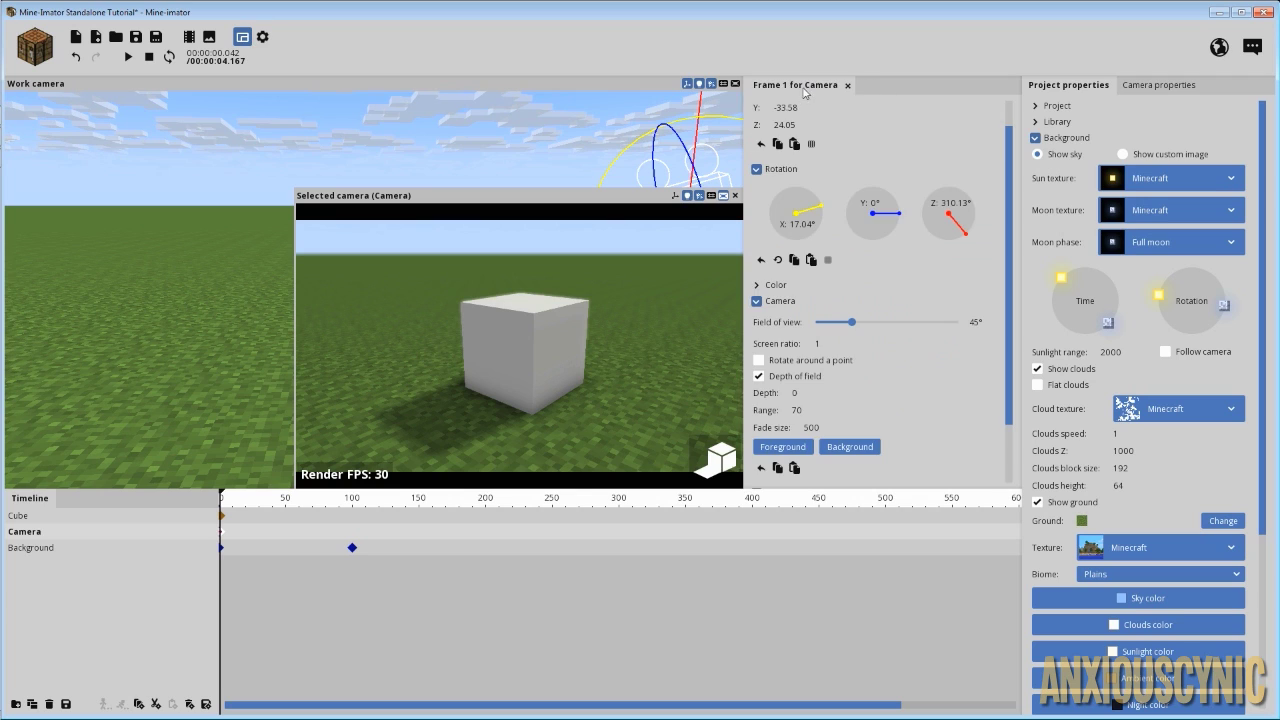
Check the image export options without exporting, and review the file formats offered for movie export.
{"action": "left_click", "coordinate": [209, 37]}
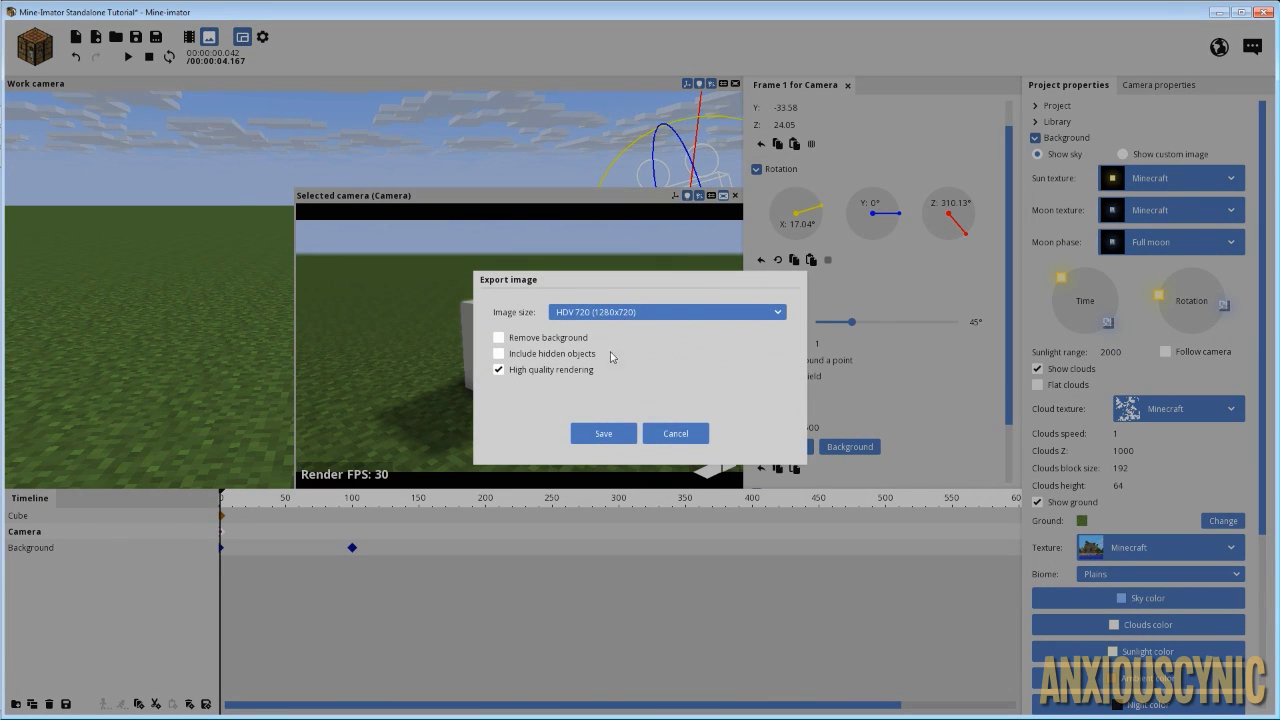
{"action": "left_click", "coordinate": [676, 433]}
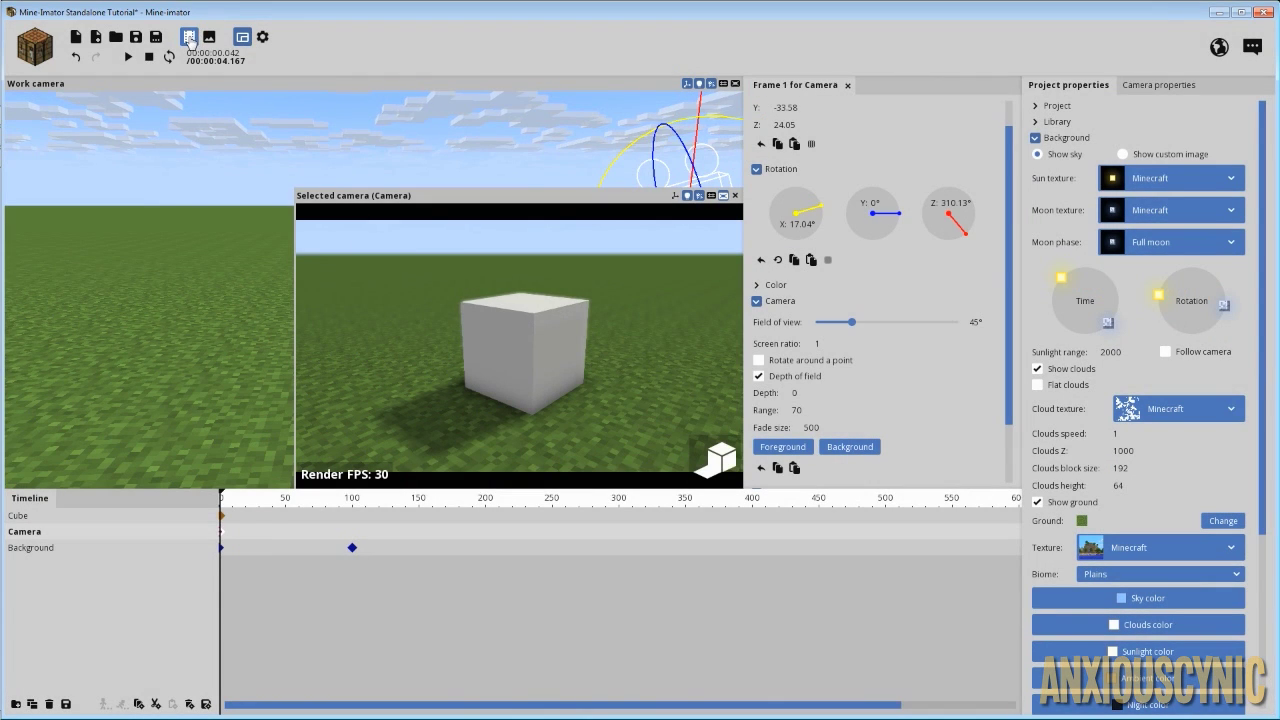
{"action": "left_click", "coordinate": [189, 37]}
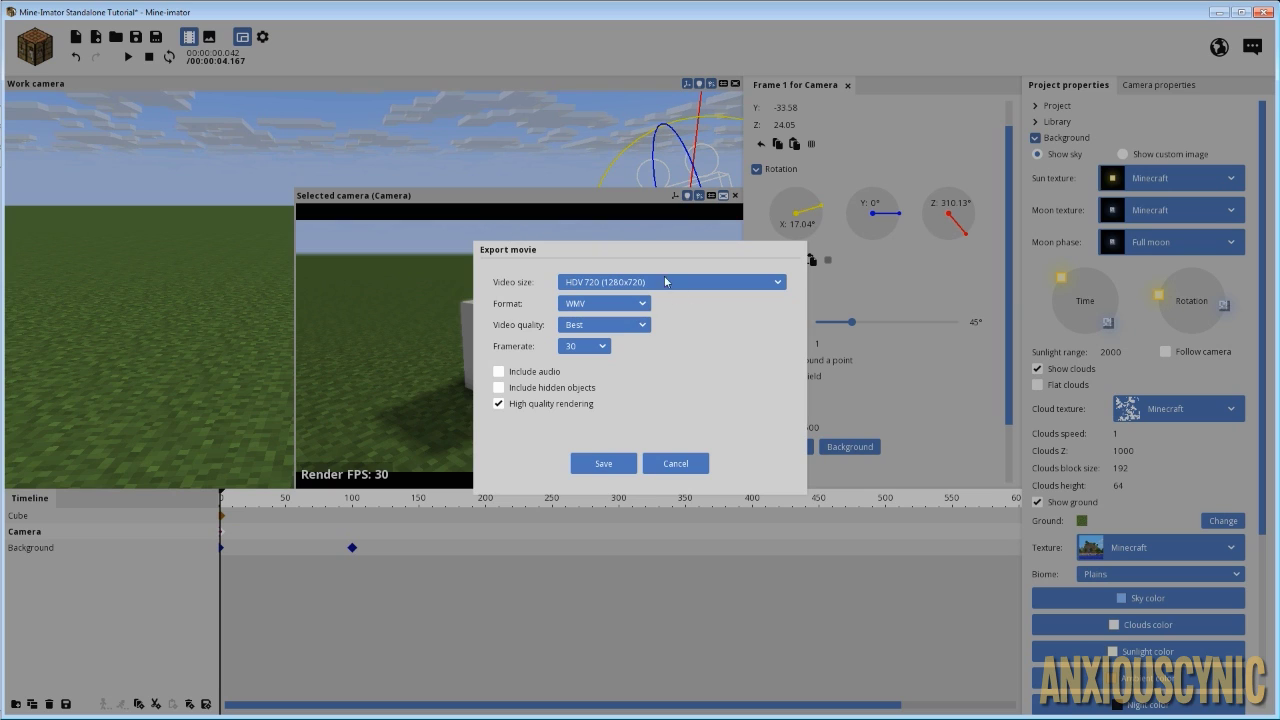
{"action": "left_click", "coordinate": [640, 303]}
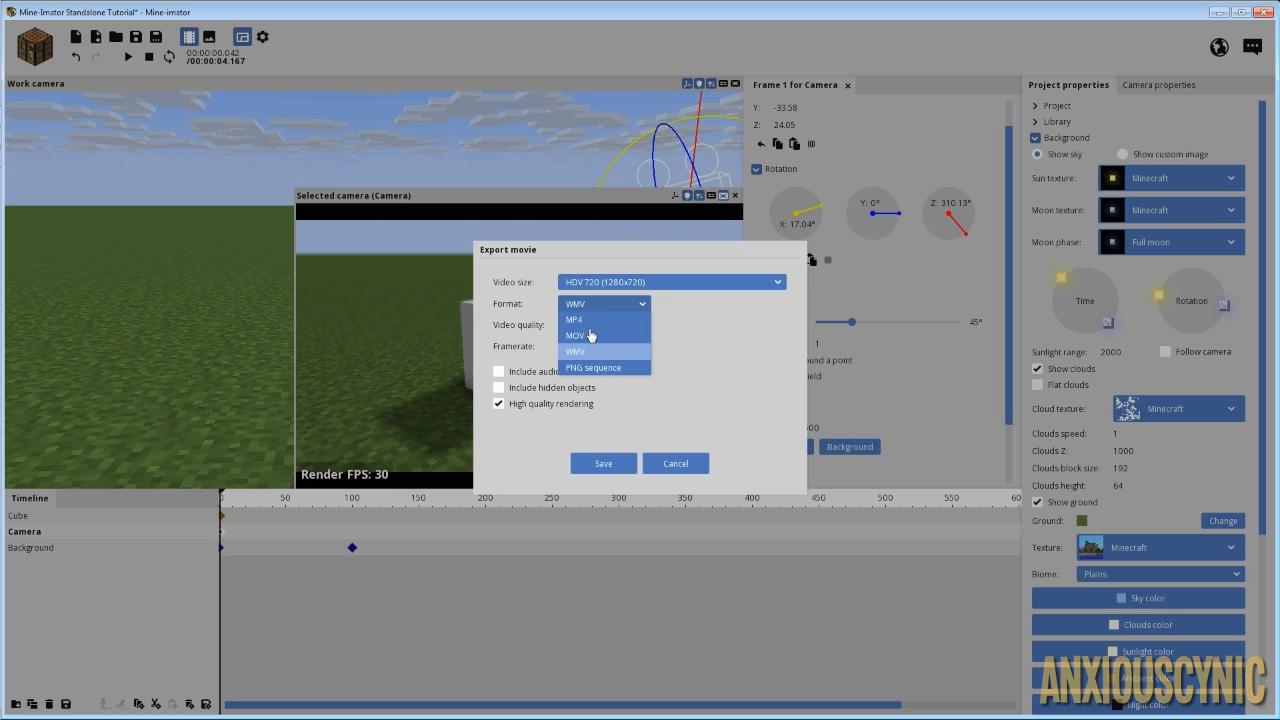
{"action": "left_click", "coordinate": [622, 200]}
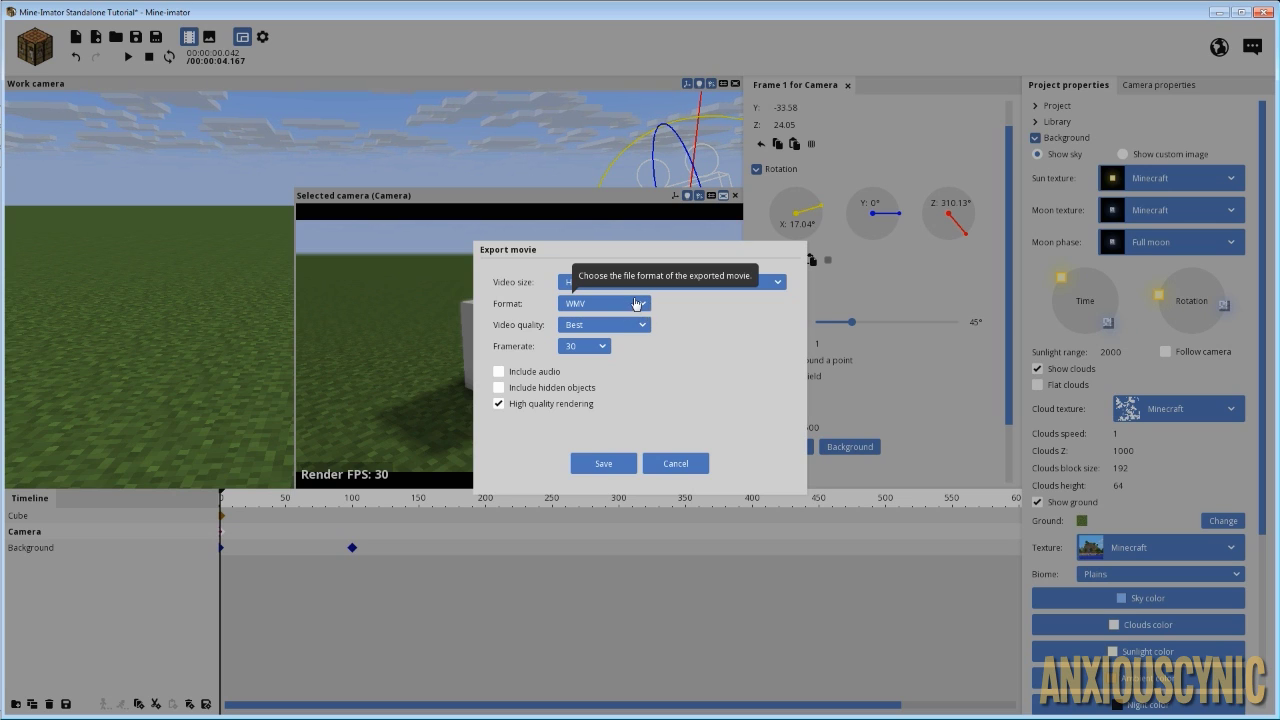
{"action": "left_click", "coordinate": [646, 305]}
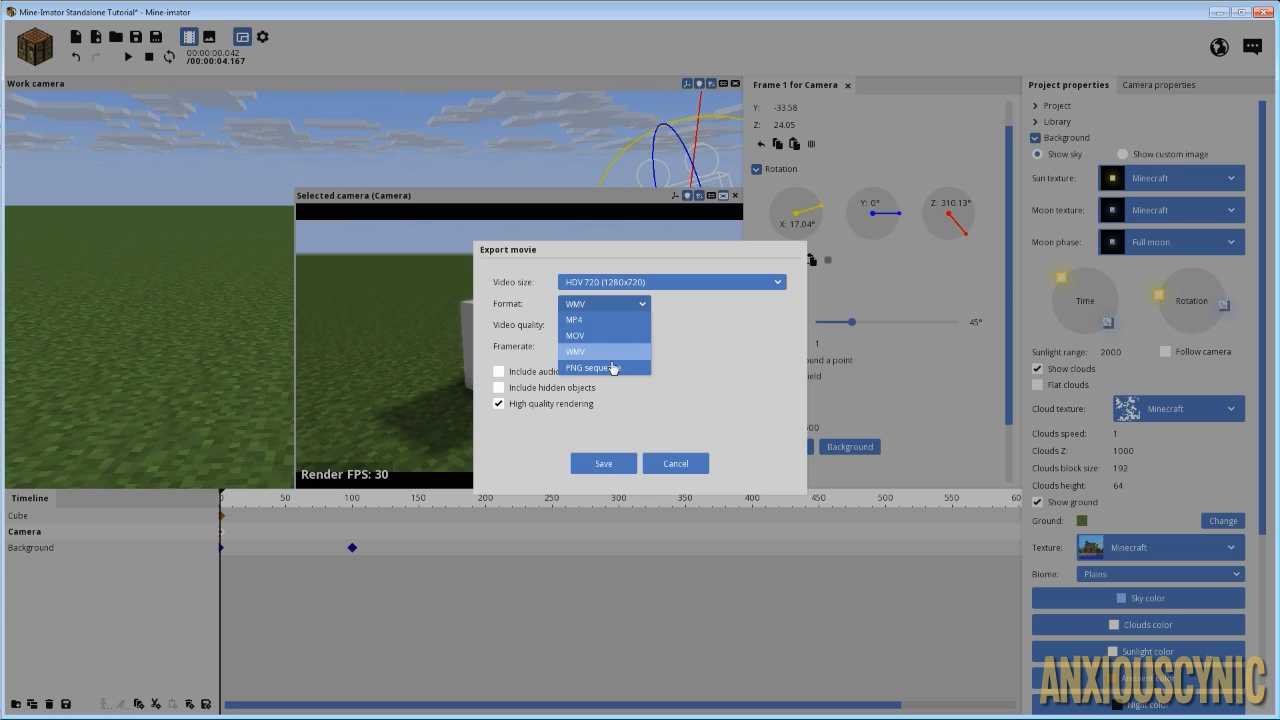
{"action": "left_click", "coordinate": [718, 328]}
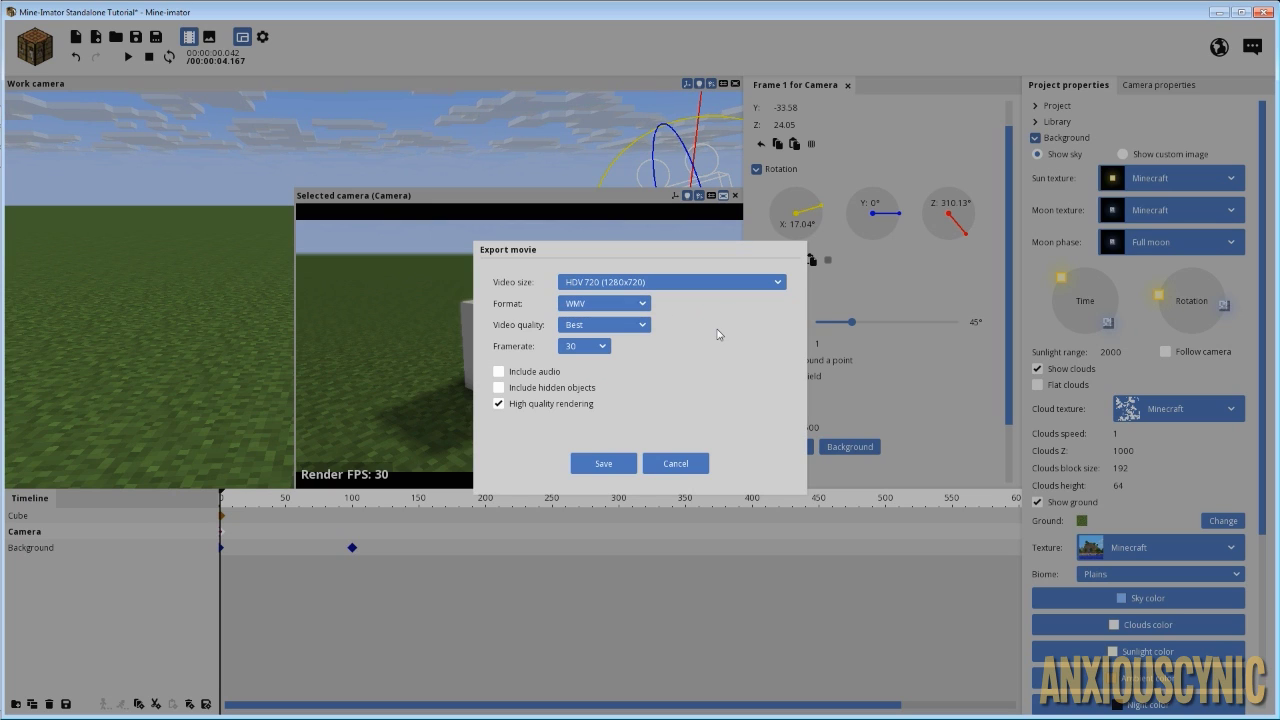
Review the video quality and framerate choices for movie export, and leave without exporting.
{"action": "left_click", "coordinate": [645, 326]}
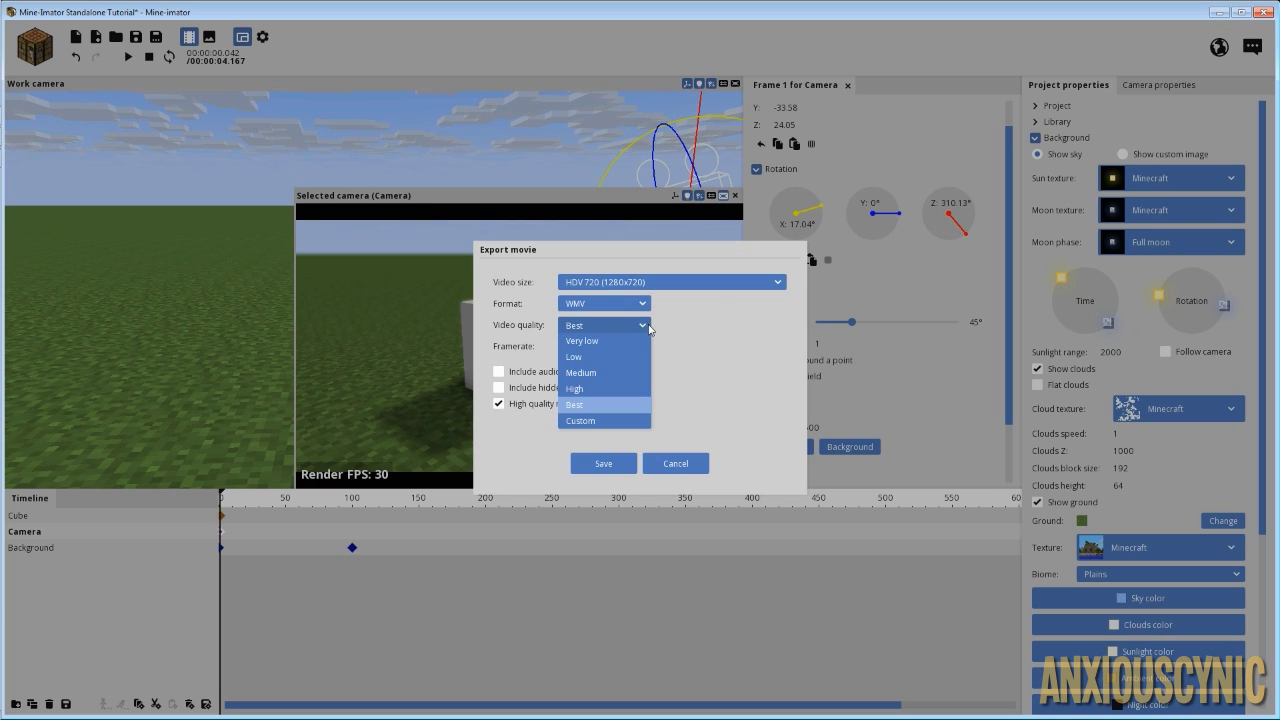
{"action": "left_click", "coordinate": [625, 324]}
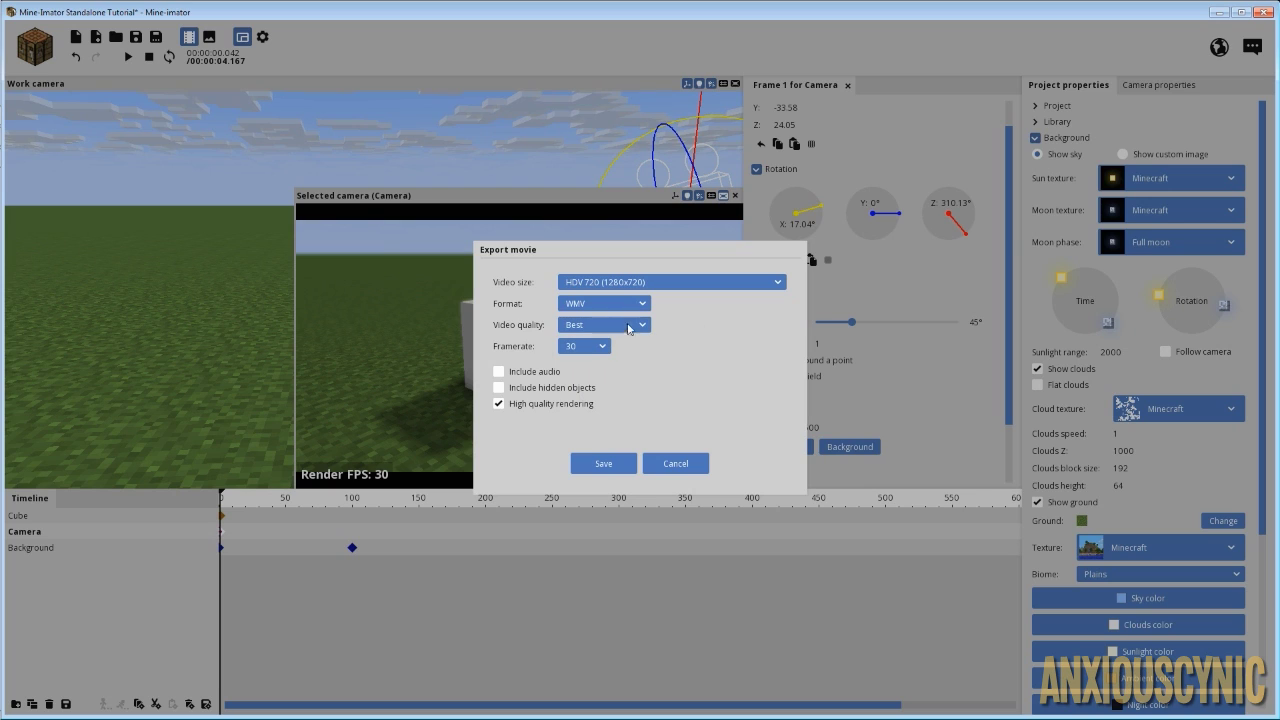
{"action": "left_click", "coordinate": [605, 349]}
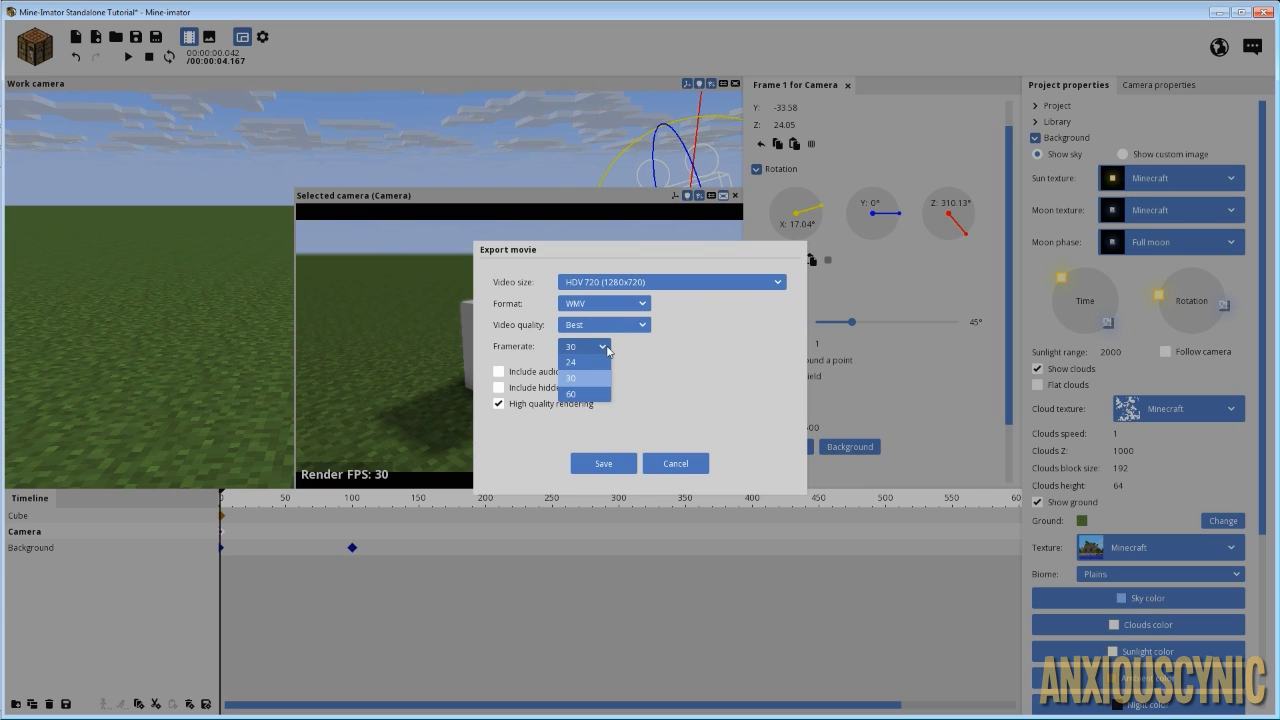
{"action": "left_click", "coordinate": [607, 349]}
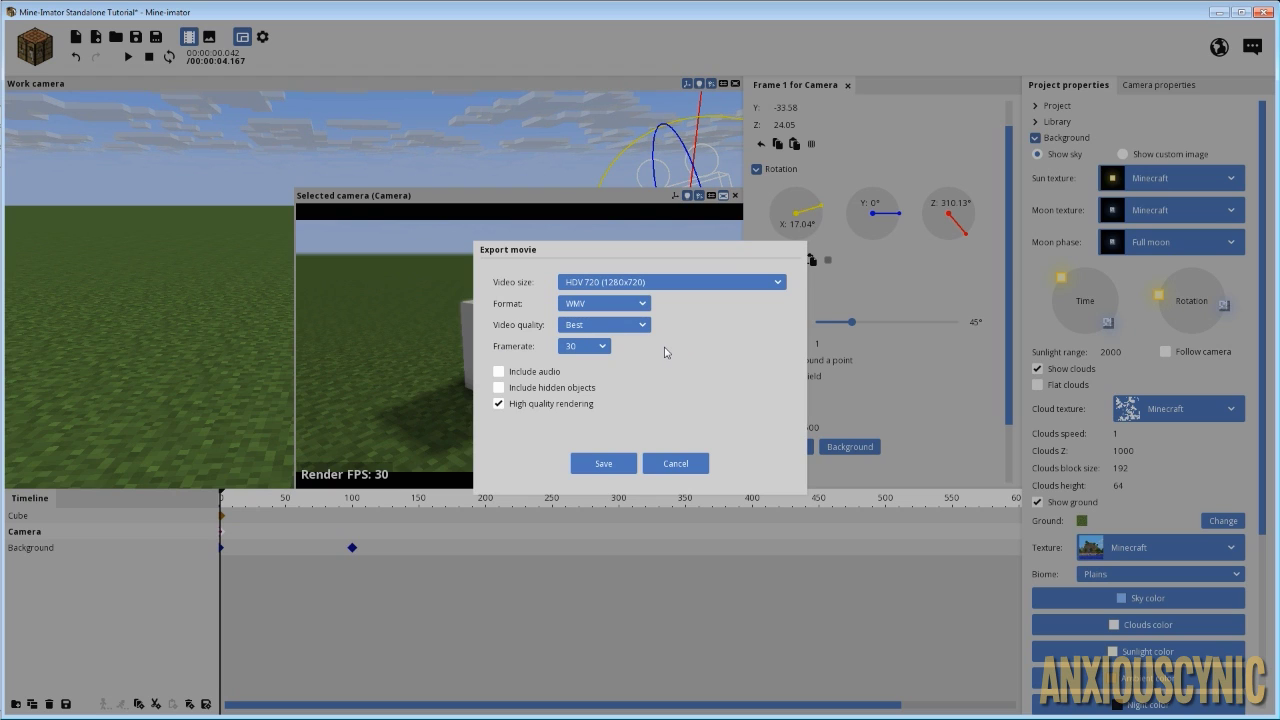
{"action": "left_click", "coordinate": [607, 347]}
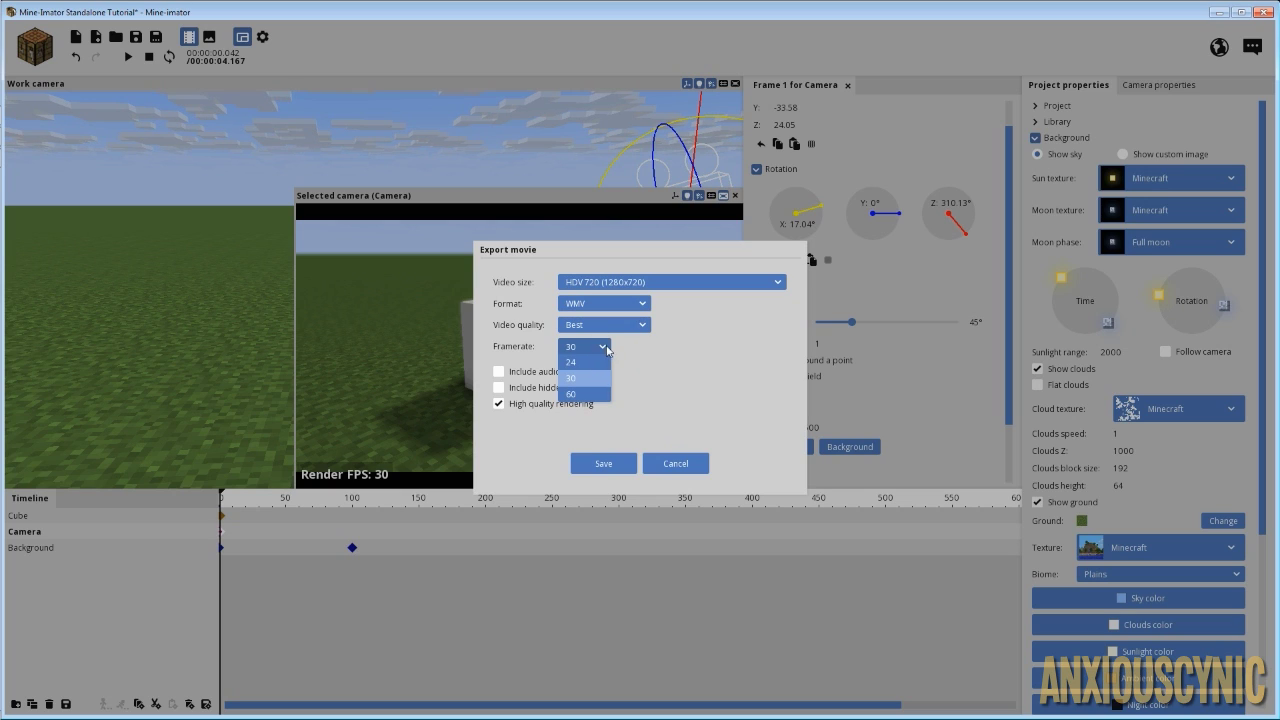
{"action": "left_click", "coordinate": [717, 338]}
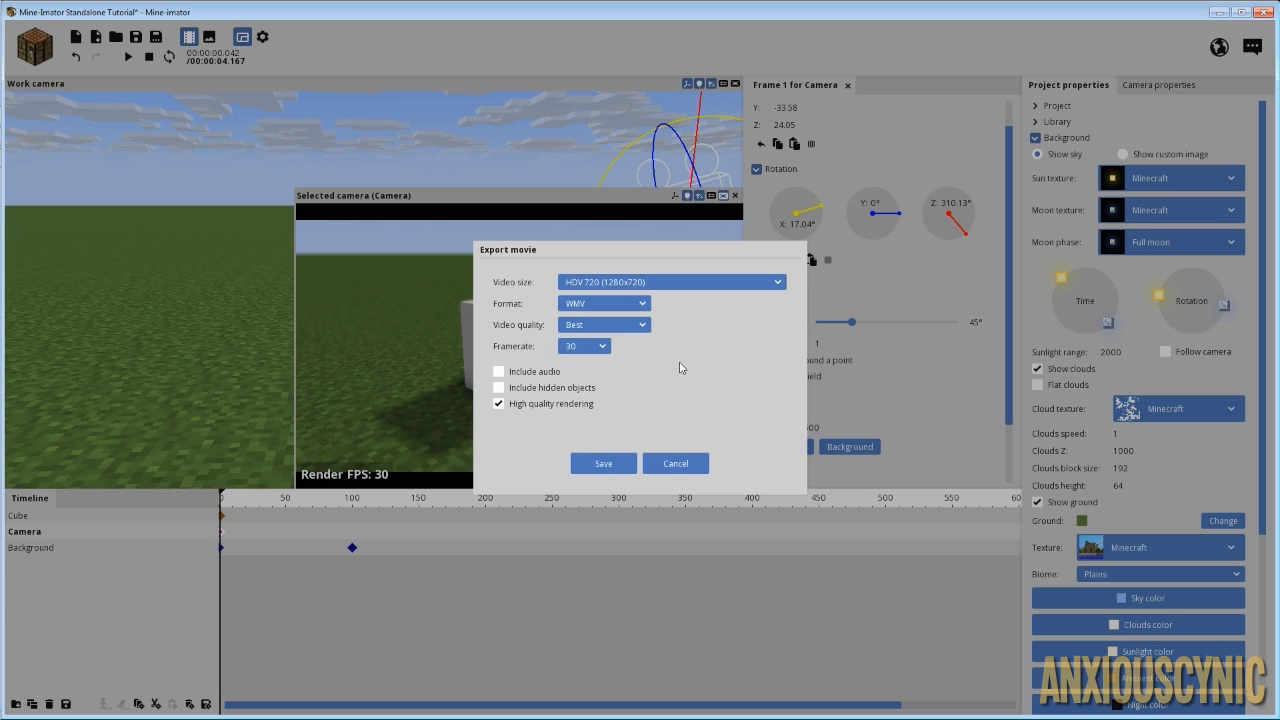
{"action": "left_click", "coordinate": [603, 348]}
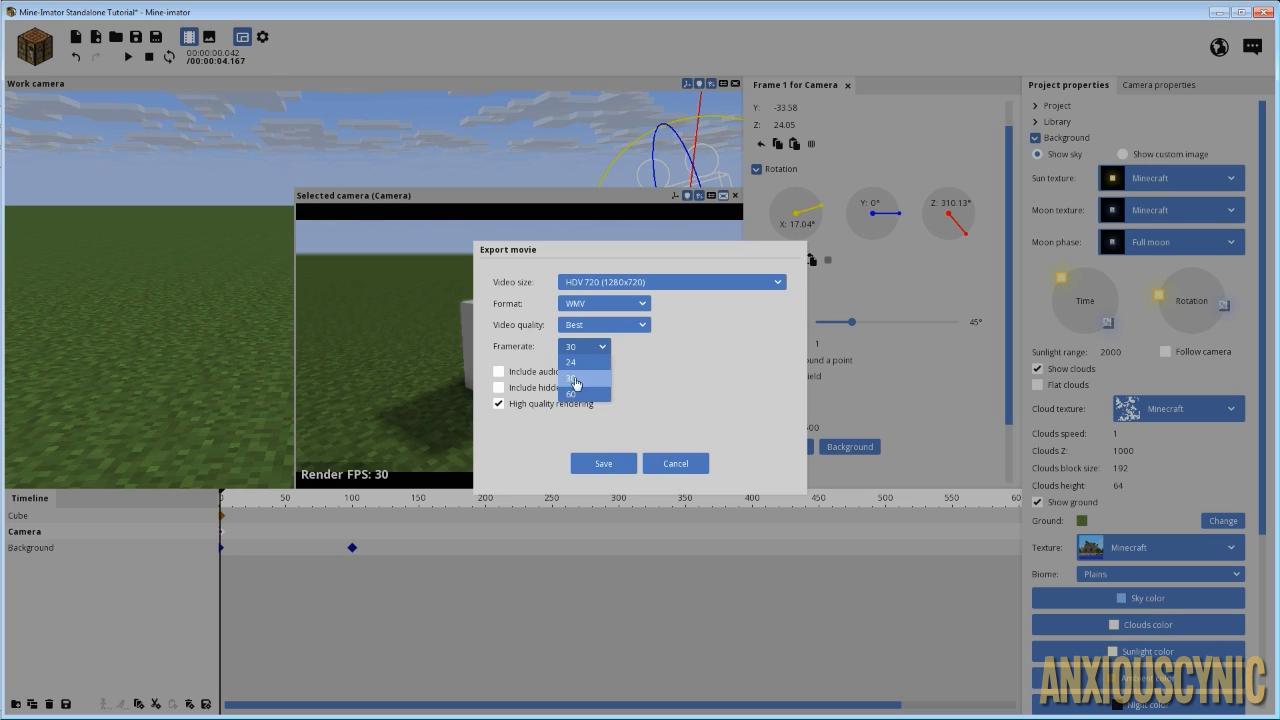
{"action": "left_click", "coordinate": [695, 356]}
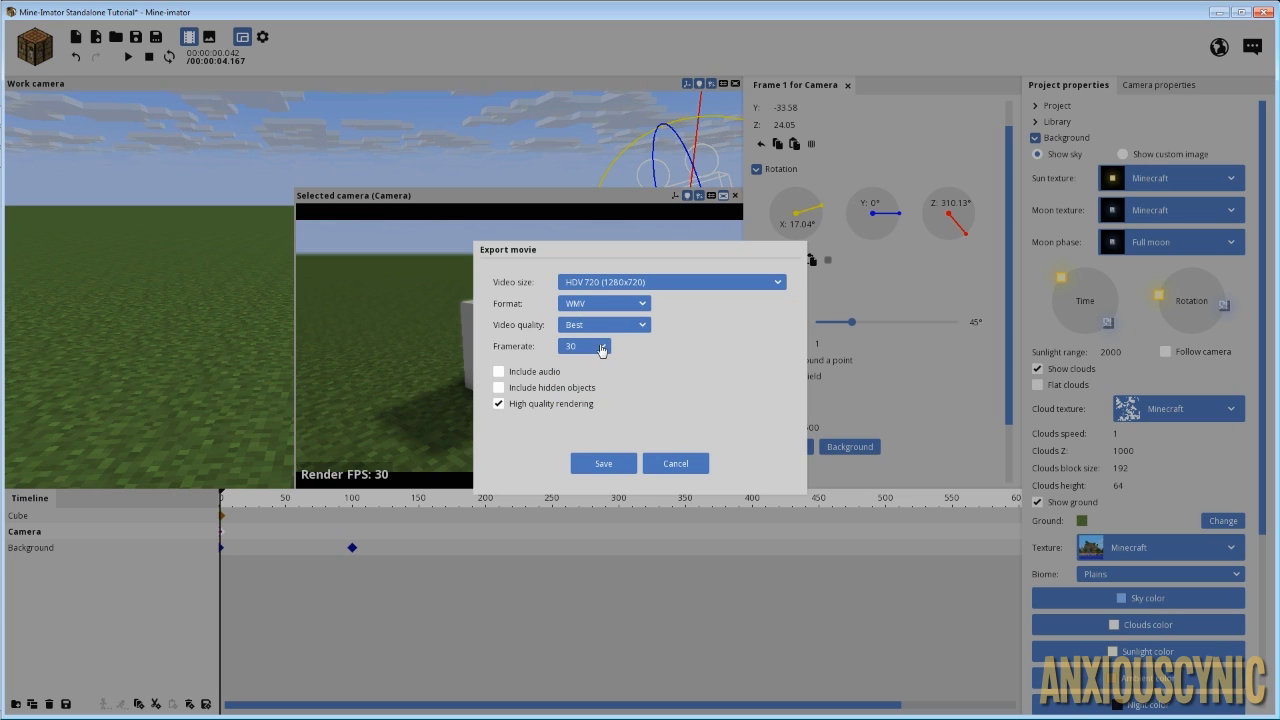
{"action": "left_click", "coordinate": [603, 348]}
{"action": "left_click", "coordinate": [744, 374]}
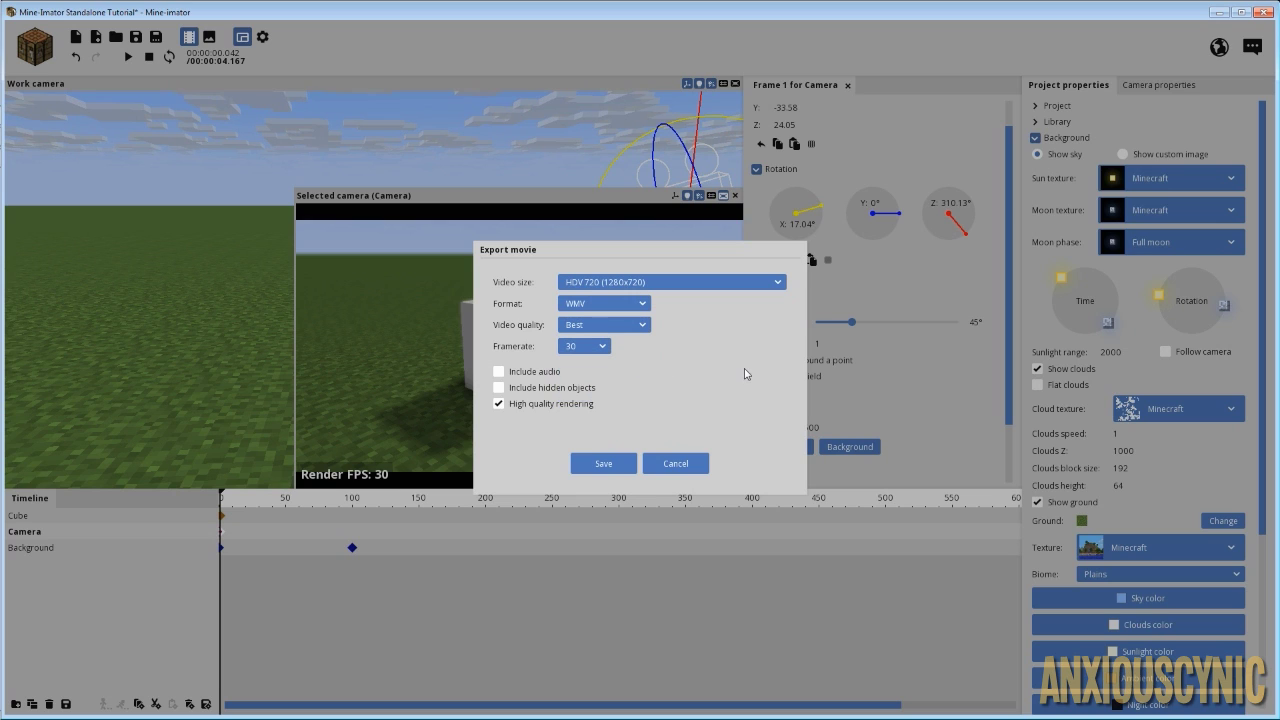
{"action": "left_click", "coordinate": [676, 464]}
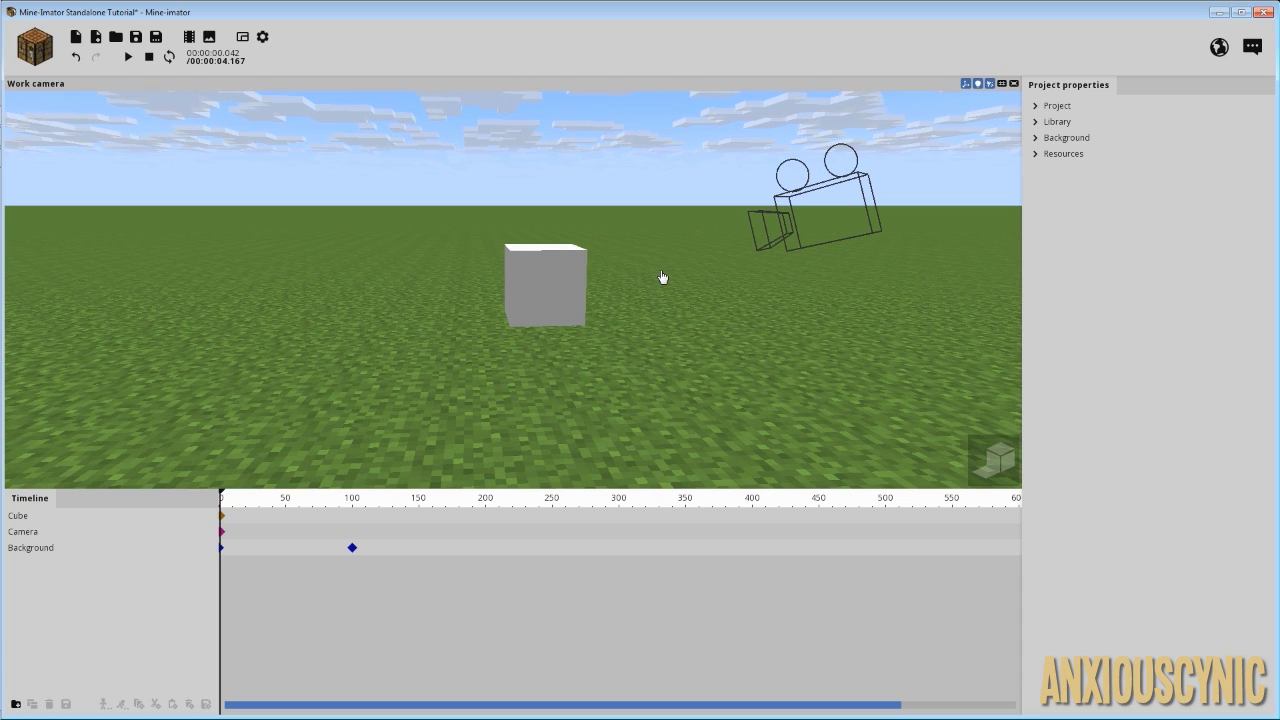
Import the rig file Character_Controller_BestWalk.object from the My Rigs folder into the project.
{"action": "right_click_drag", "start_coordinate": [646, 274], "coordinate": [646, 302]}
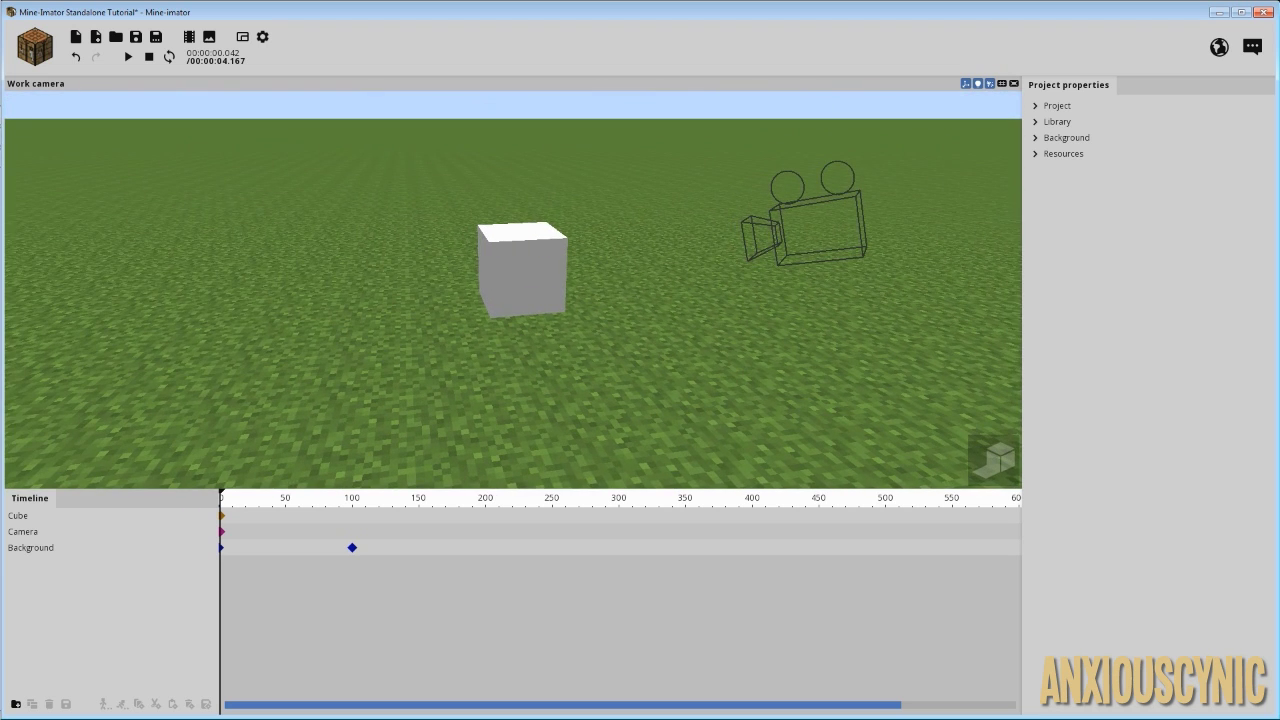
{"action": "left_click", "coordinate": [94, 36]}
{"action": "left_click", "coordinate": [96, 38]}
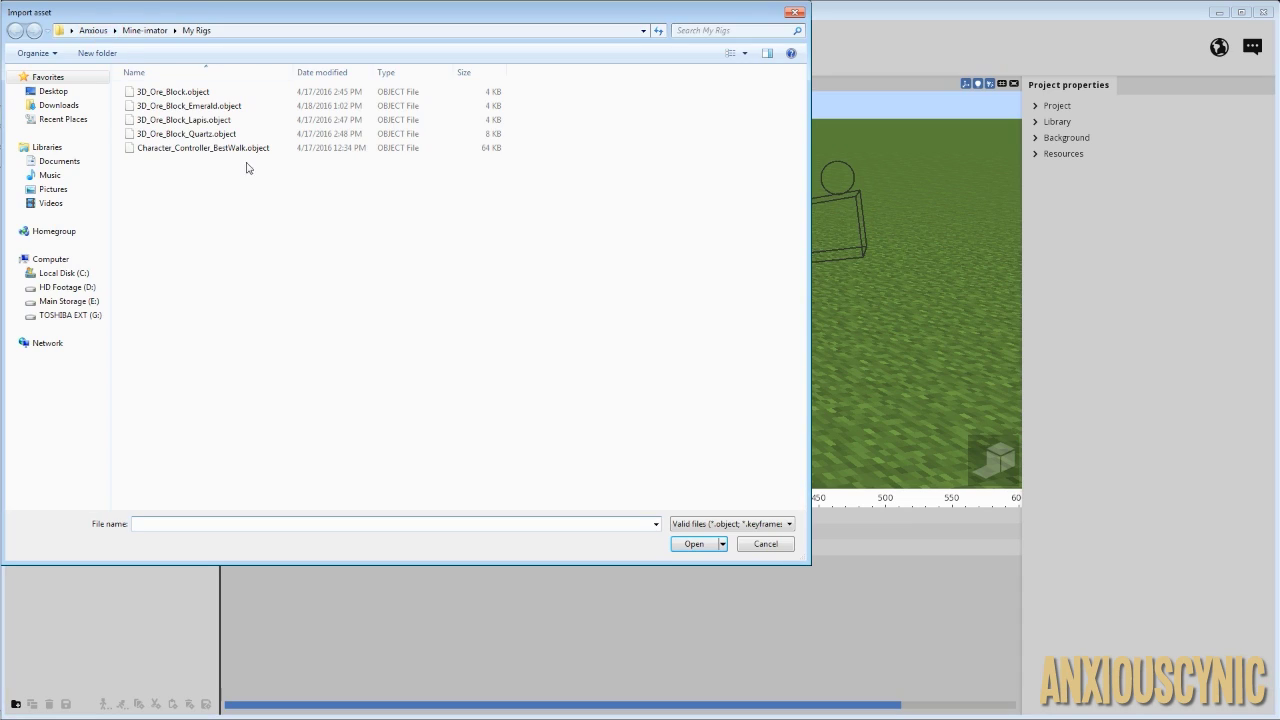
{"action": "left_click_drag", "start_coordinate": [290, 16], "coordinate": [406, 40]}
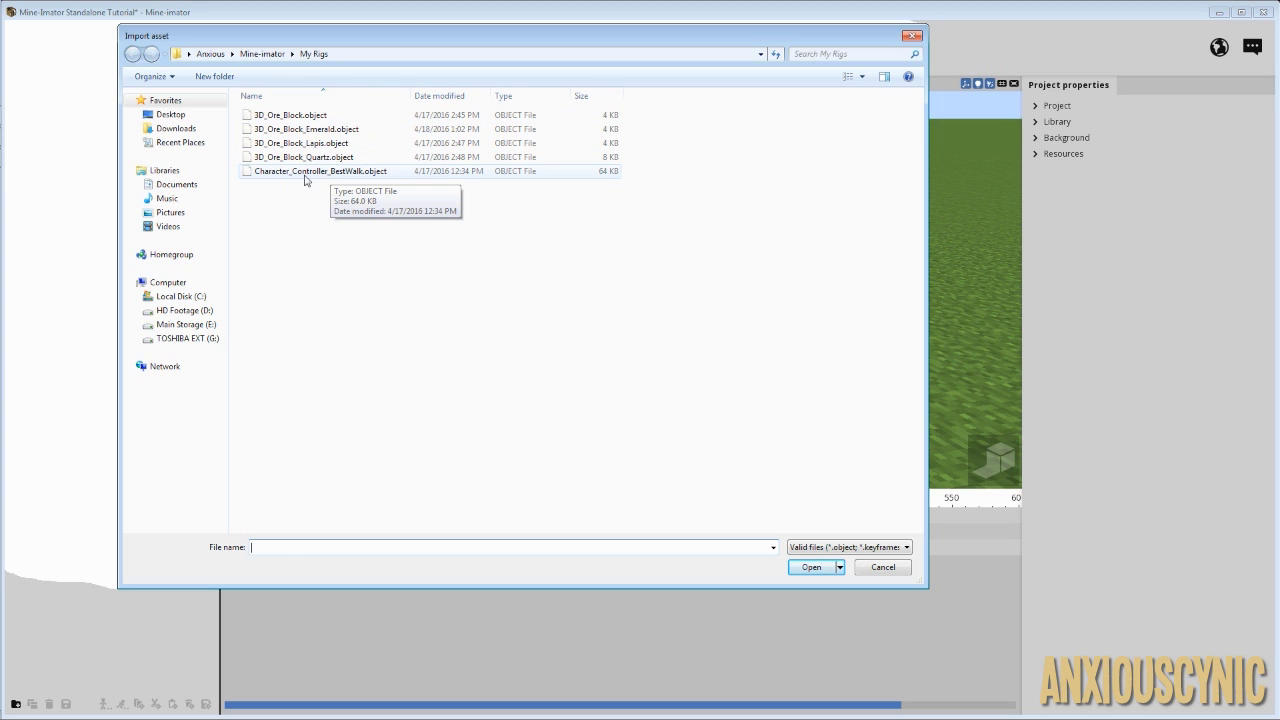
{"action": "left_click", "coordinate": [306, 174]}
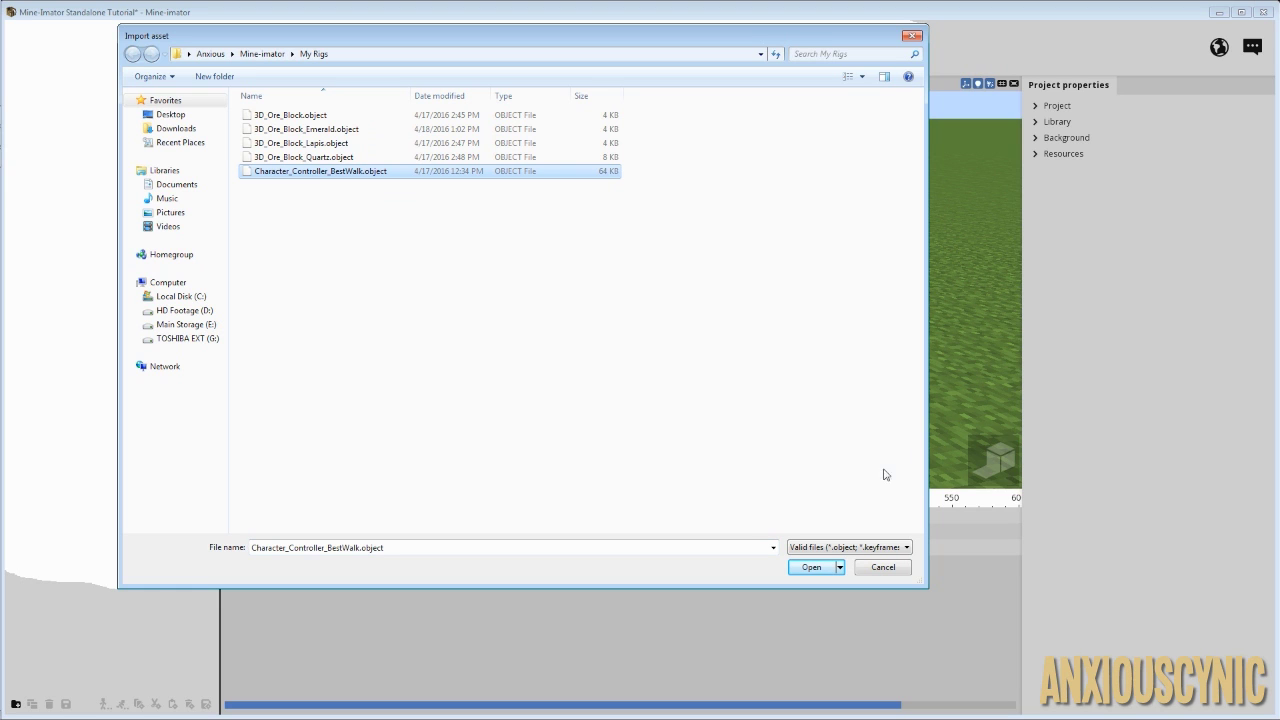
{"action": "left_click", "coordinate": [822, 567]}
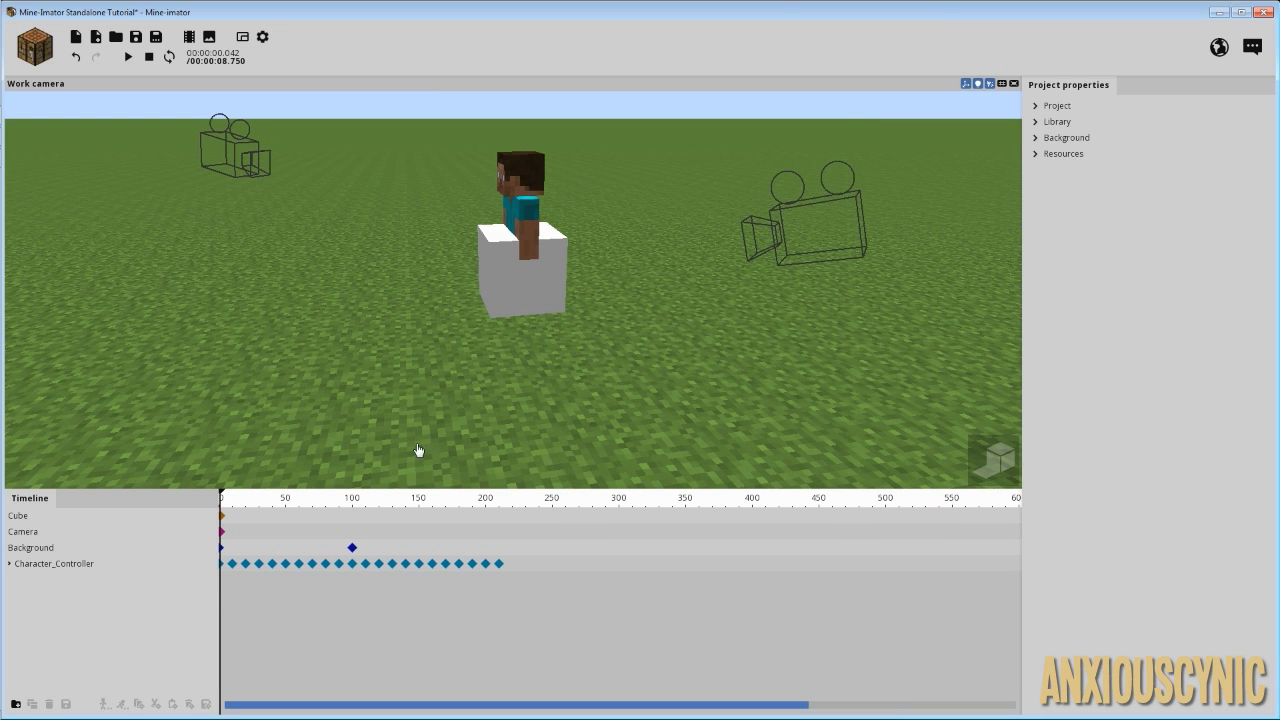
Expand the Character_Controller hierarchy in the timeline and delete the cube.
{"action": "left_click", "coordinate": [54, 566]}
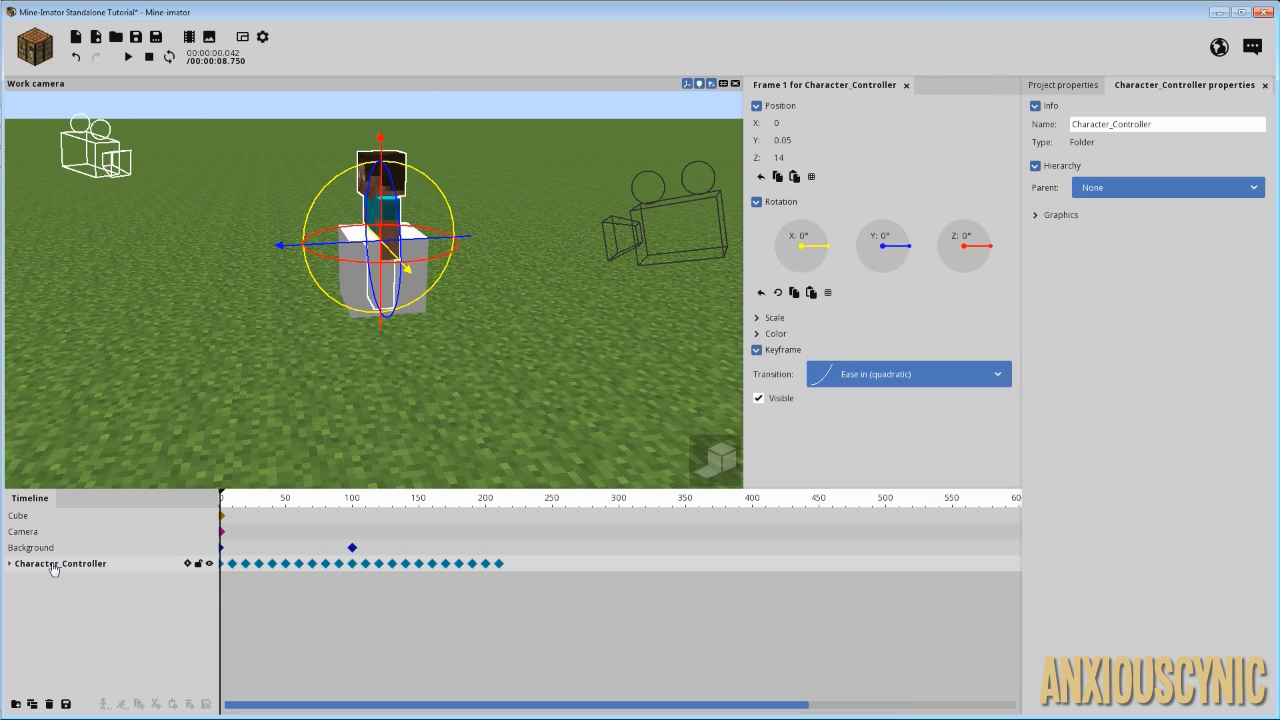
{"action": "left_click", "coordinate": [10, 564]}
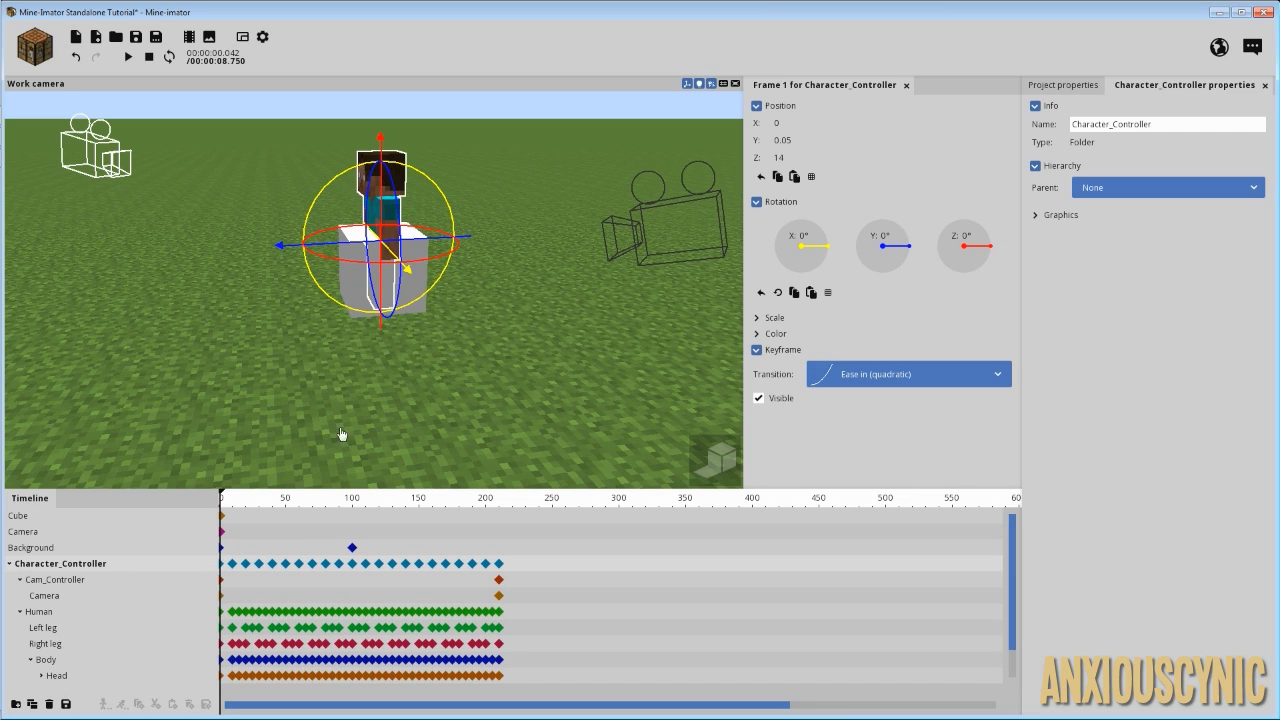
{"action": "left_click", "coordinate": [24, 517]}
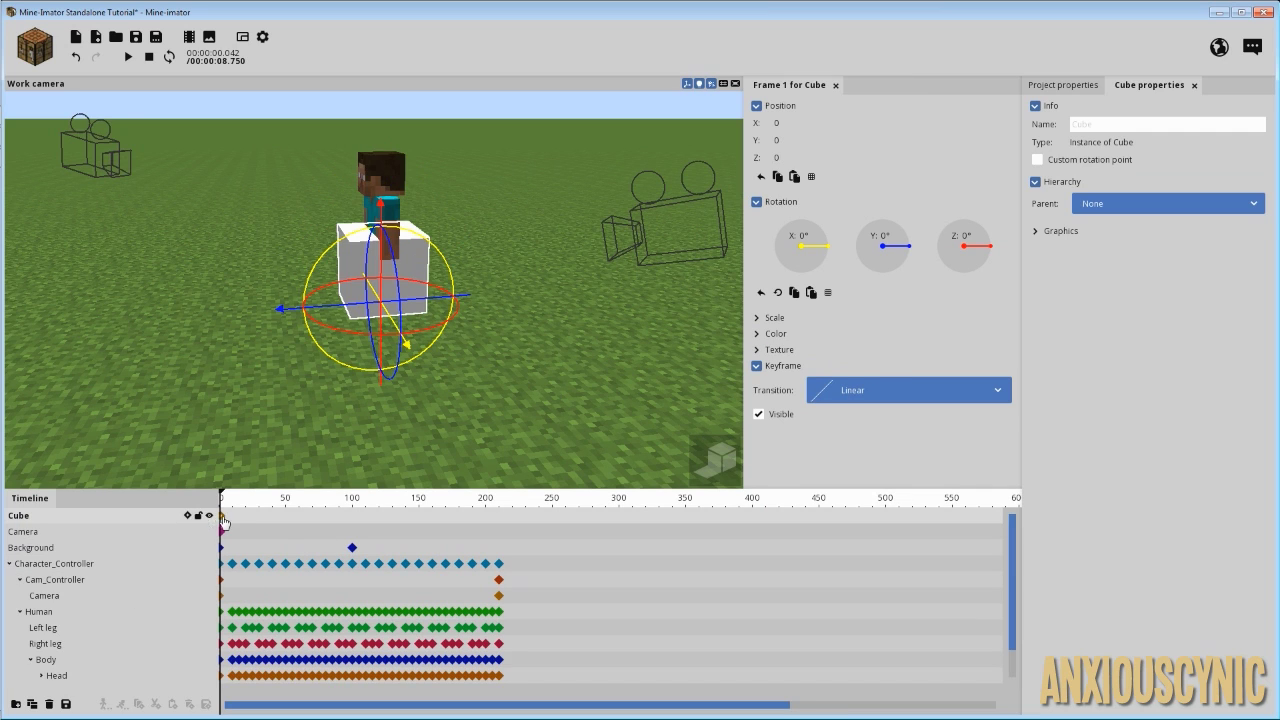
{"action": "left_click", "coordinate": [48, 704]}
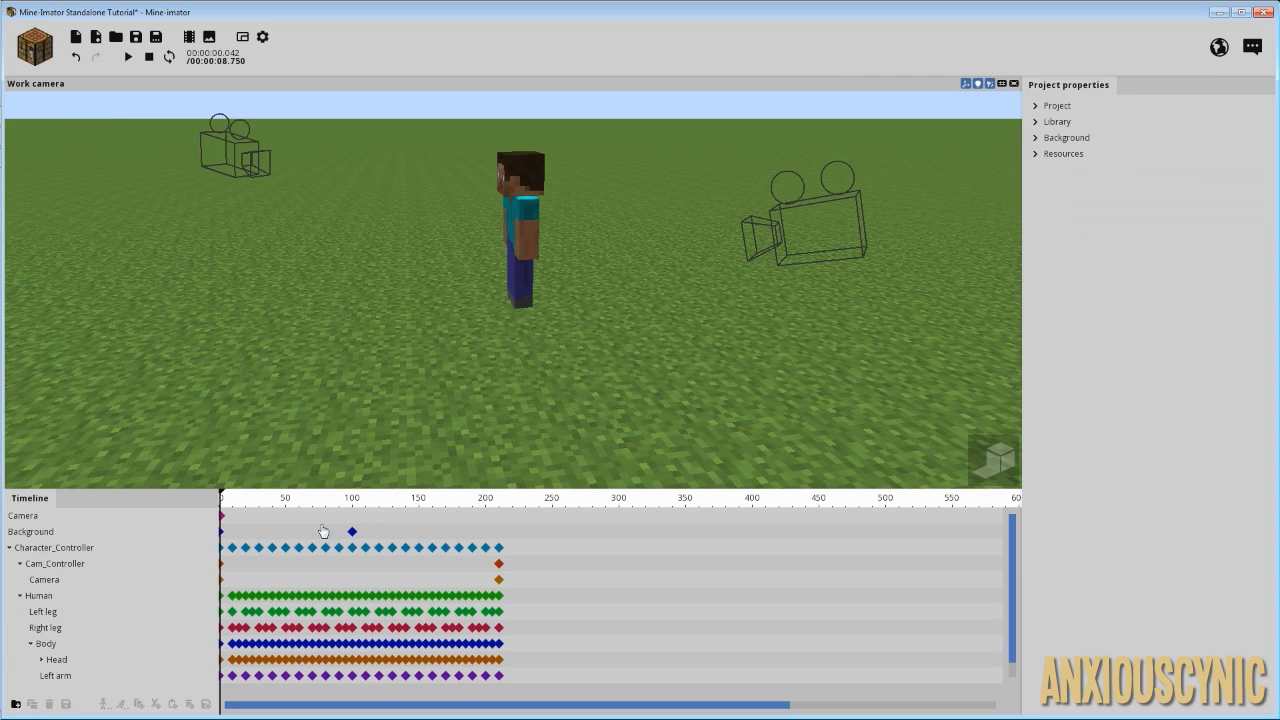
Play the walk animation from the first frame, and delete the Background keyframe at frame 100.
{"action": "left_click", "coordinate": [218, 500]}
{"action": "key", "text": "space"}
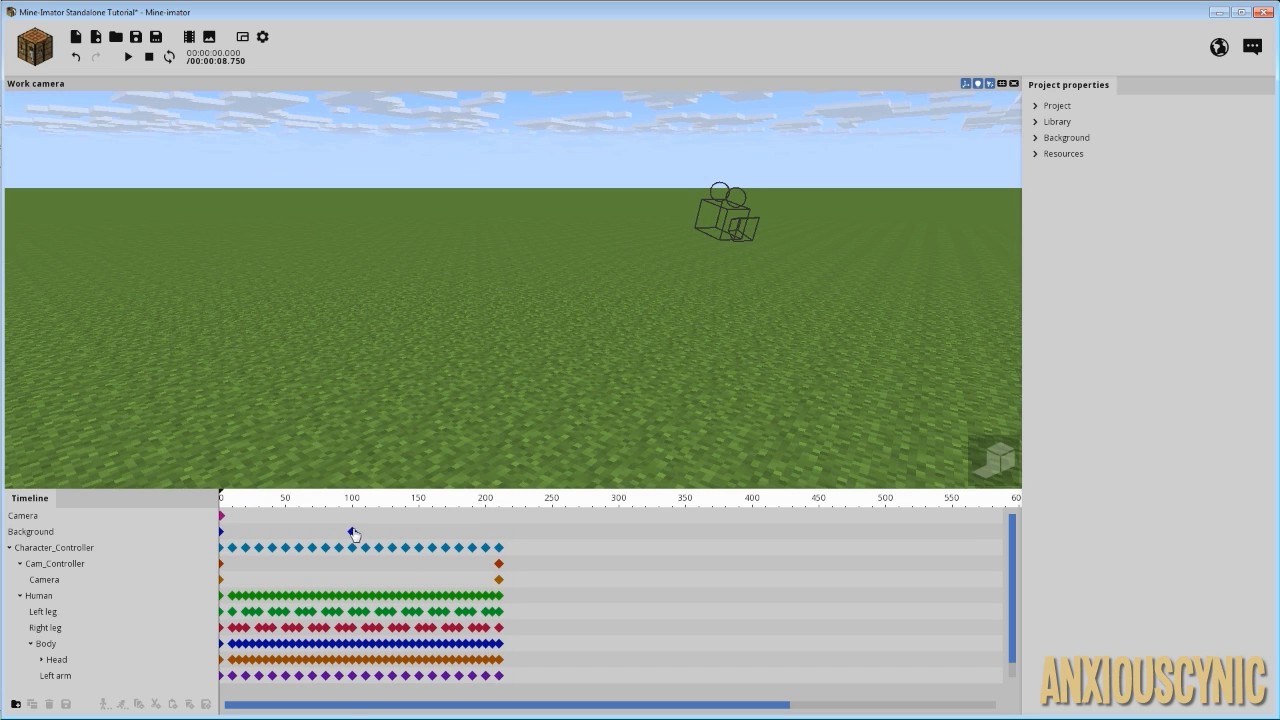
{"action": "left_click", "coordinate": [353, 532]}
{"action": "left_click", "coordinate": [388, 540]}
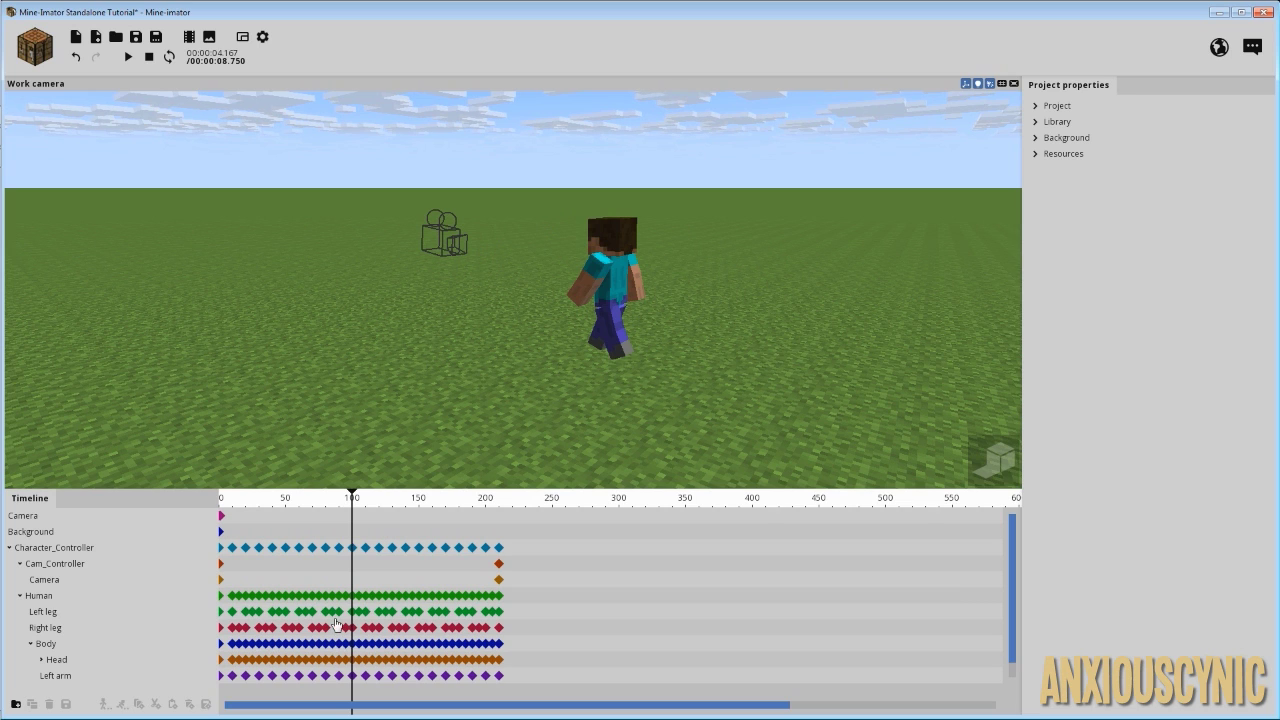
Show the second camera view and delete the original standalone camera, keeping the one inside the rig.
{"action": "left_click", "coordinate": [242, 37]}
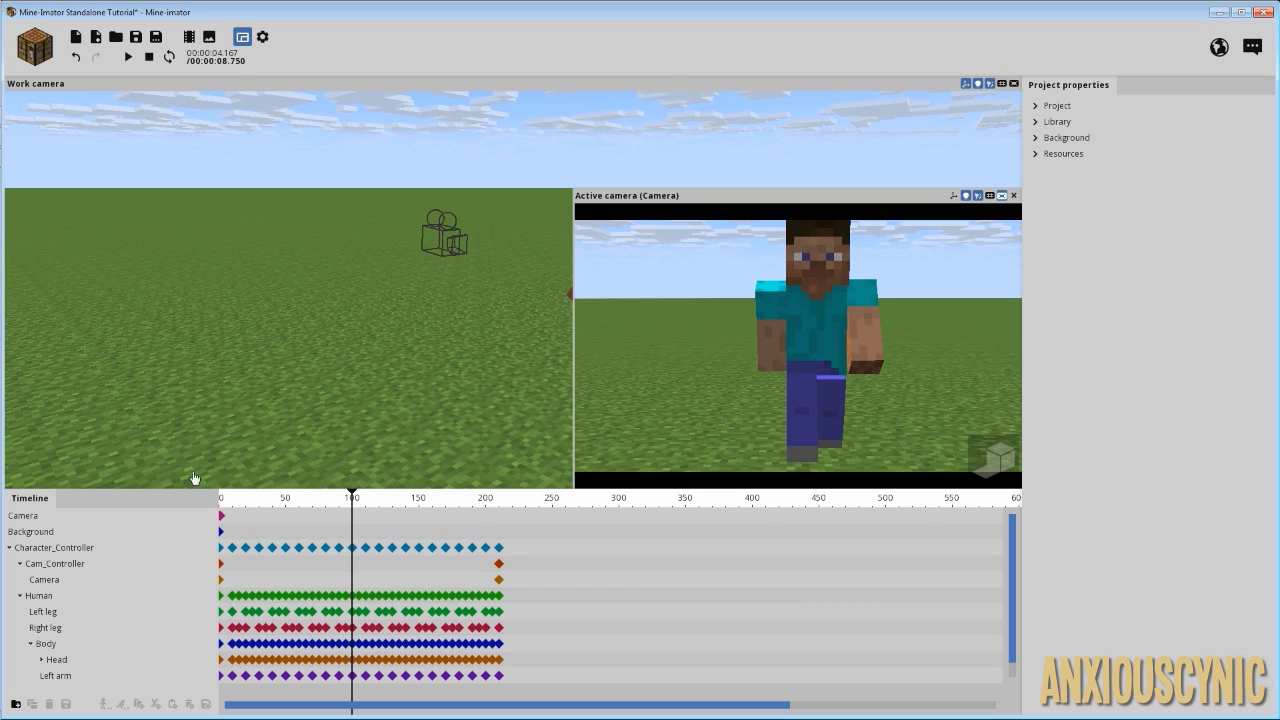
{"action": "left_click", "coordinate": [118, 517]}
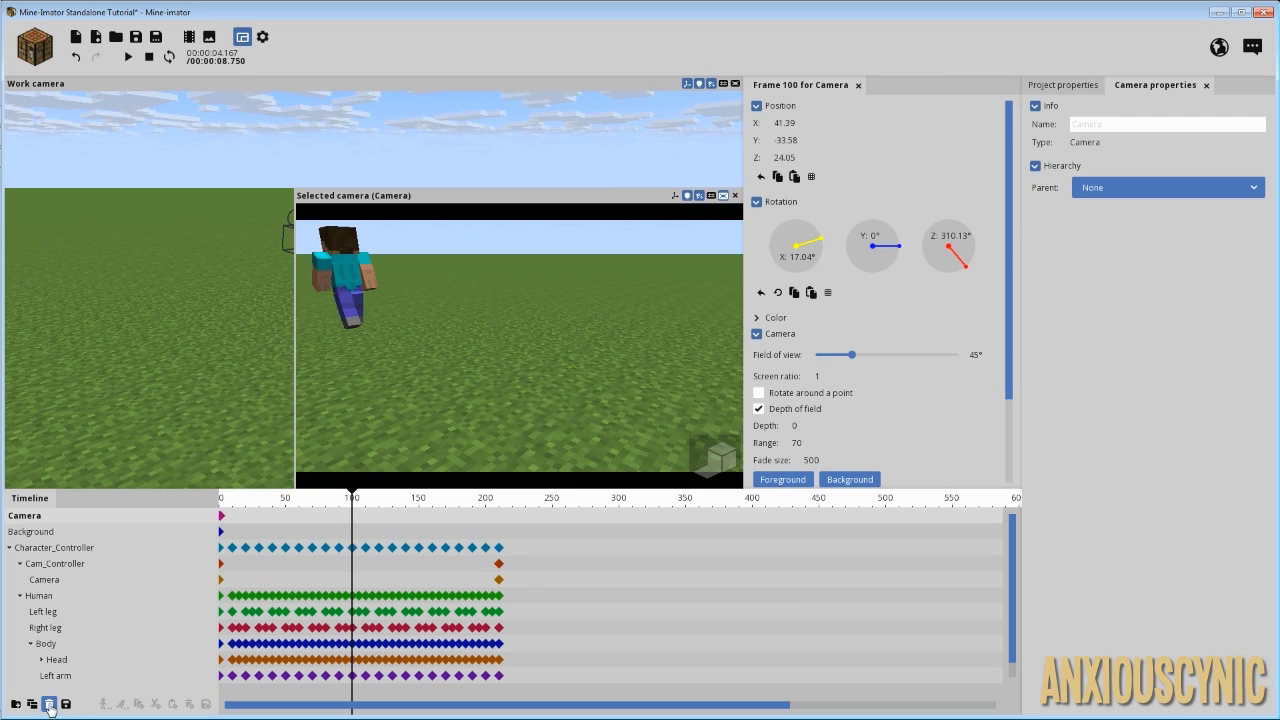
{"action": "left_click", "coordinate": [48, 705]}
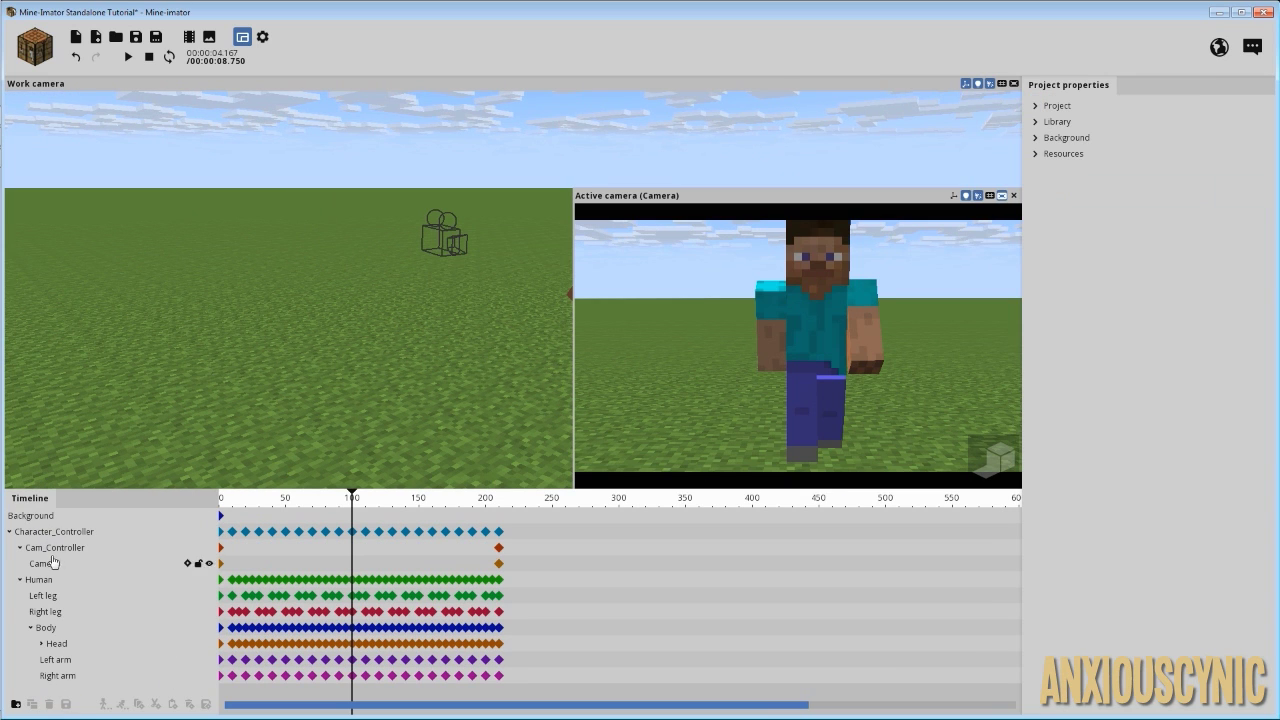
Play the walk animation from the start through the rig's camera.
{"action": "left_click", "coordinate": [356, 500]}
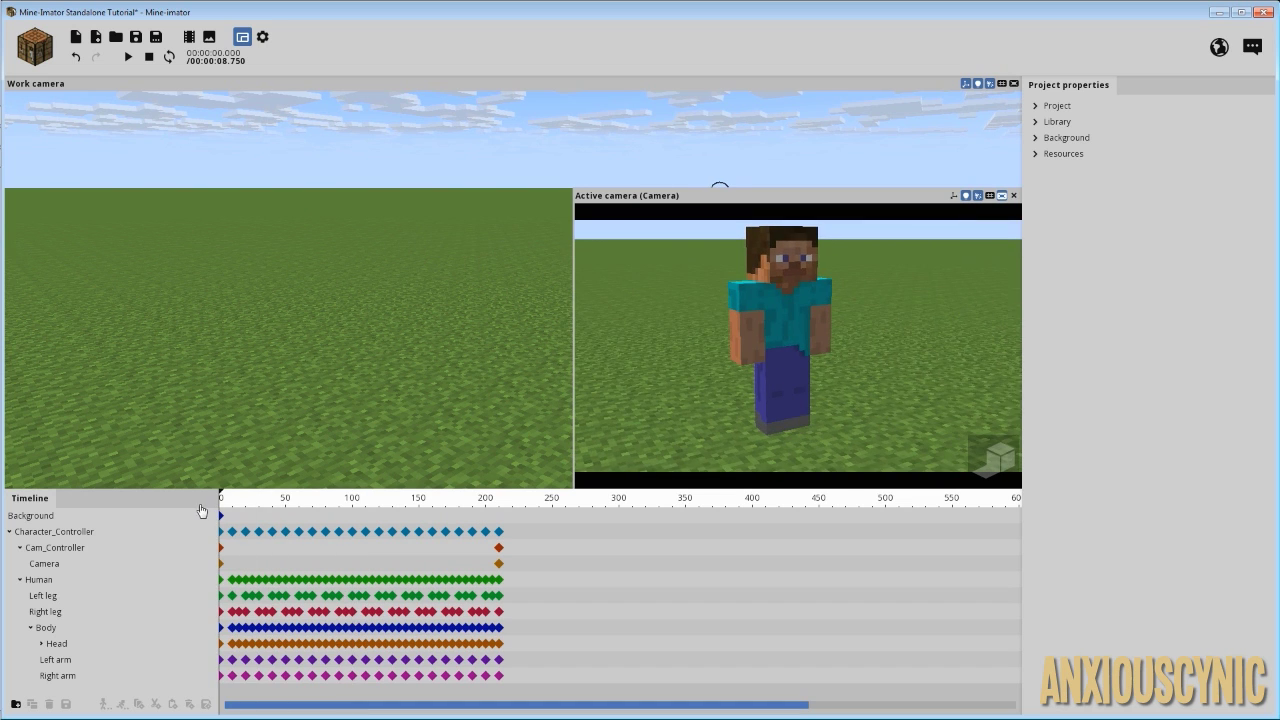
{"action": "key", "text": "shift+space"}
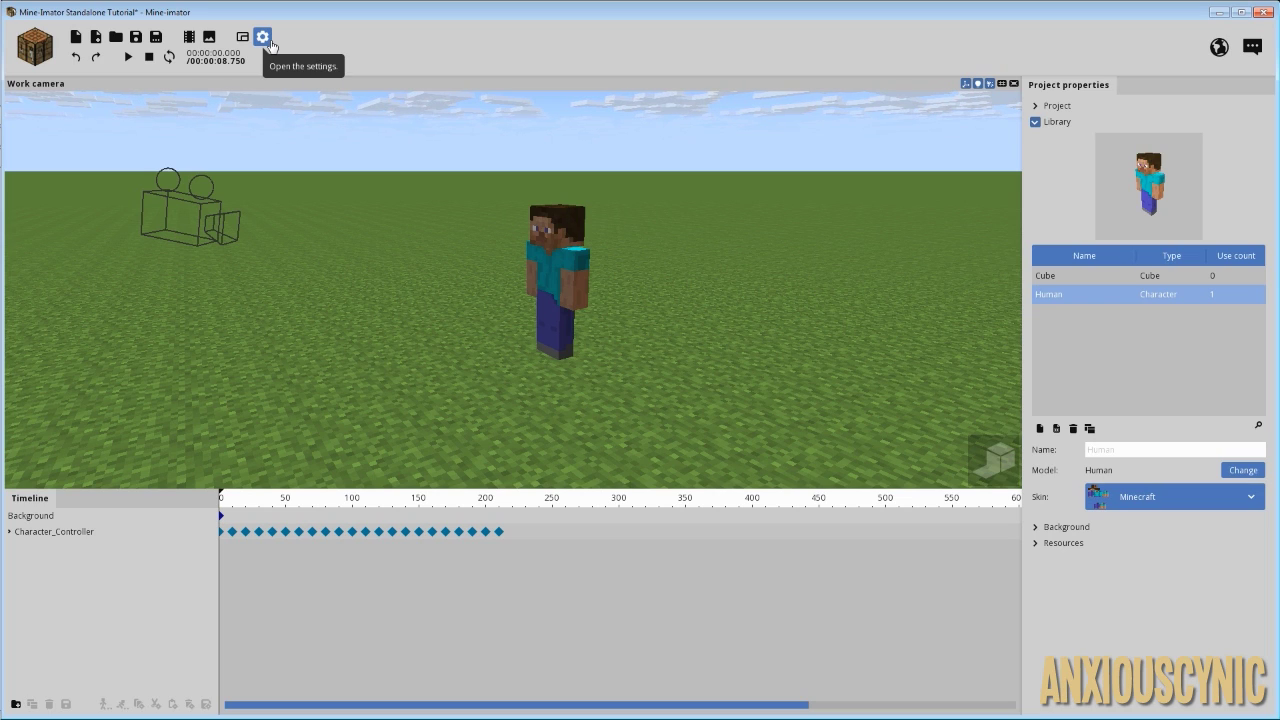
Open the settings and examine the options in the Graphics section.
{"action": "left_click", "coordinate": [266, 39]}
{"action": "left_click", "coordinate": [758, 155]}
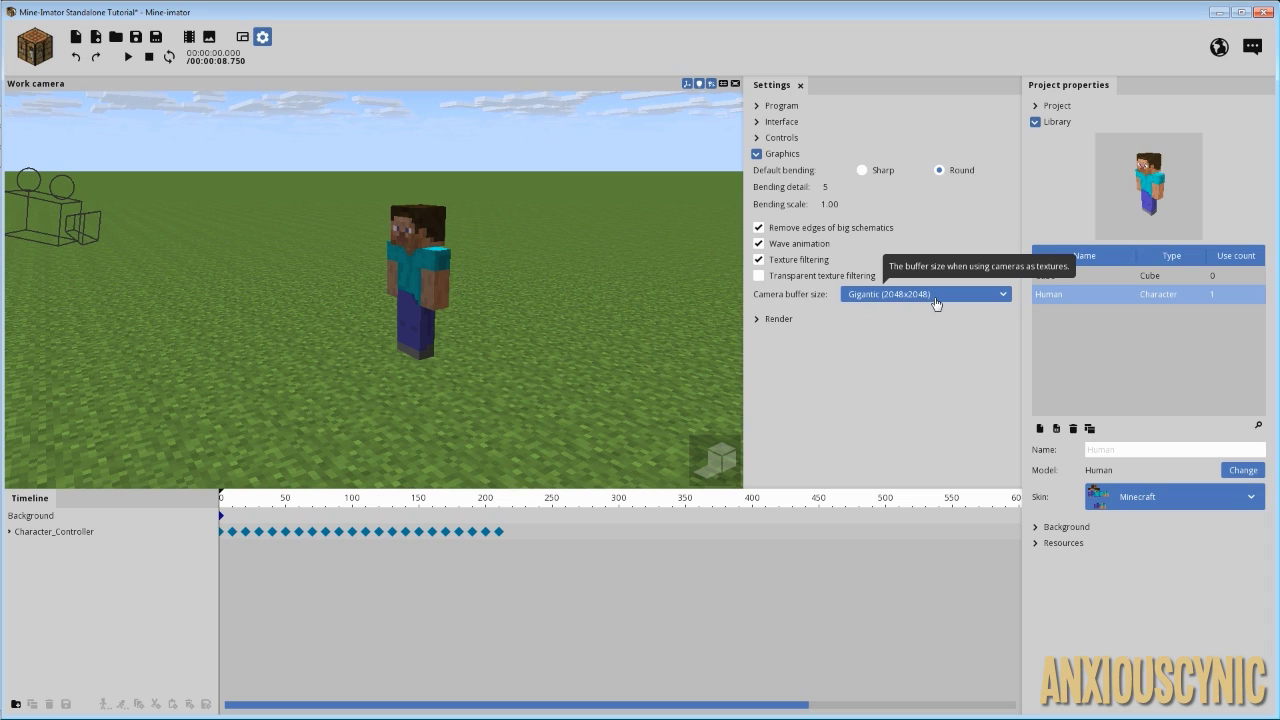
{"action": "left_click", "coordinate": [778, 156]}
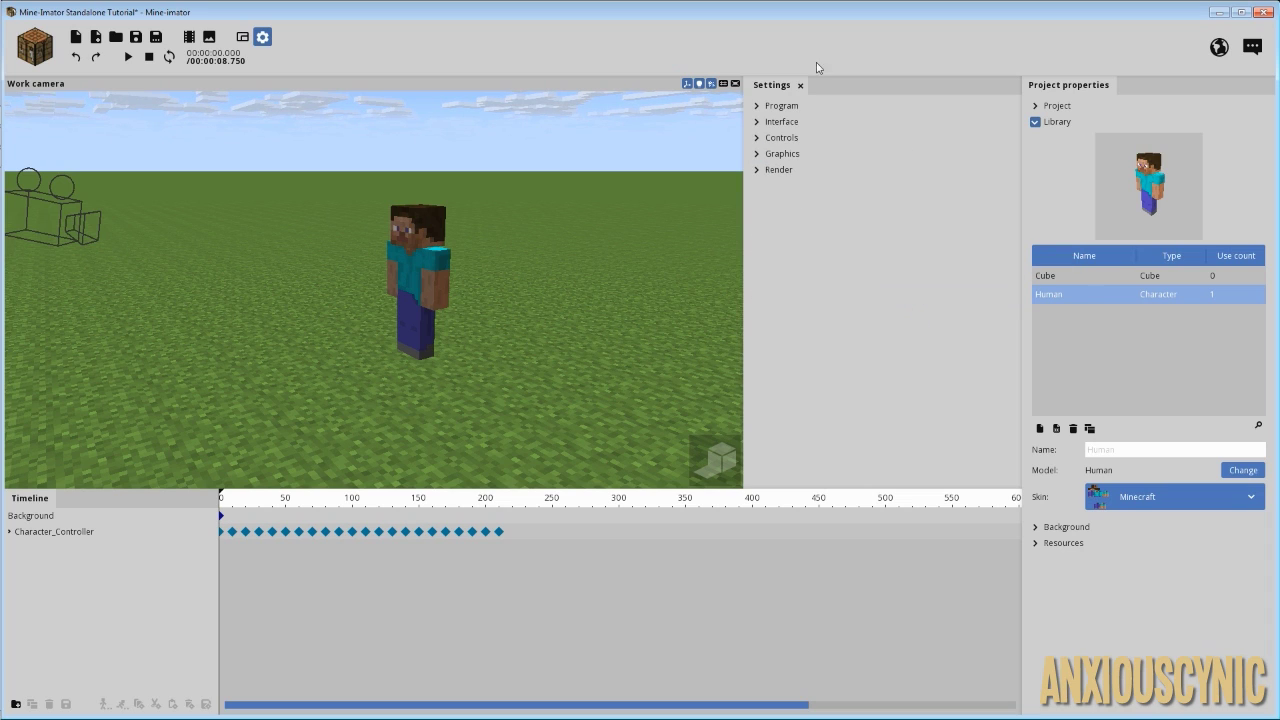
{"action": "left_click", "coordinate": [767, 156]}
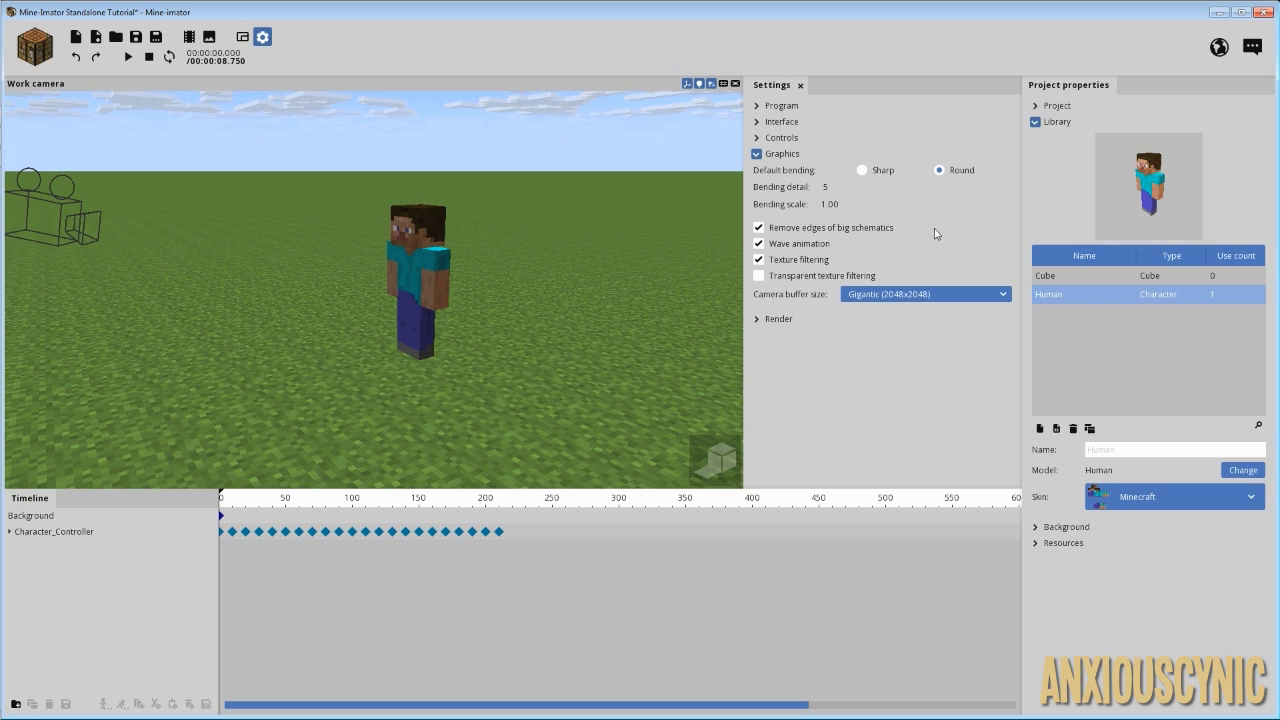
Review the camera buffer size choices, leave it at Gigantic (2048x2048), and close the settings.
{"action": "left_click", "coordinate": [892, 296]}
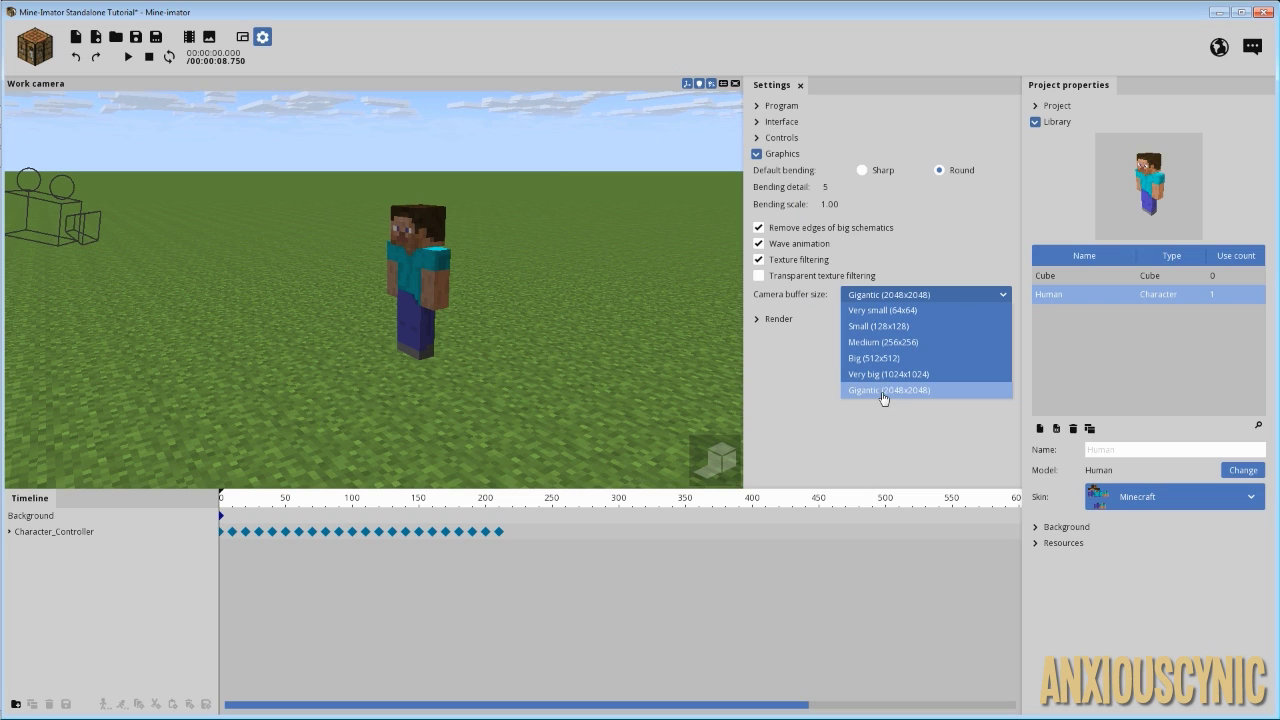
{"action": "left_click", "coordinate": [957, 298]}
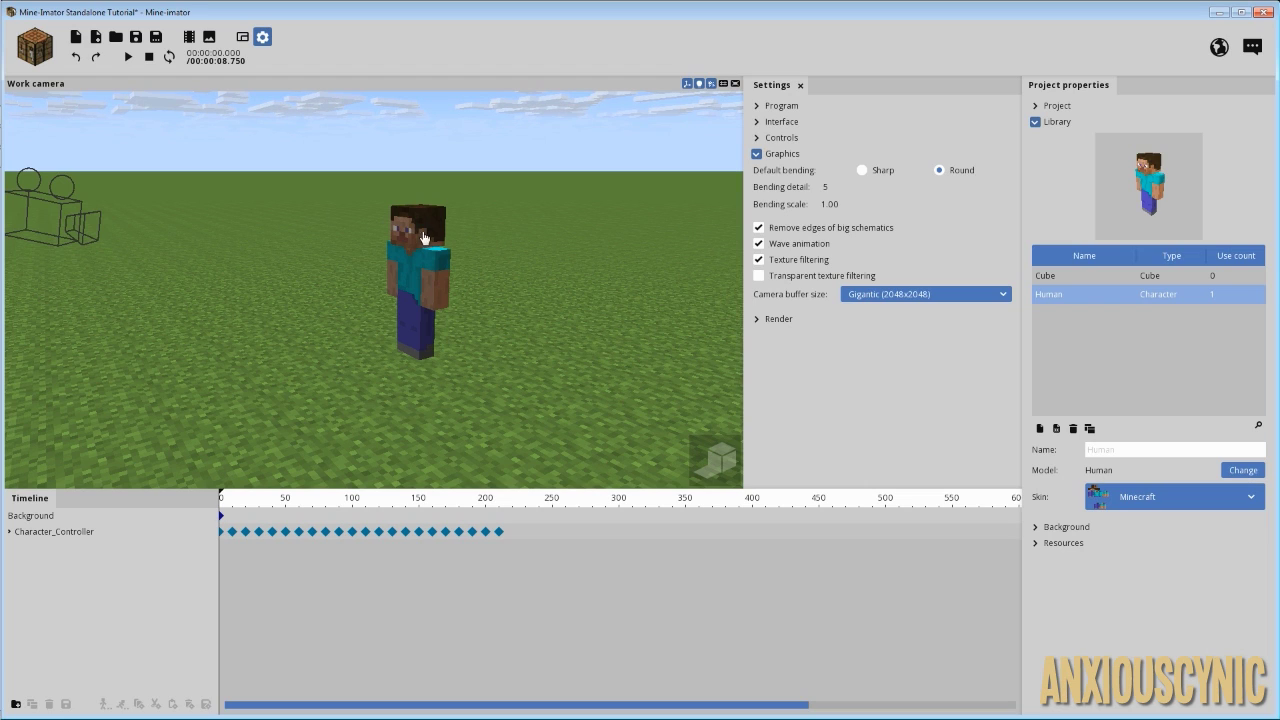
{"action": "left_click", "coordinate": [997, 290]}
{"action": "left_click", "coordinate": [997, 290]}
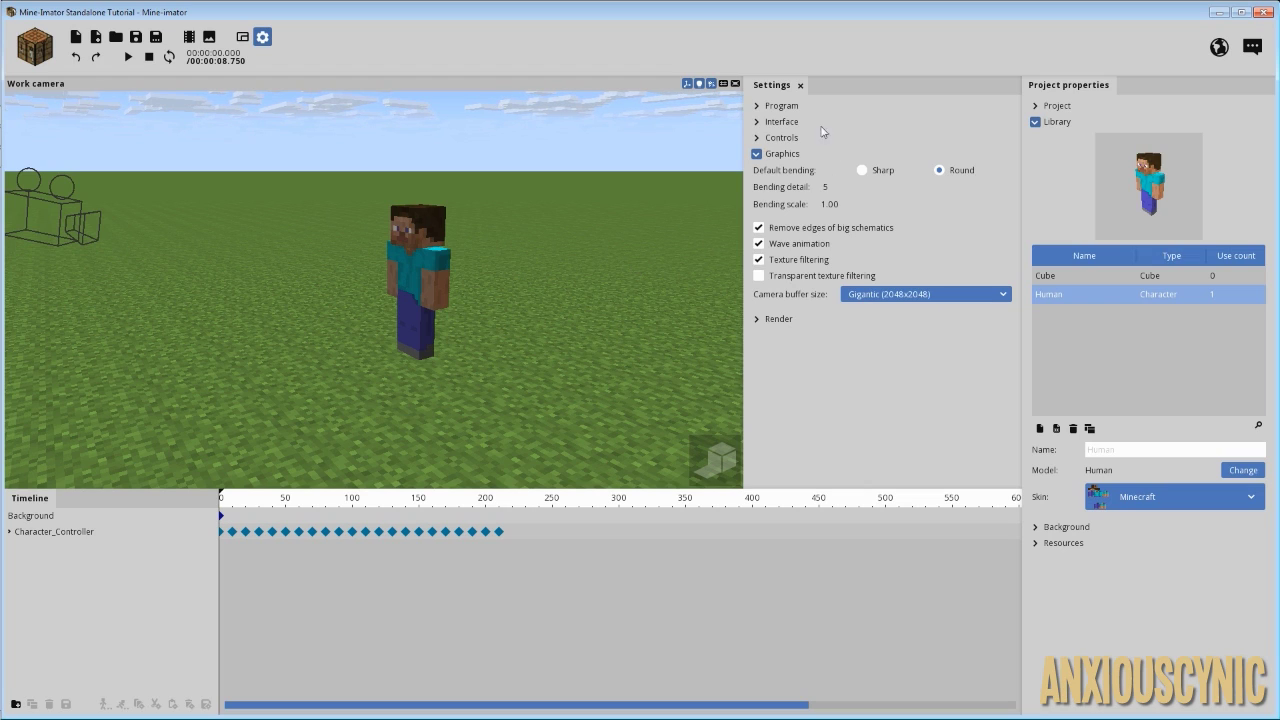
{"action": "left_click", "coordinate": [800, 85]}
{"action": "right_click_drag", "start_coordinate": [512, 290], "coordinate": [416, 304]}
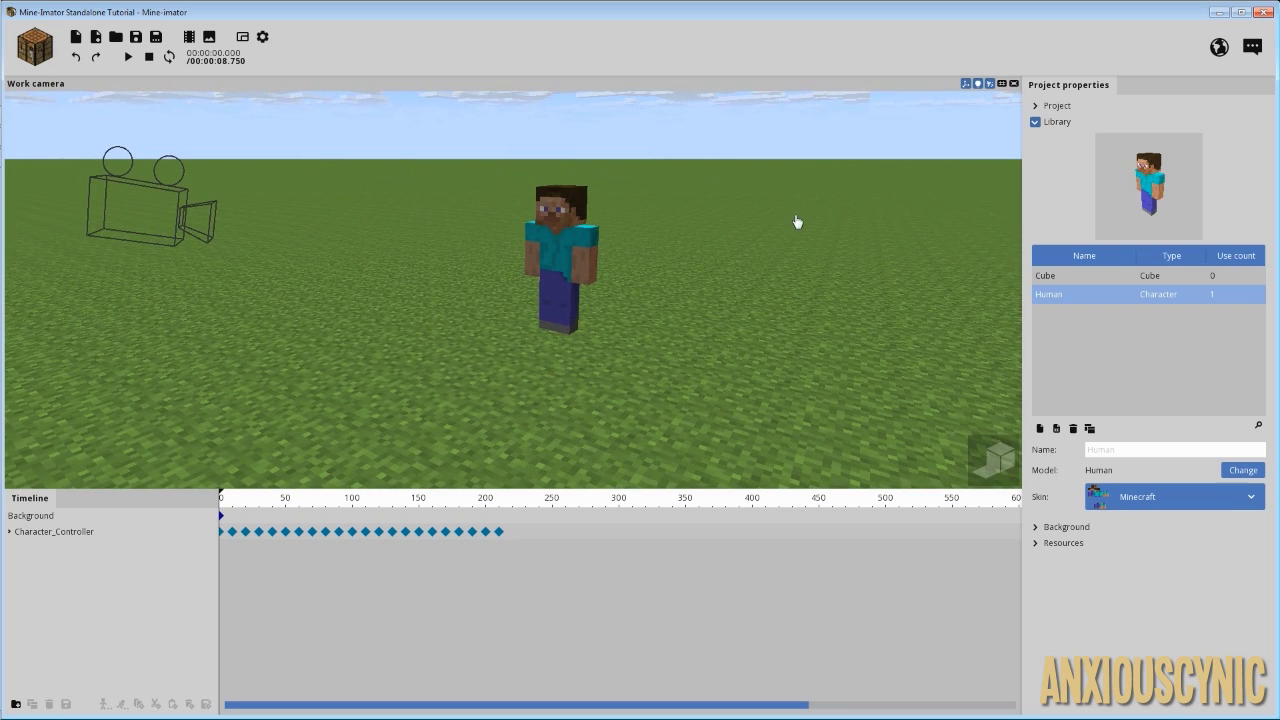